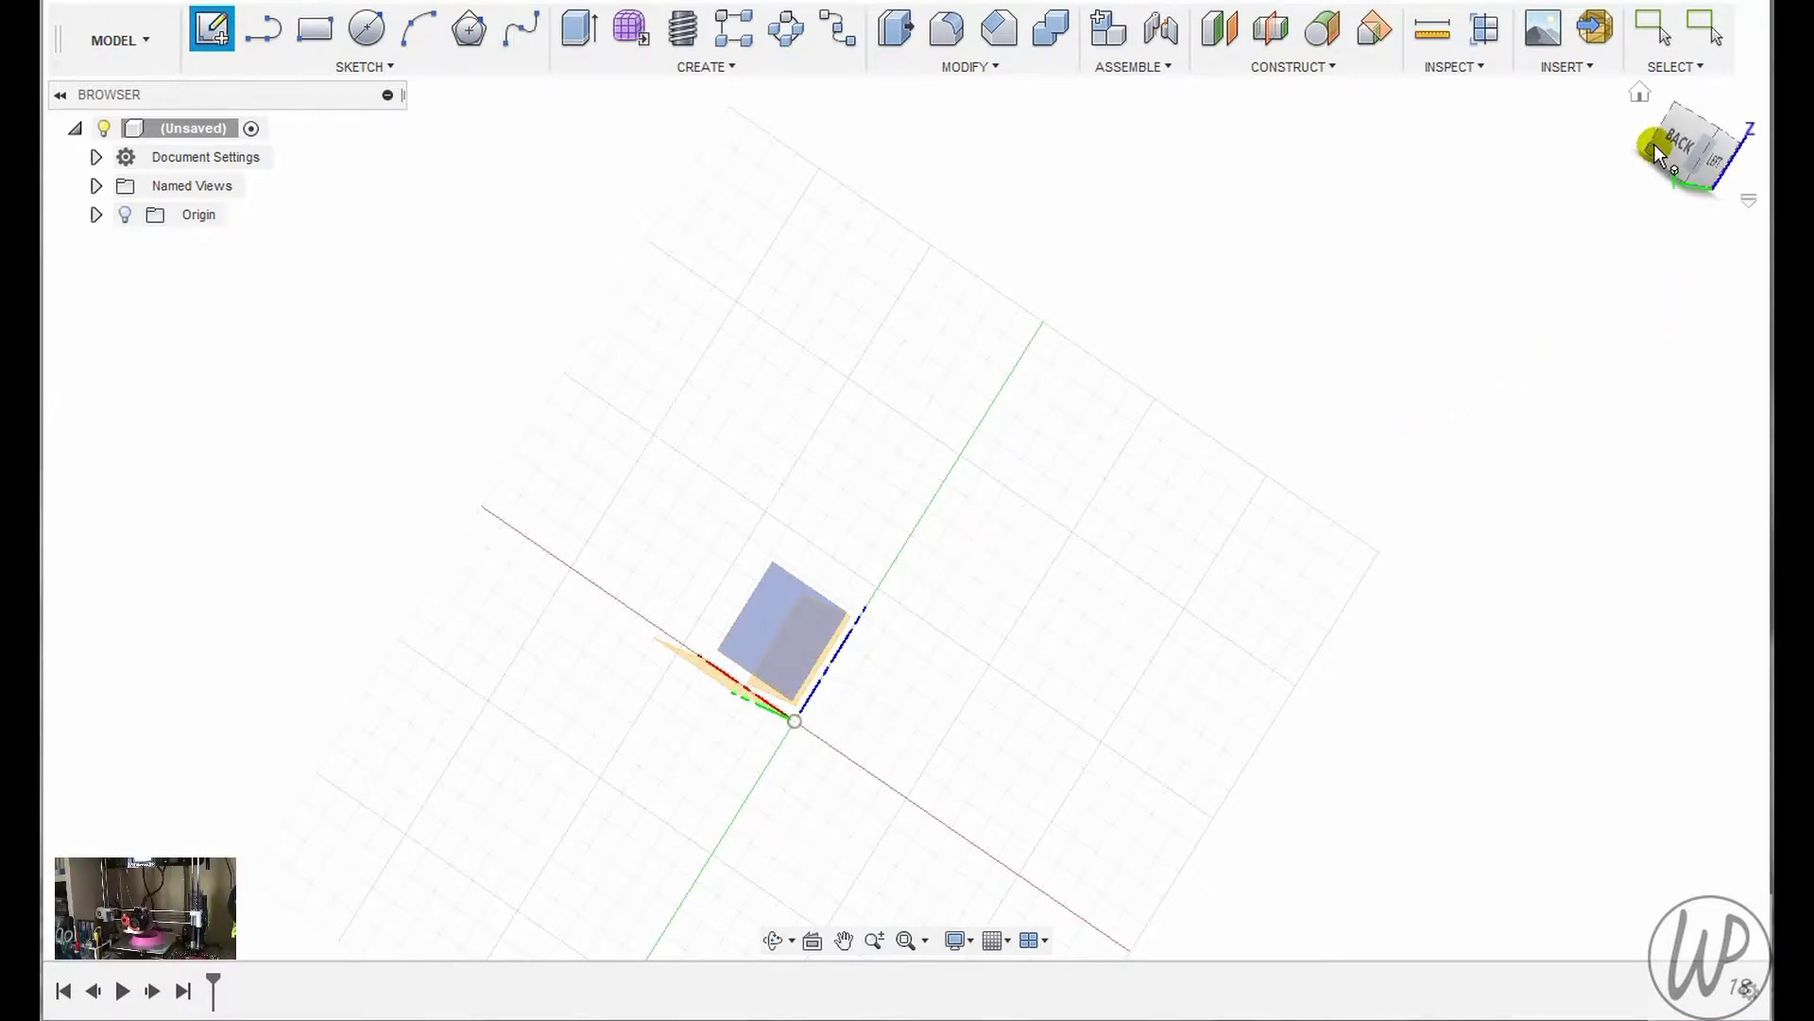
Snap the view to FRONT and start a sketch on the XZ origin plane
{"action": "left_click_drag", "start_coordinate": [1655, 151], "coordinate": [1296, 149]}
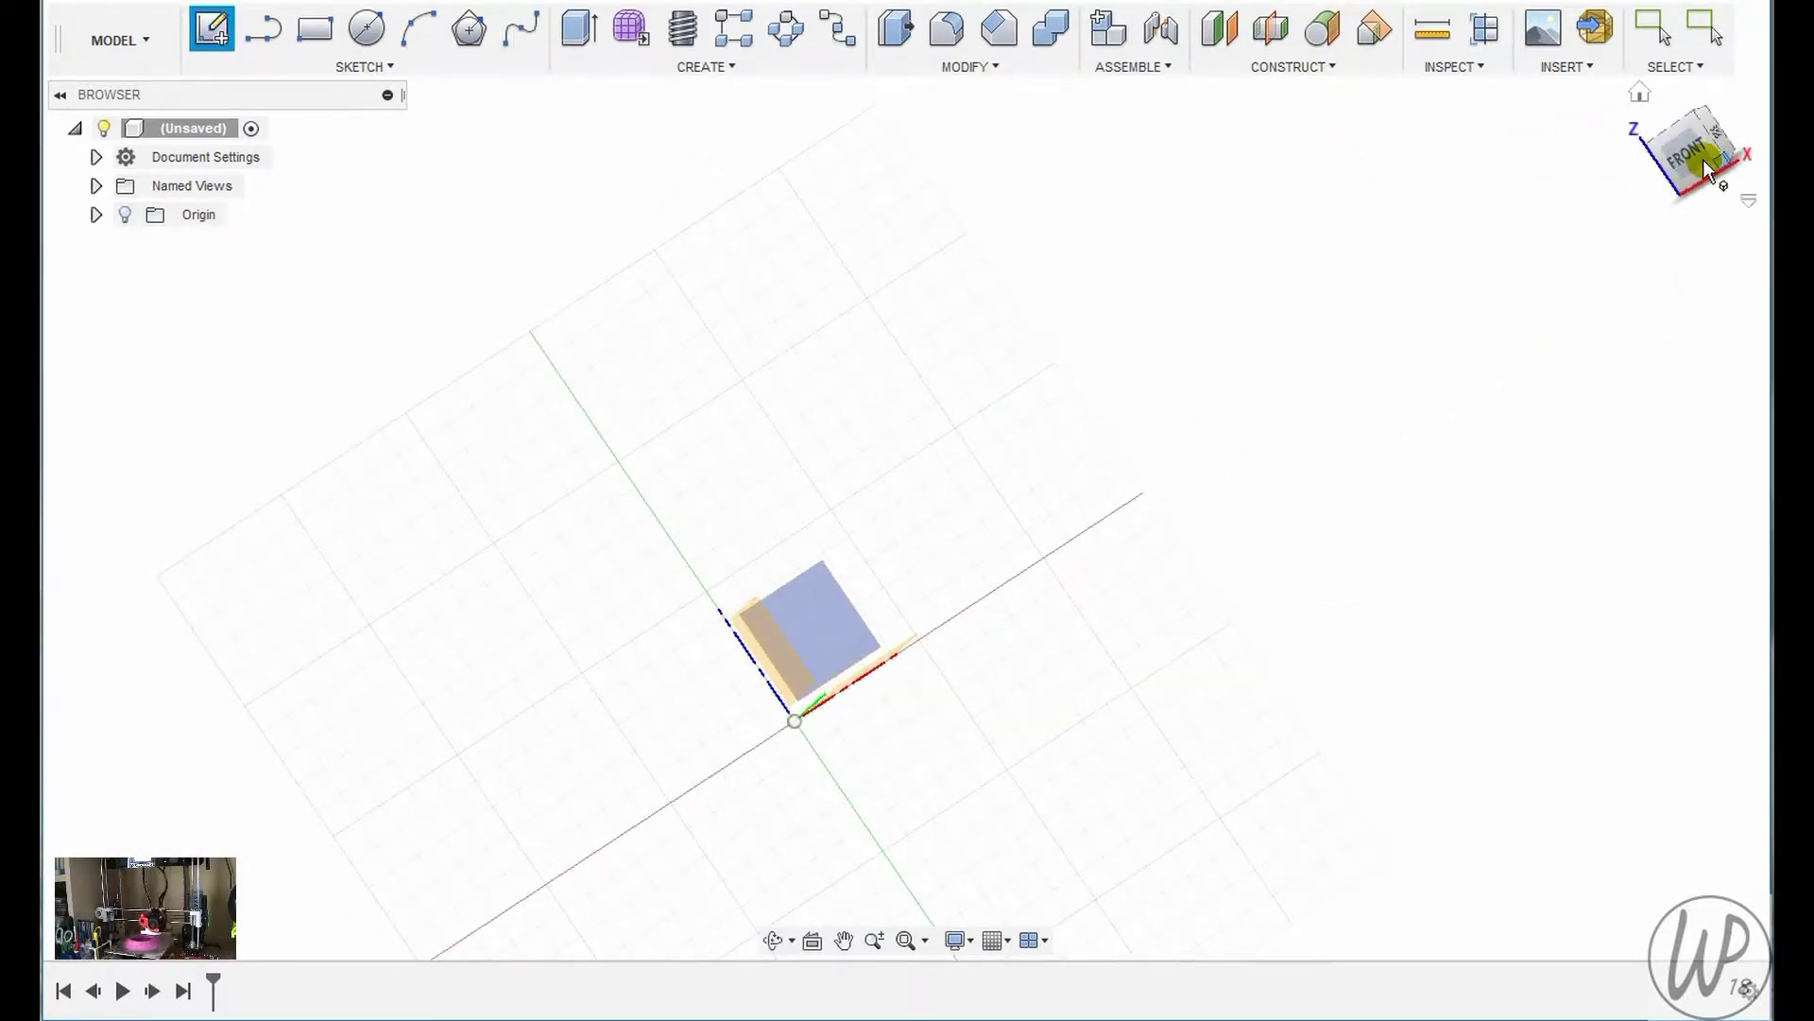
{"action": "left_click", "coordinate": [1675, 185]}
{"action": "left_click", "coordinate": [713, 555]}
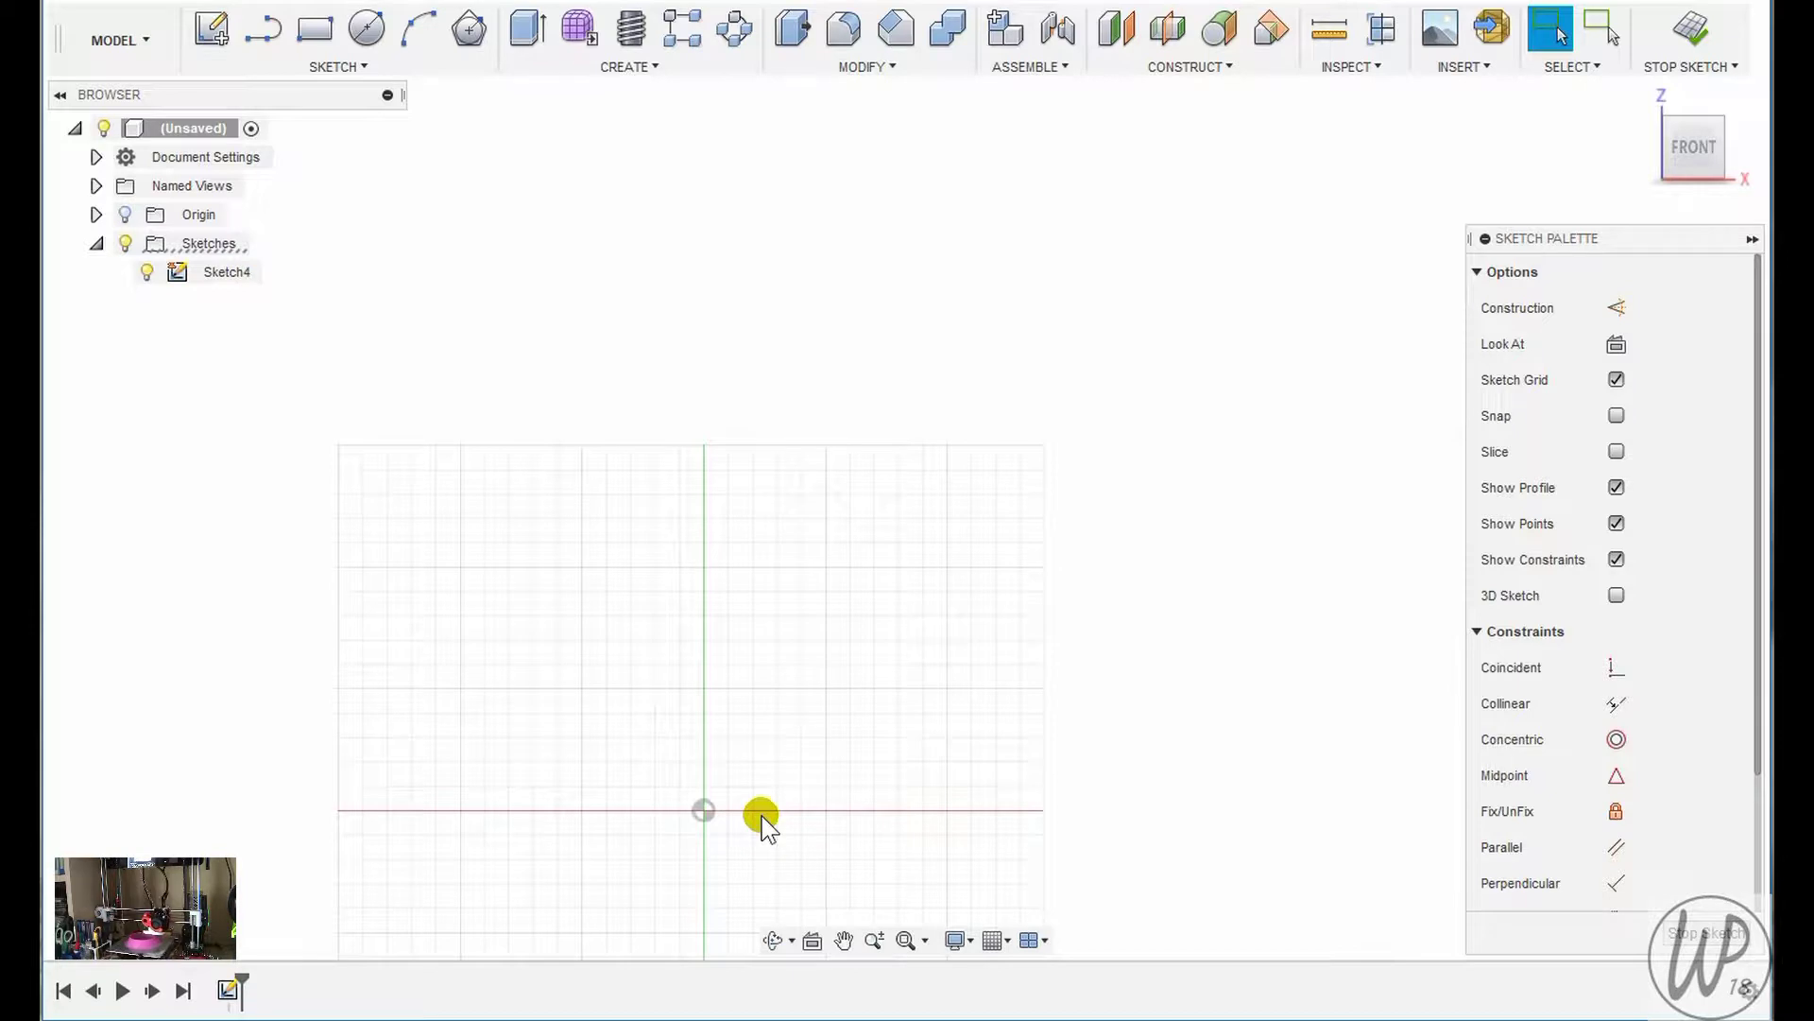
Draw a 2 mm horizontal base line starting at the origin
{"action": "key", "text": "l"}
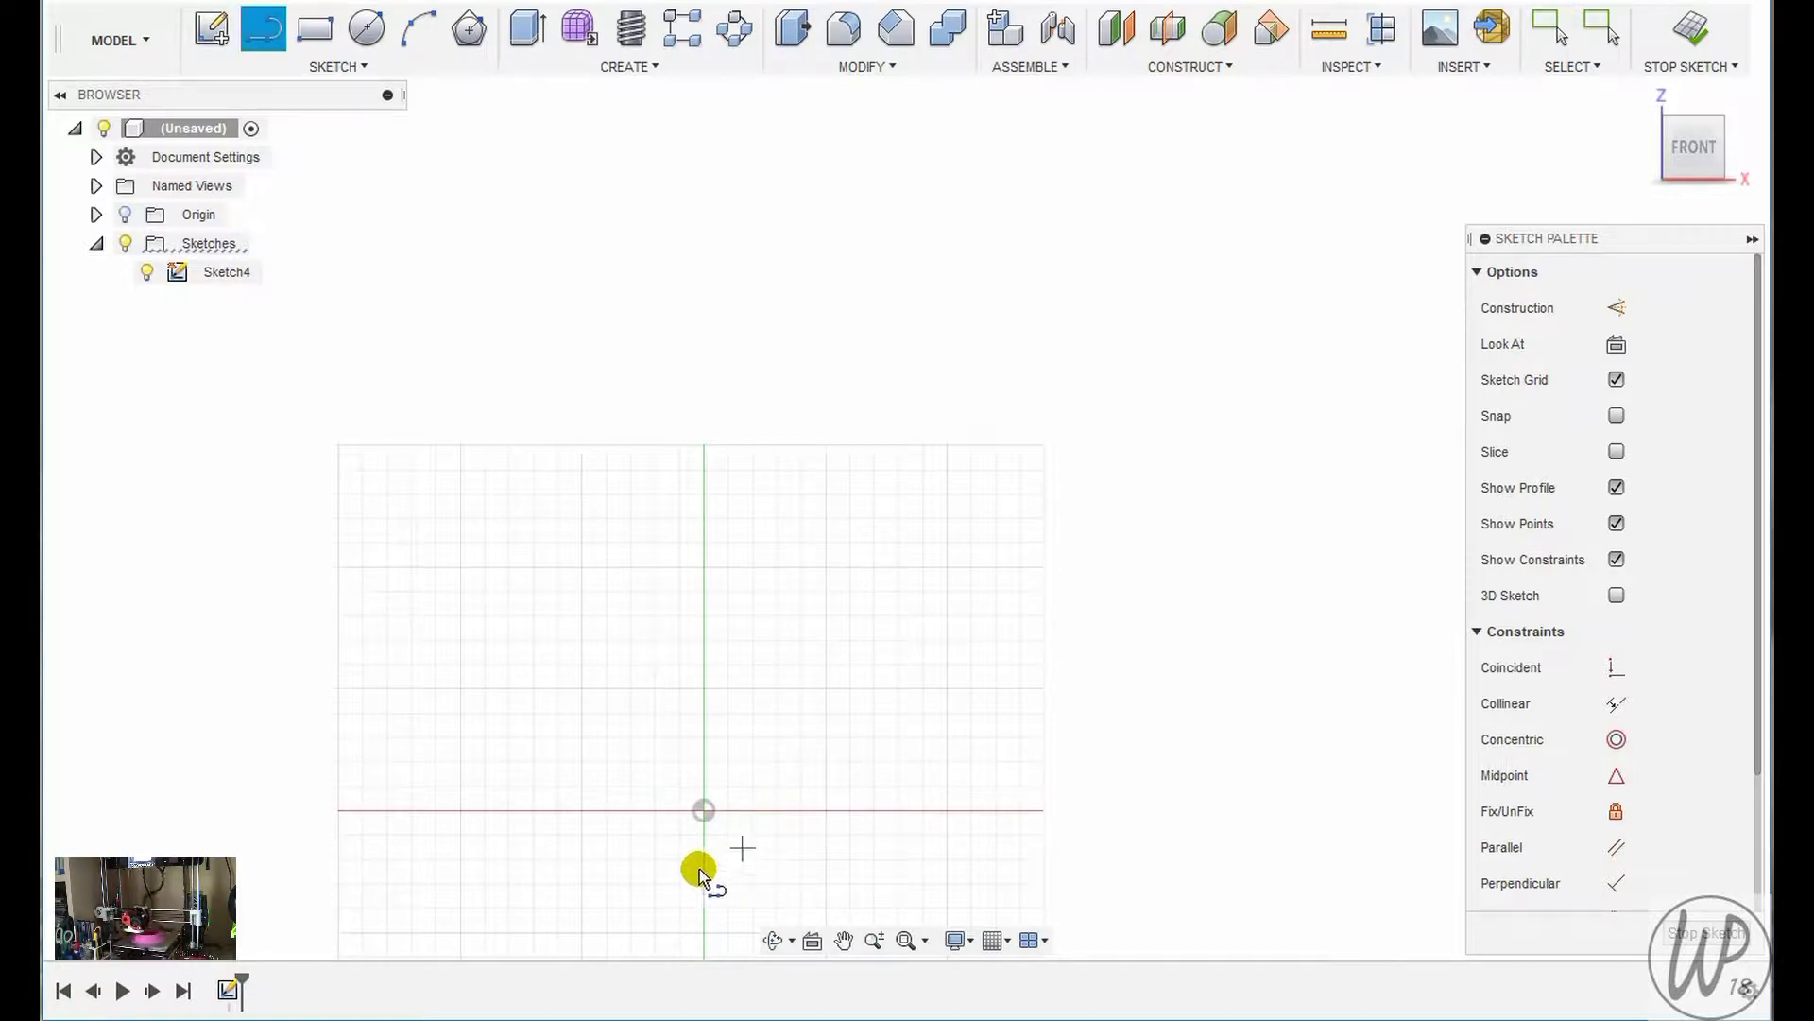
{"action": "left_click", "coordinate": [704, 810]}
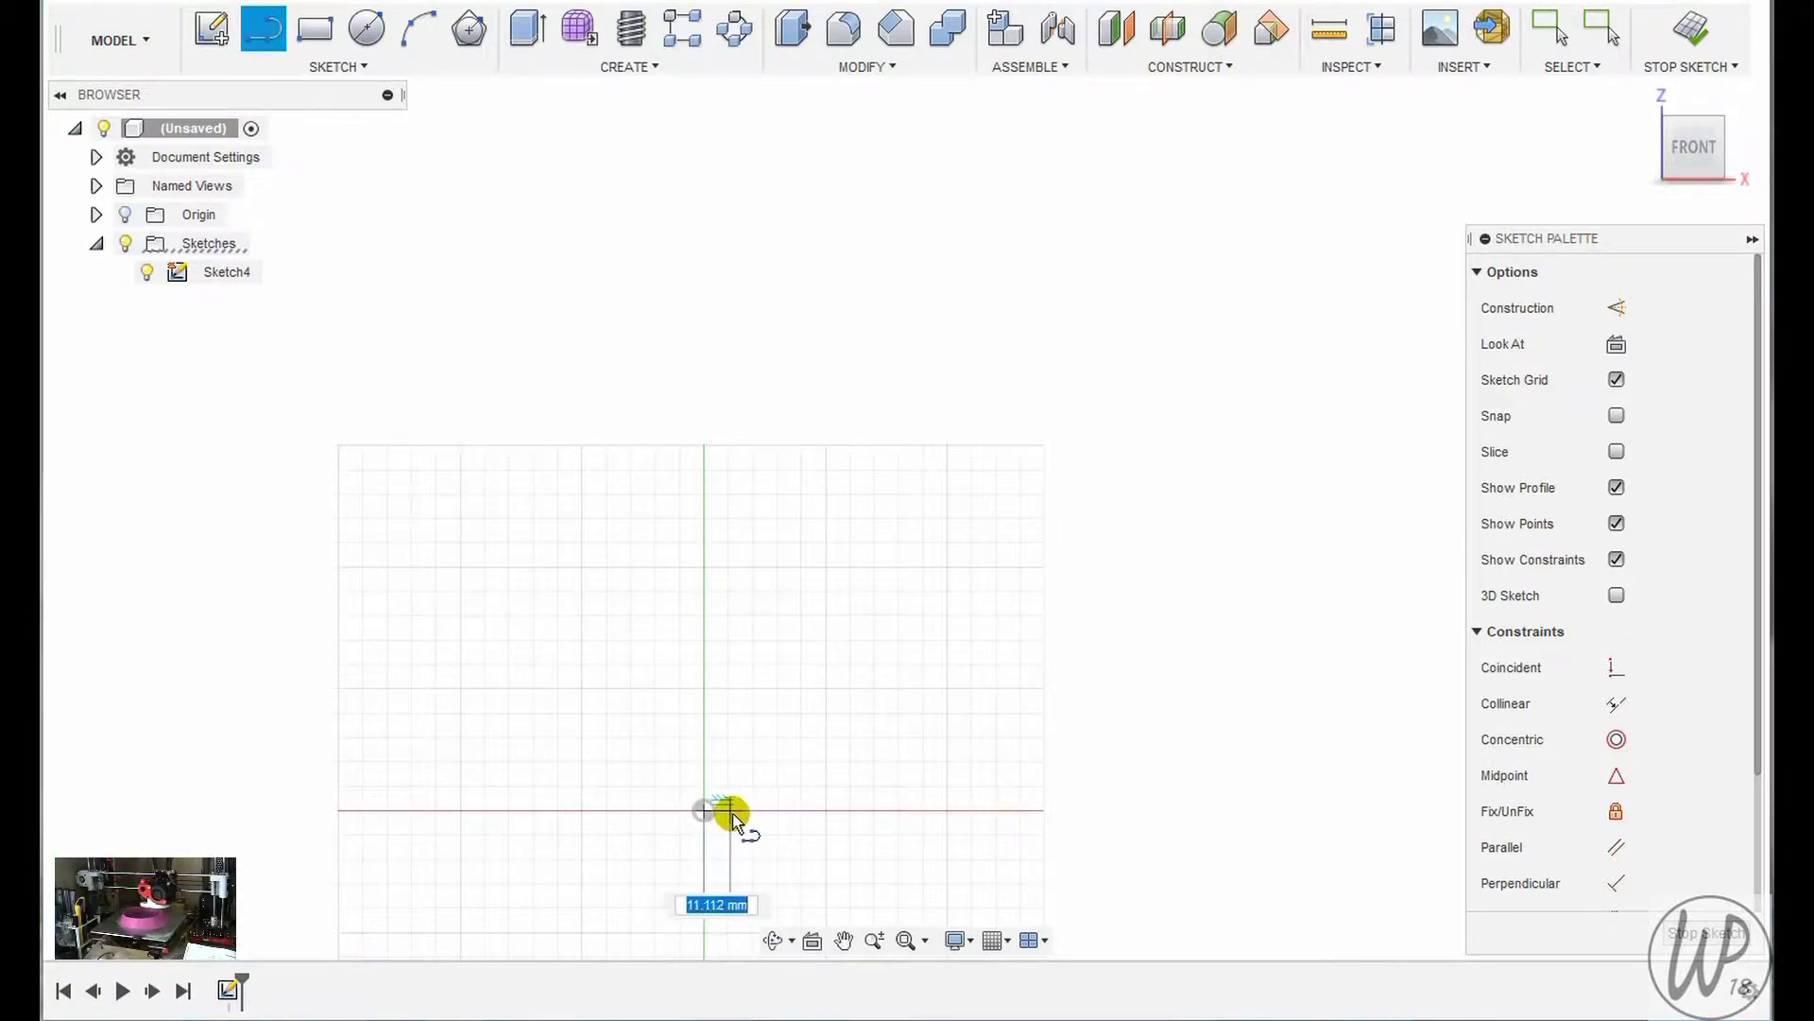
{"action": "scroll", "coordinate": [732, 815], "scroll_direction": "up", "scroll_amount": 3}
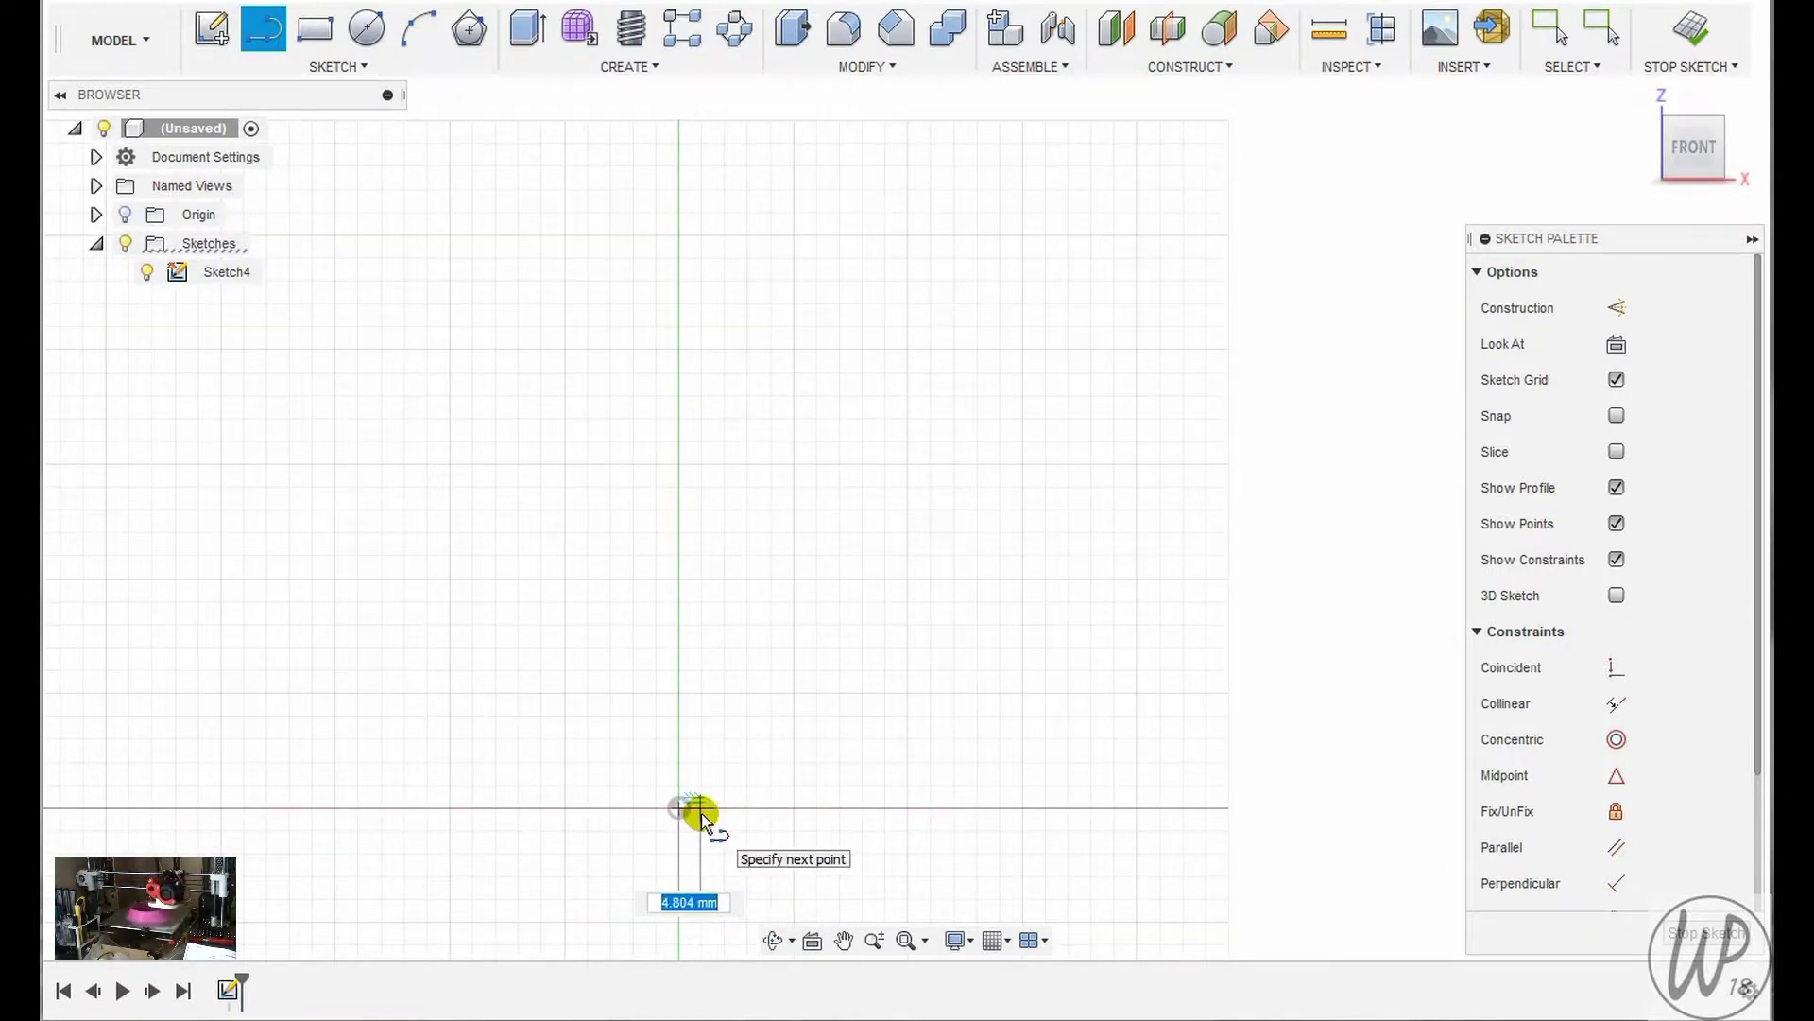
{"action": "scroll", "coordinate": [714, 818], "scroll_direction": "up", "scroll_amount": 3}
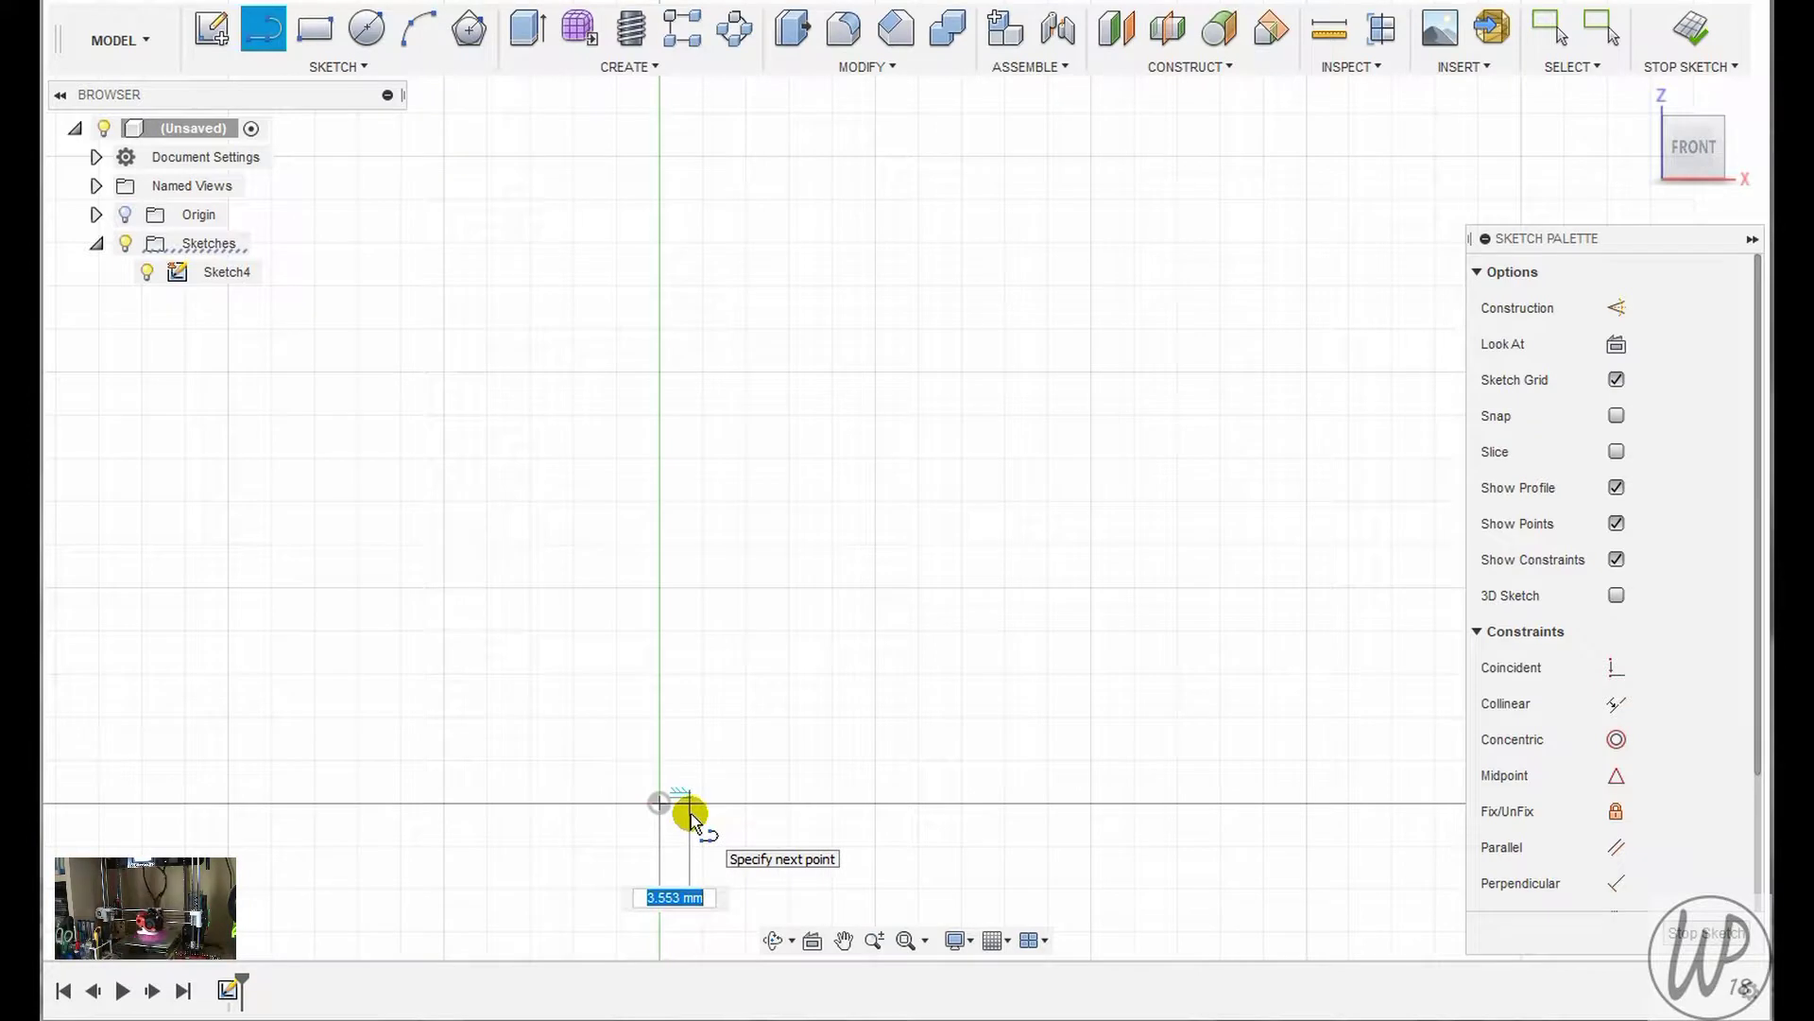
{"action": "type", "text": "2"}
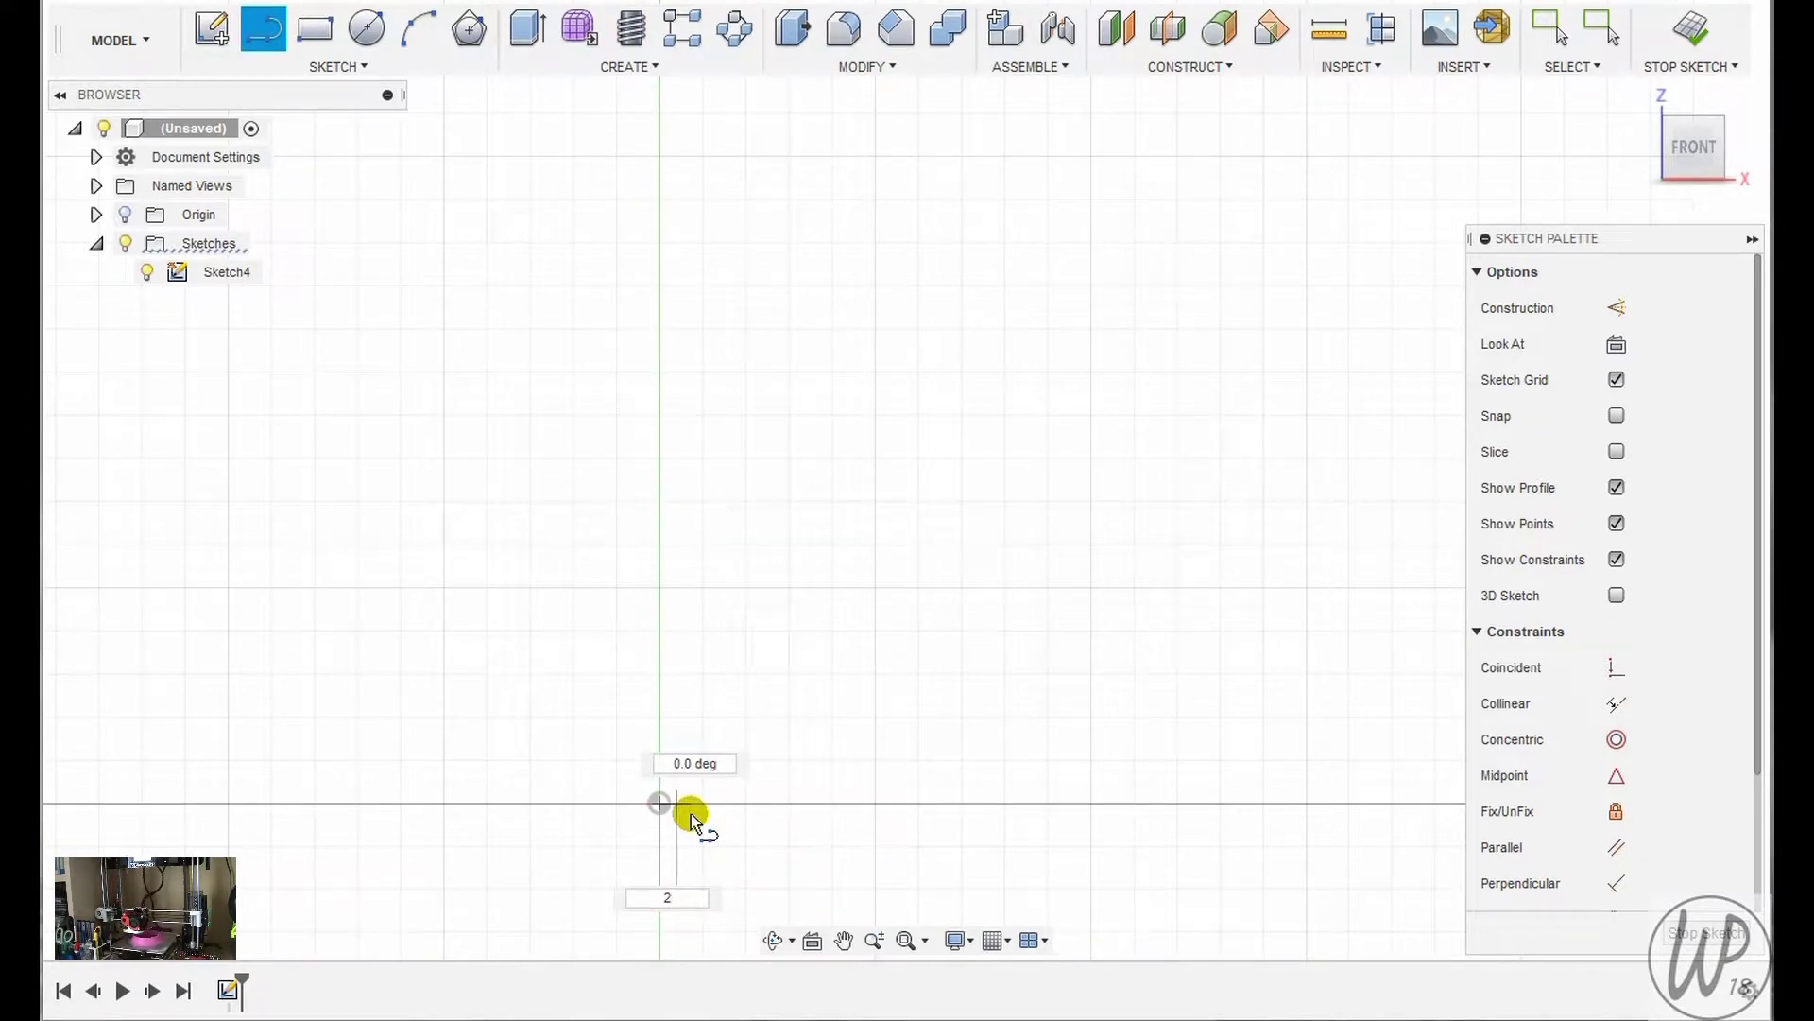
{"action": "key", "text": "Return"}
{"action": "key", "text": "Escape"}
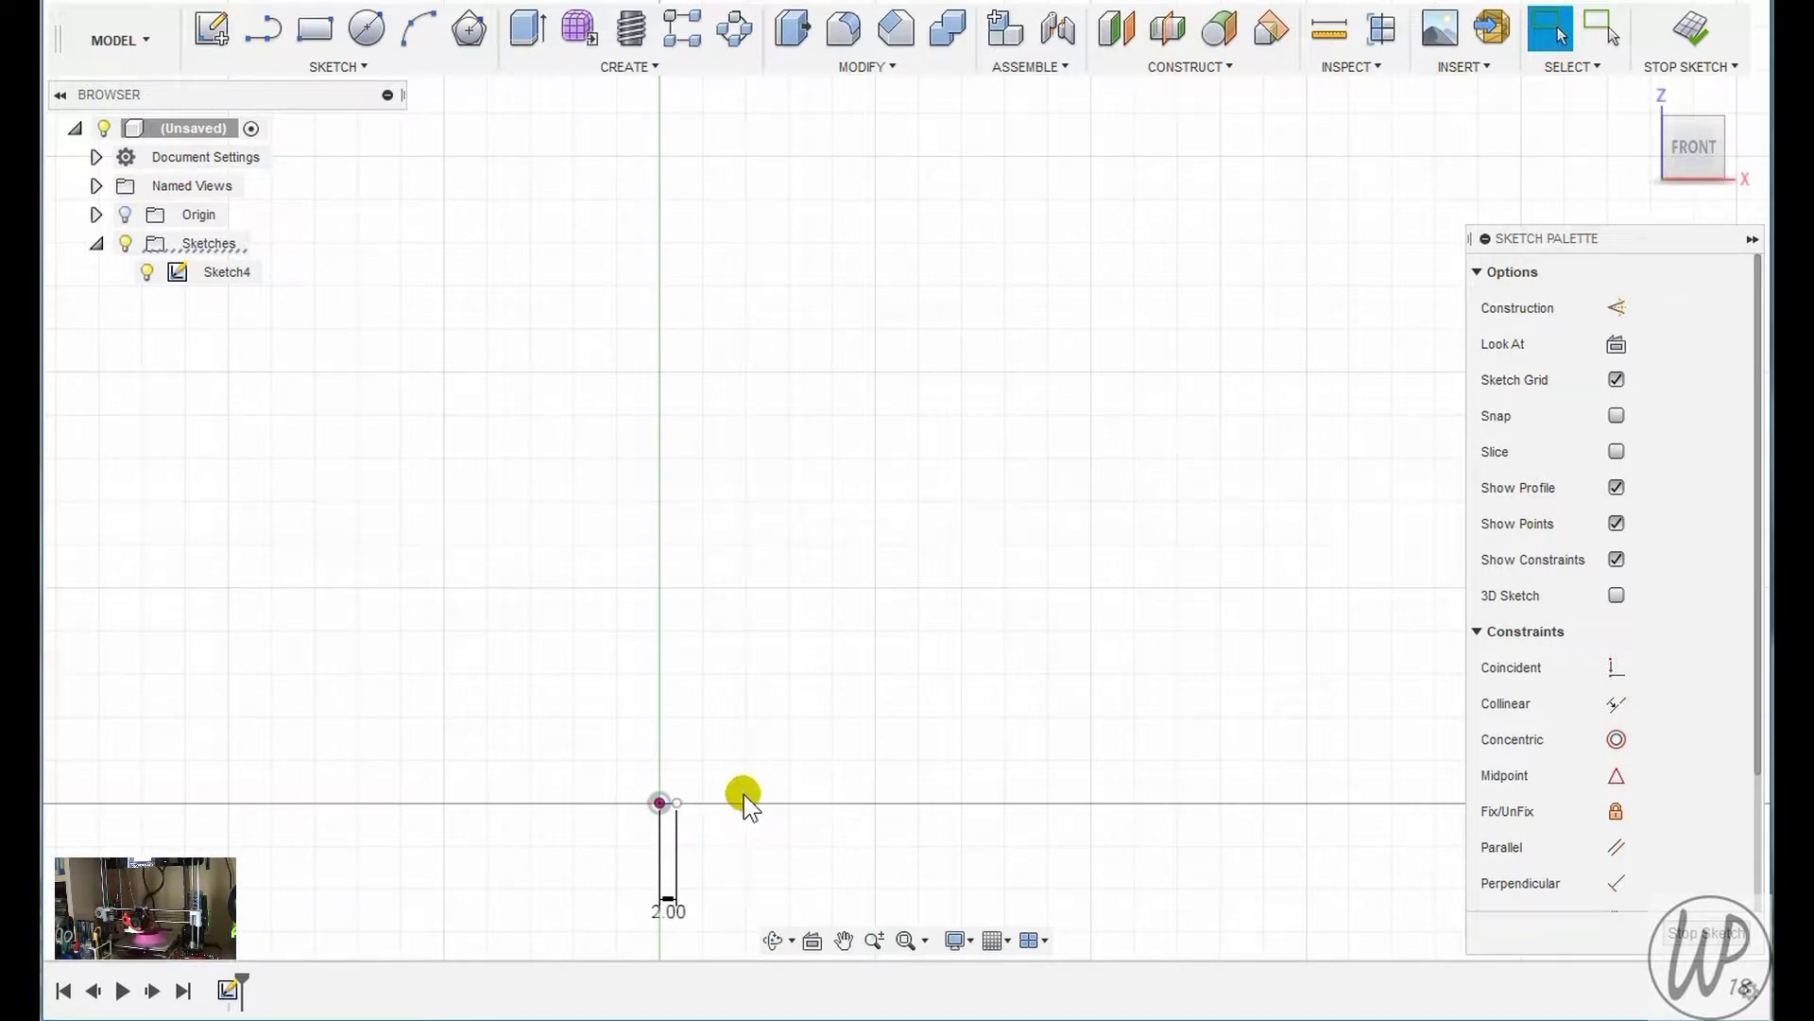
Add a 100 mm vertical line rising from the base line's end
{"action": "key", "text": "l"}
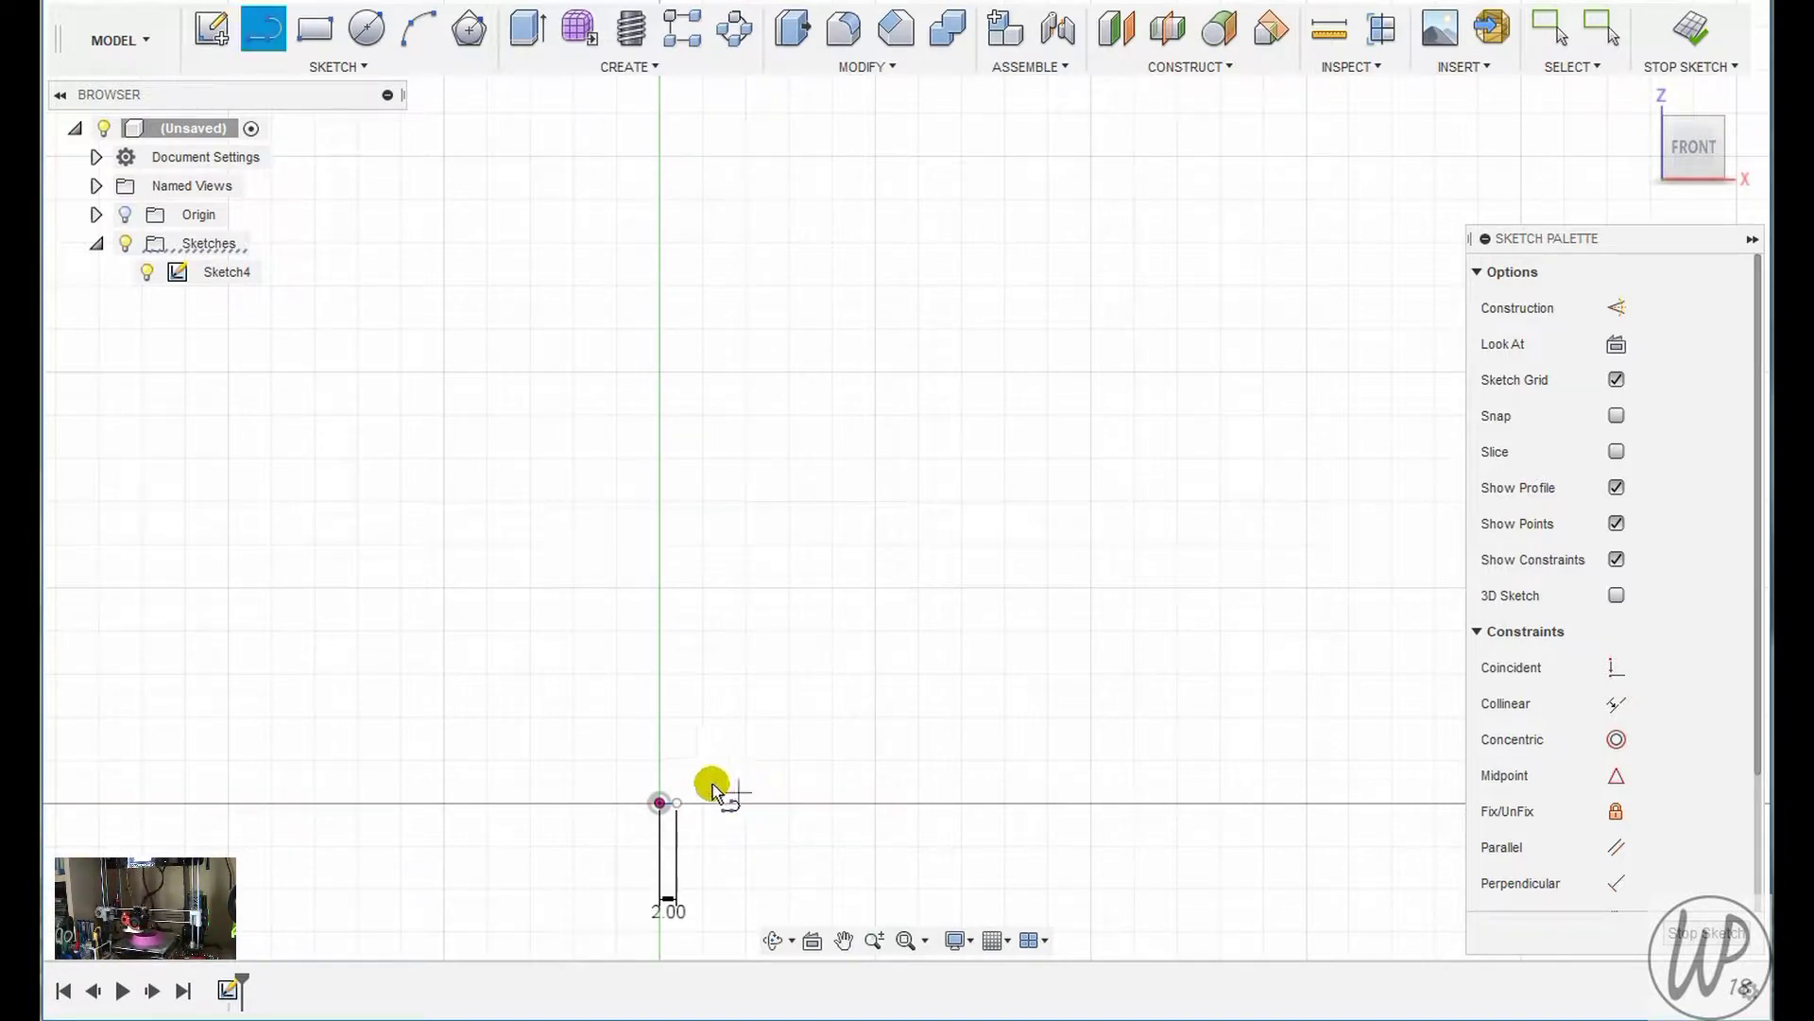
{"action": "left_click", "coordinate": [677, 803]}
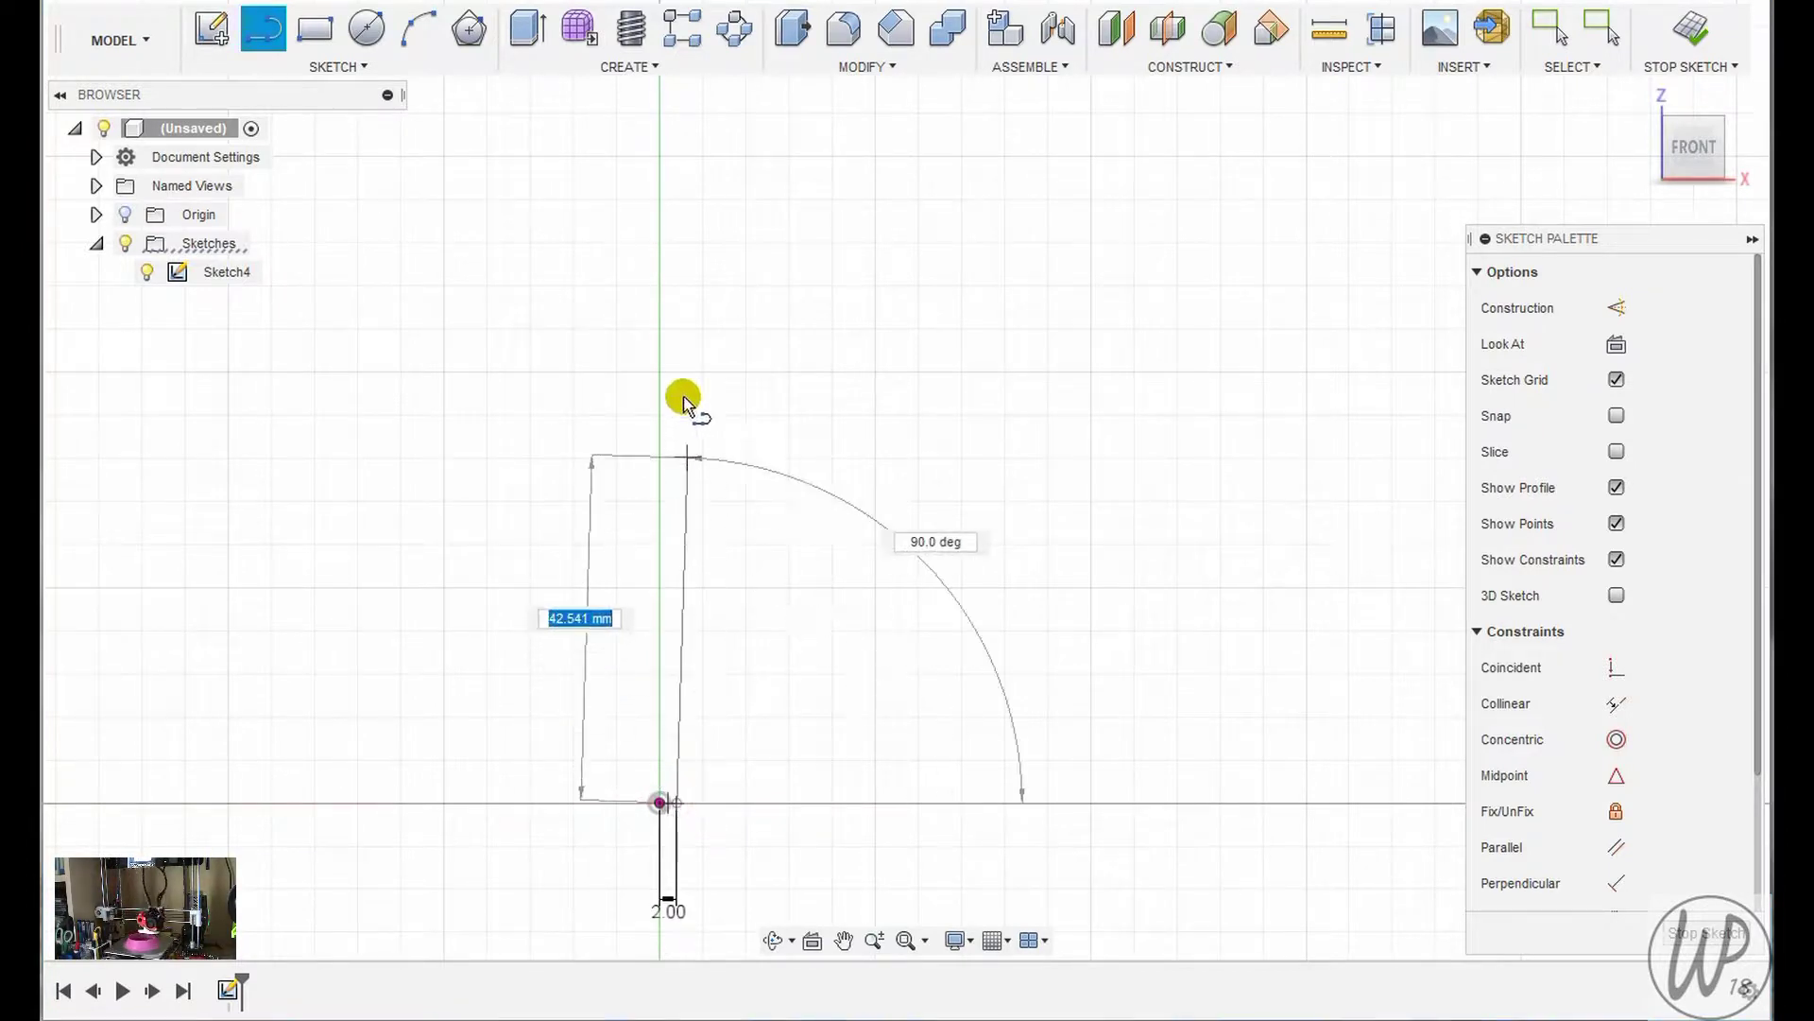
{"action": "type", "text": "100"}
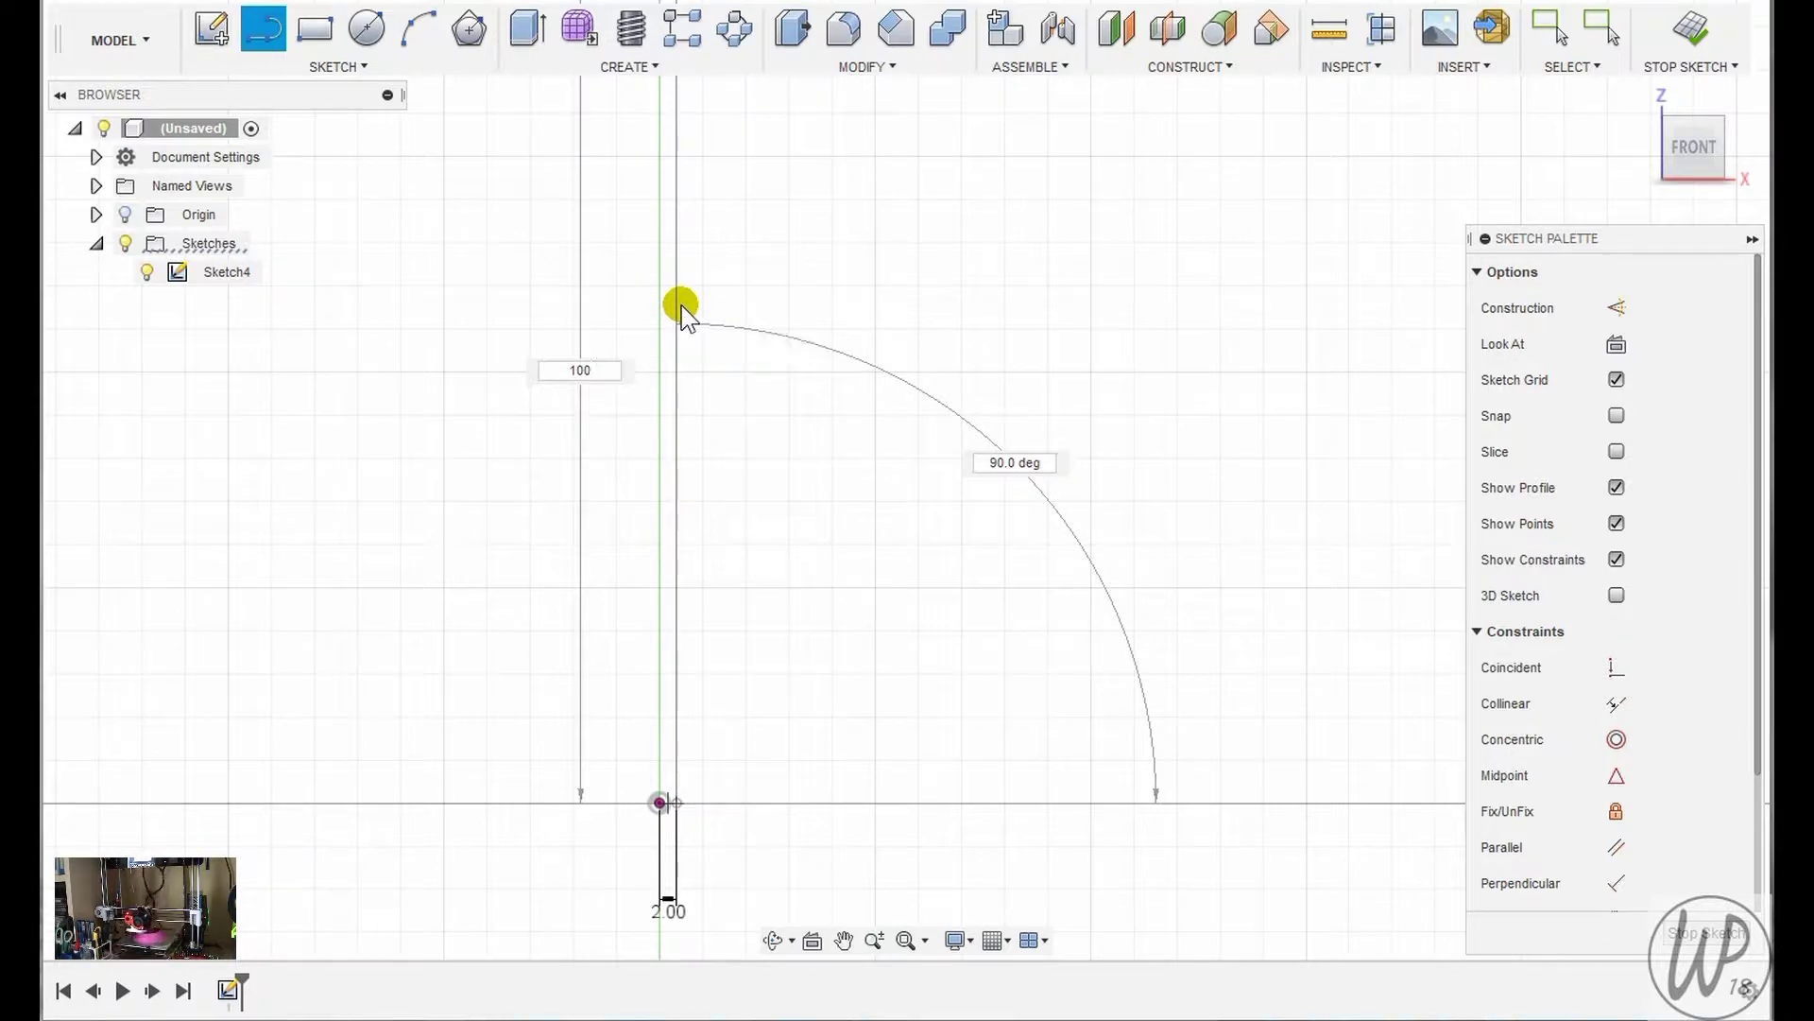
{"action": "key", "text": "Return"}
{"action": "key", "text": "Escape"}
{"action": "scroll", "coordinate": [737, 765], "scroll_direction": "down", "scroll_amount": 2}
{"action": "scroll", "coordinate": [737, 765], "scroll_direction": "down", "scroll_amount": 2}
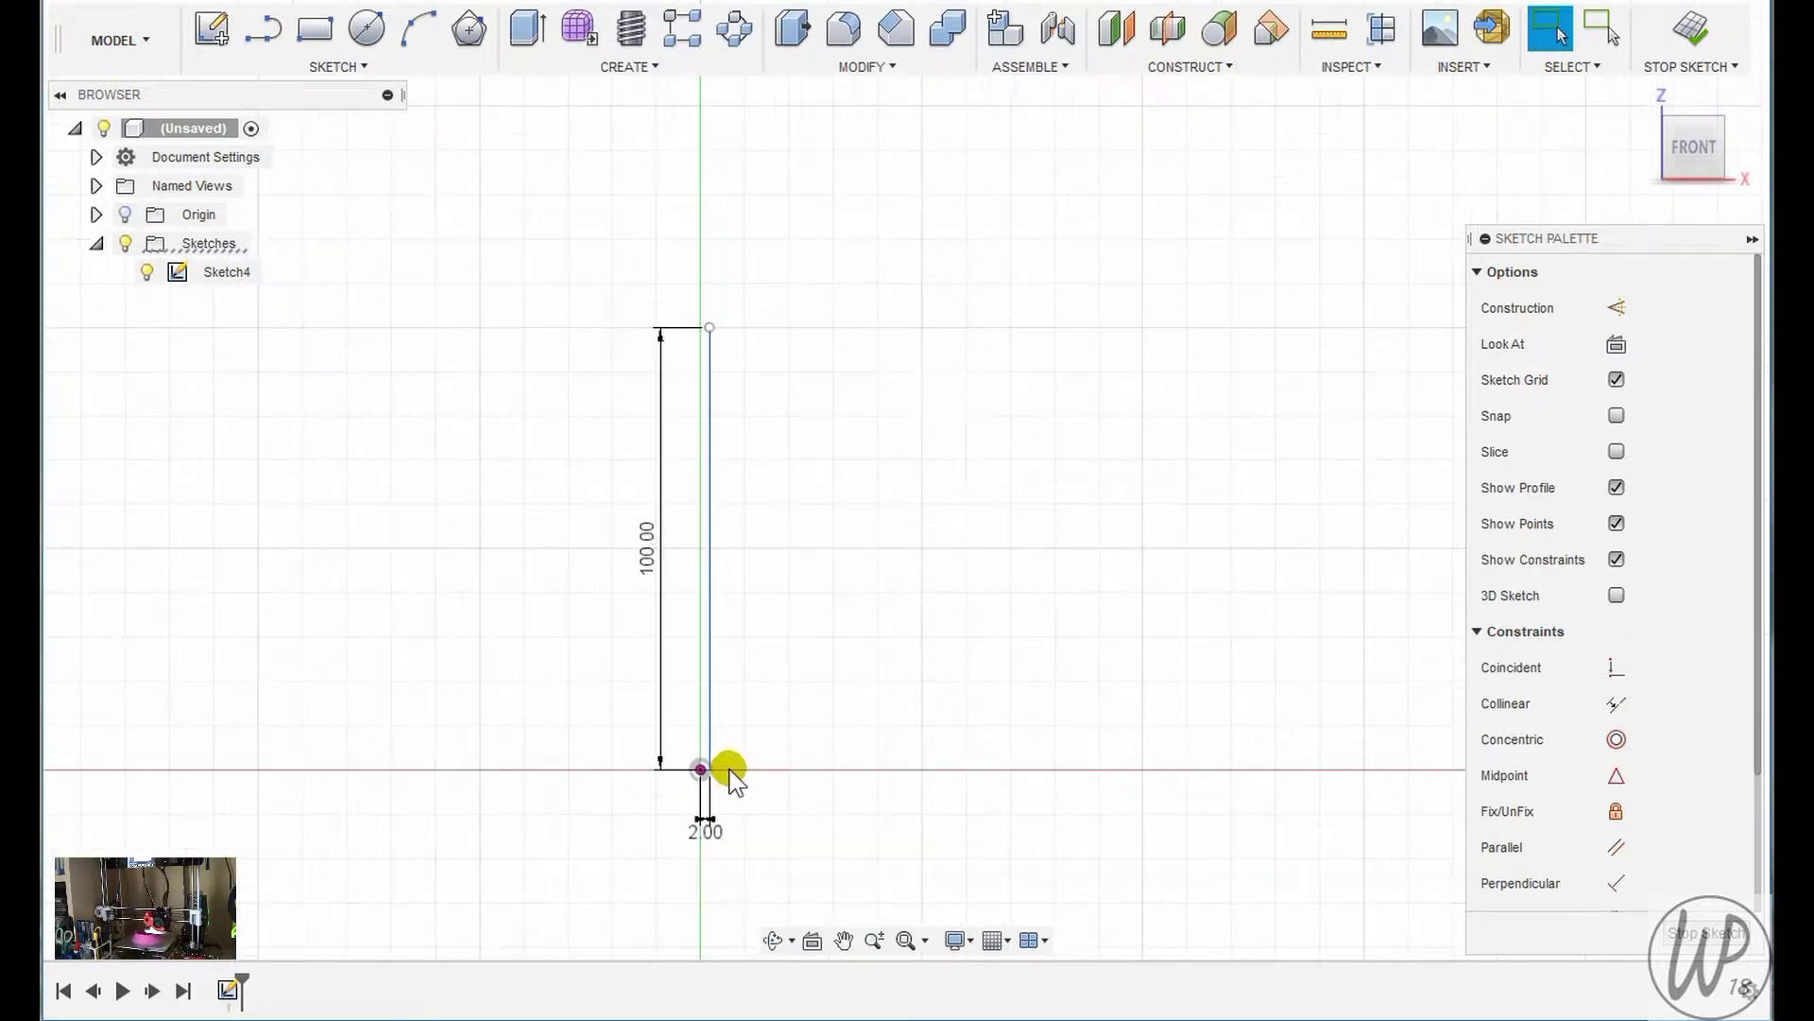
{"action": "scroll", "coordinate": [580, 878], "scroll_direction": "down", "scroll_amount": 2}
{"action": "scroll", "coordinate": [721, 183], "scroll_direction": "up", "scroll_amount": 2}
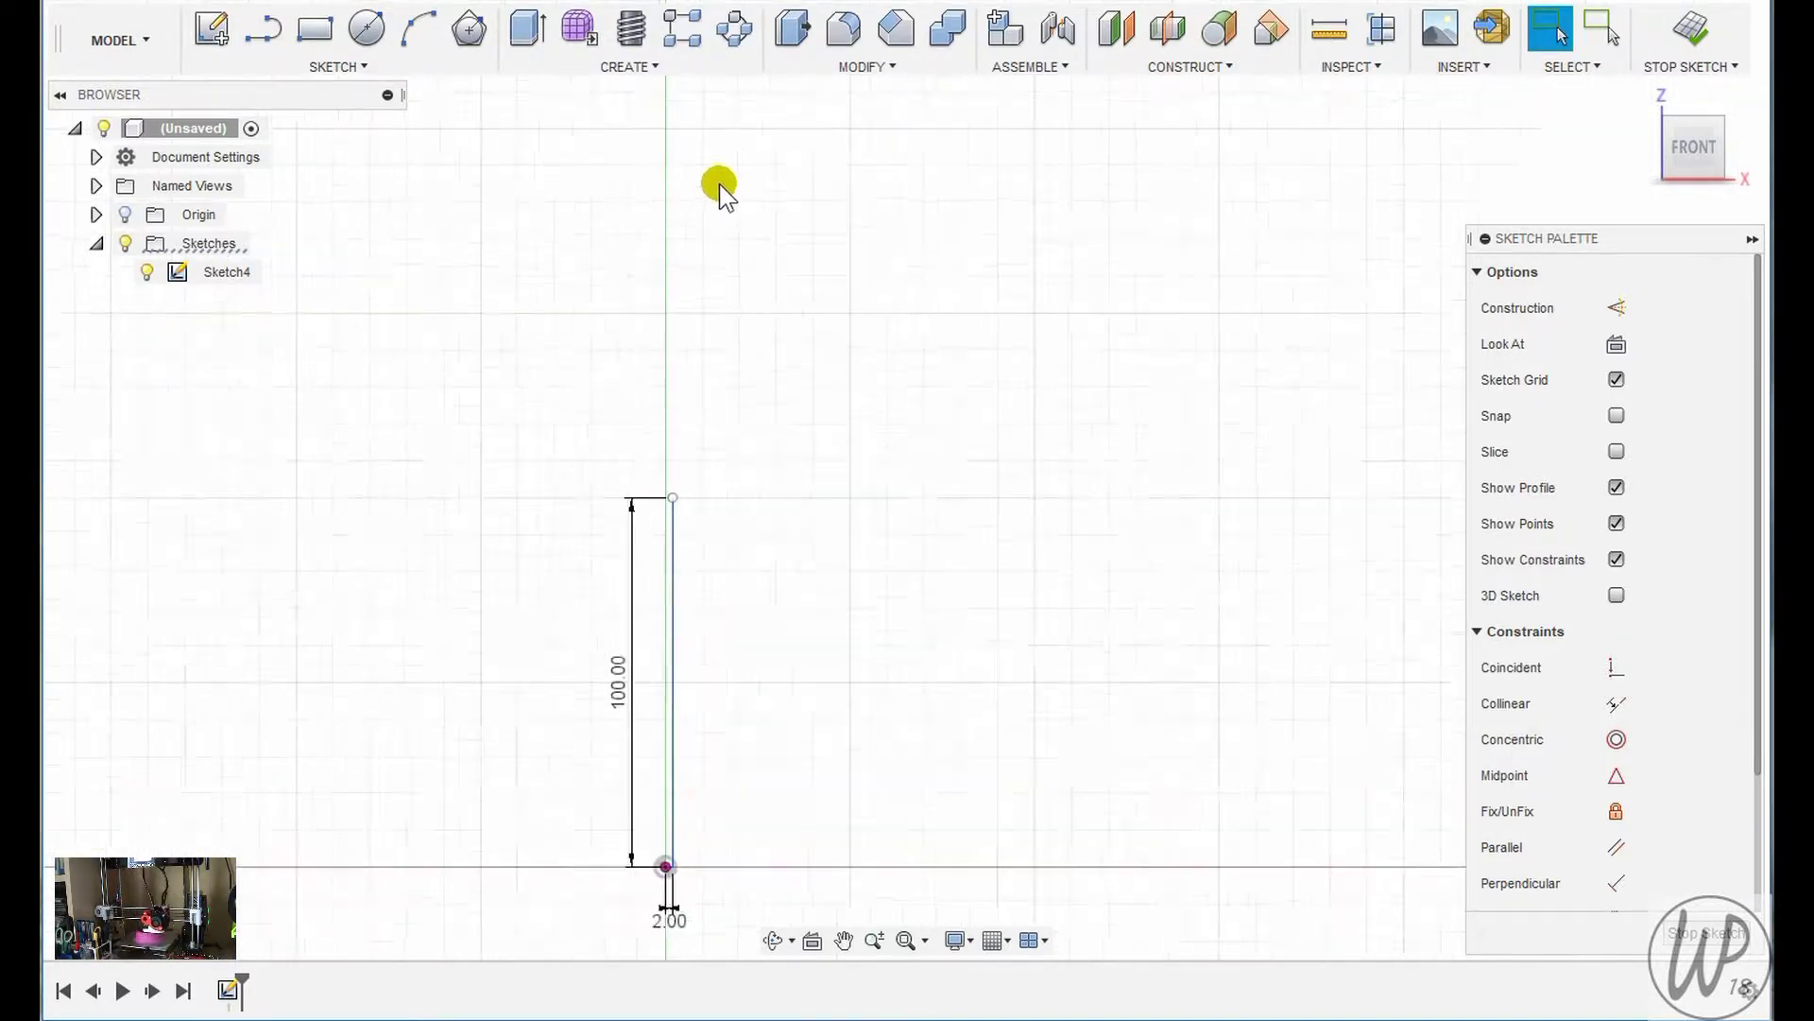
{"action": "scroll", "coordinate": [699, 356], "scroll_direction": "down", "scroll_amount": 1}
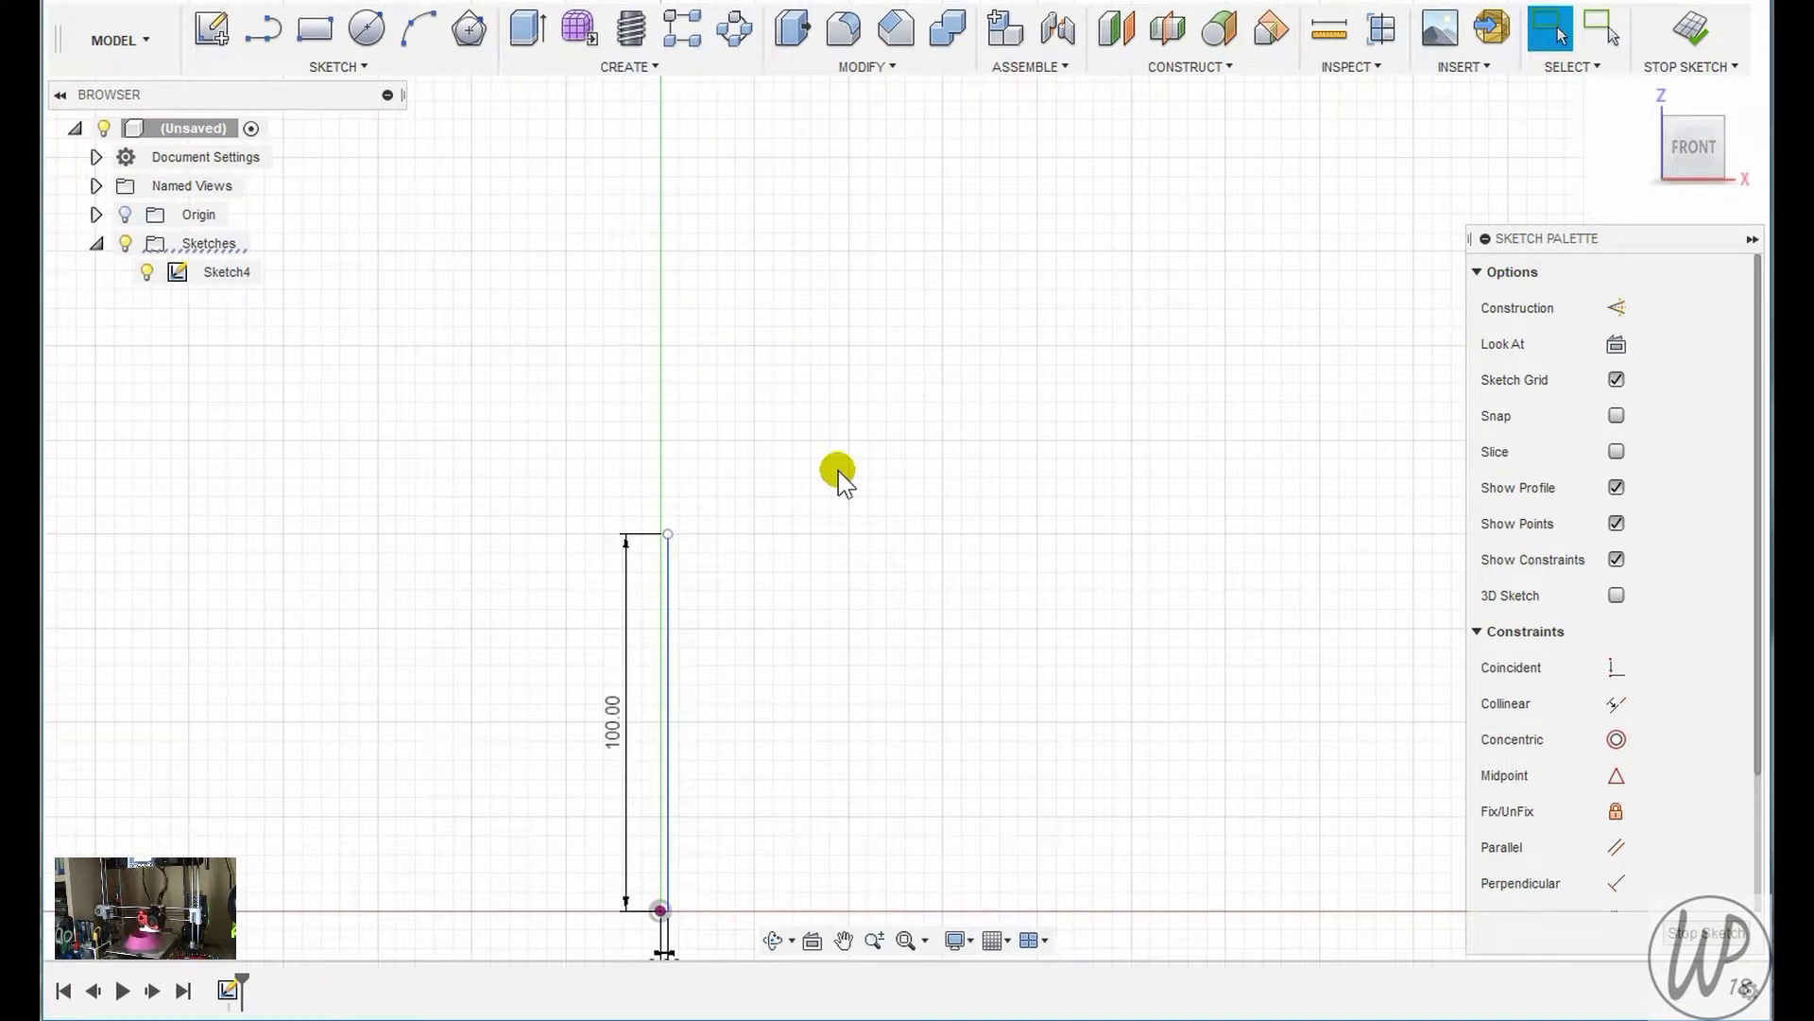
Draw a 50 mm line at 60° from the top of the vertical wall
{"action": "key", "text": "l"}
{"action": "left_click", "coordinate": [668, 535]}
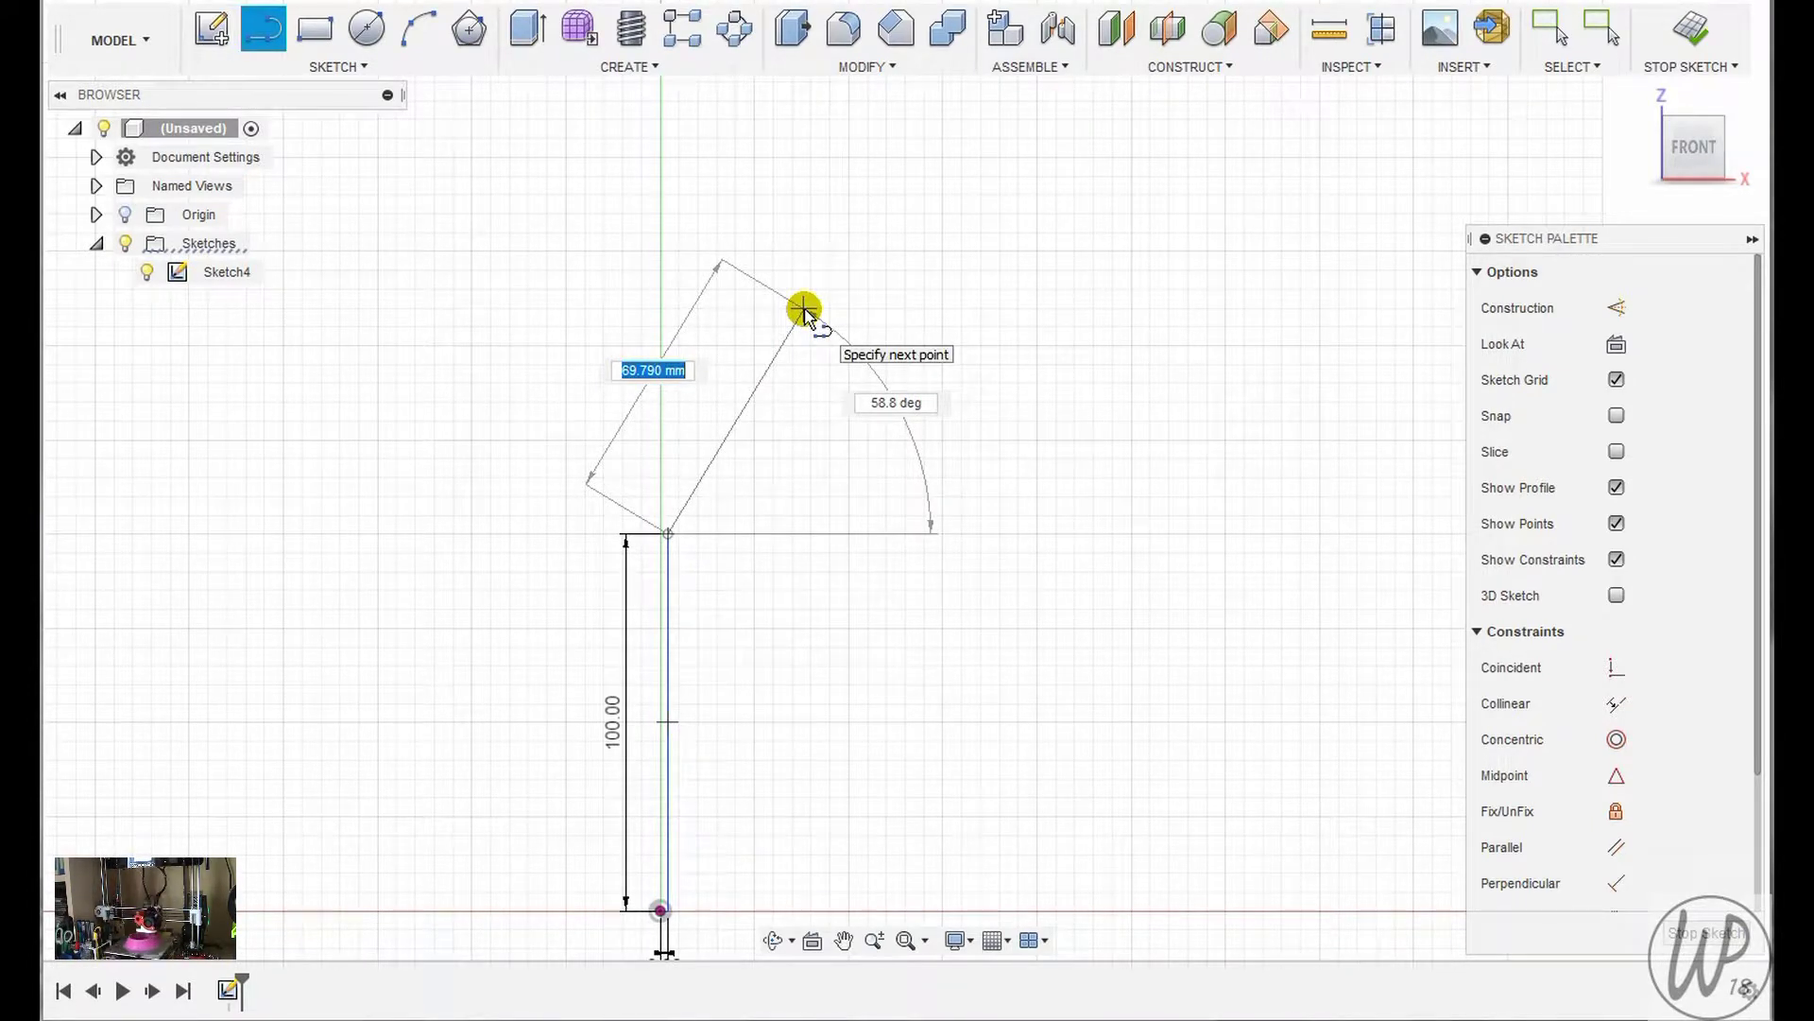
{"action": "type", "text": "50"}
{"action": "key", "text": "Tab"}
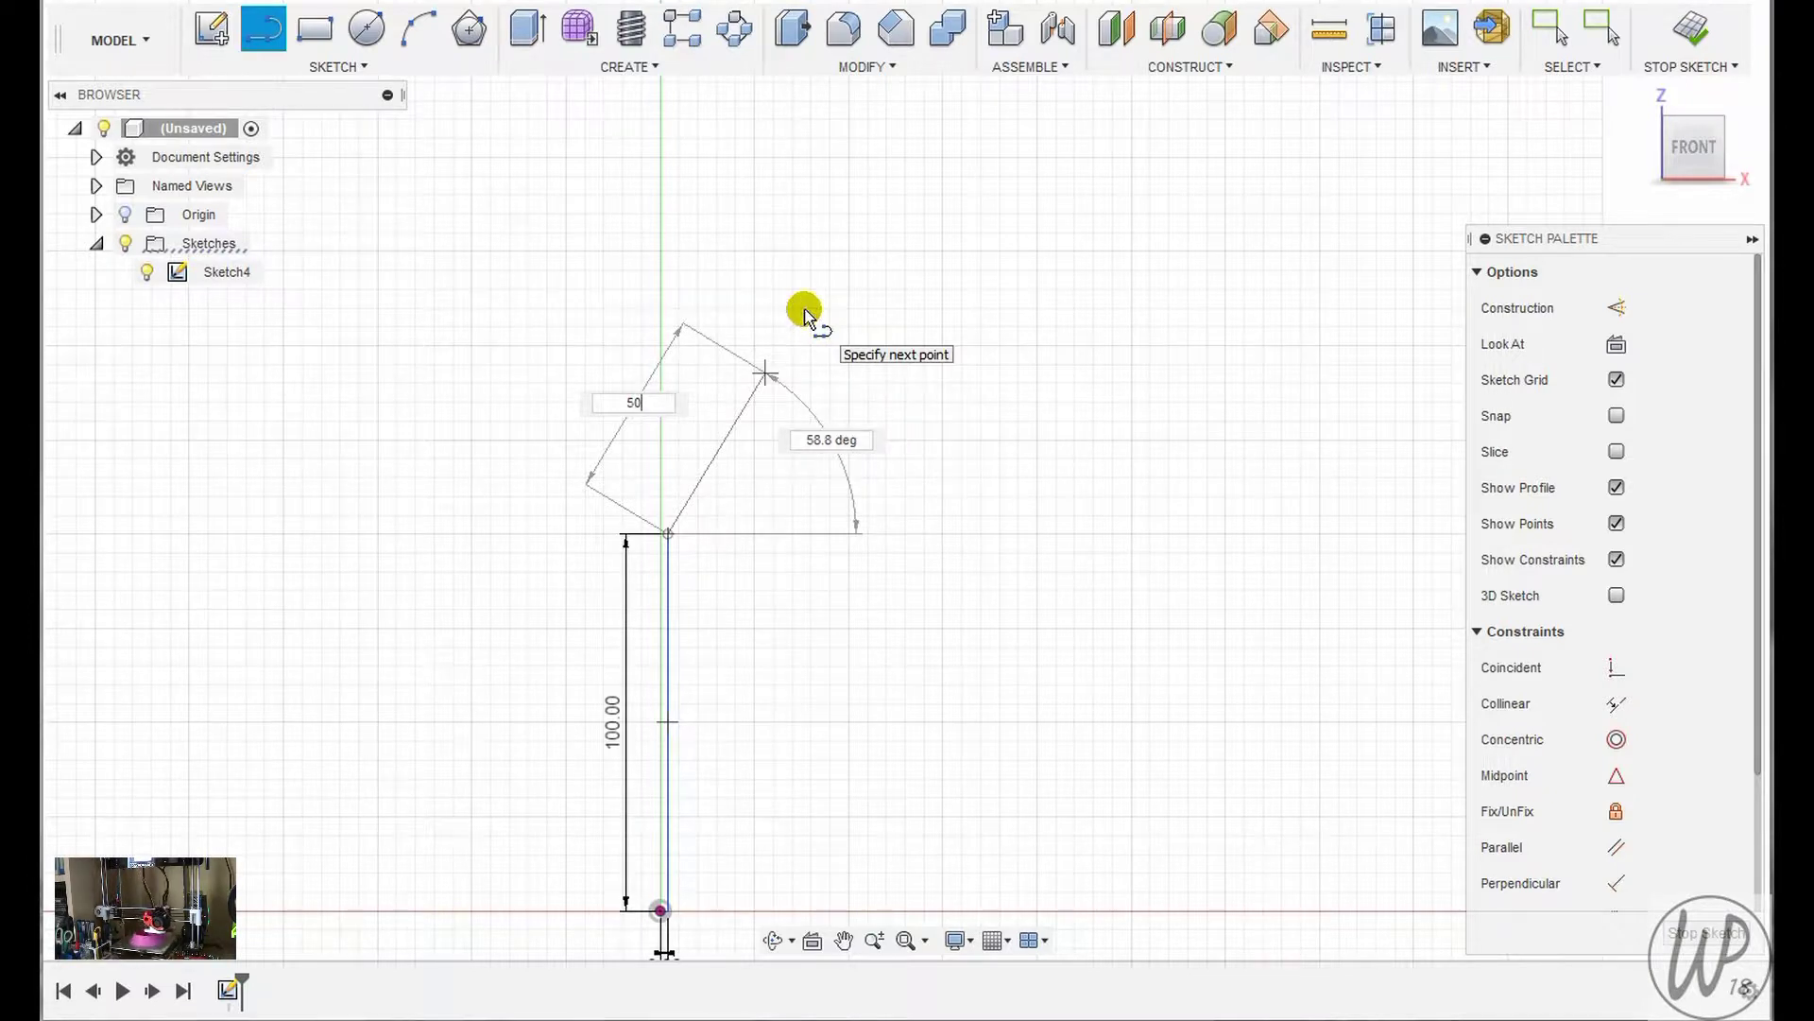
{"action": "key", "text": "Tab"}
{"action": "type", "text": "60"}
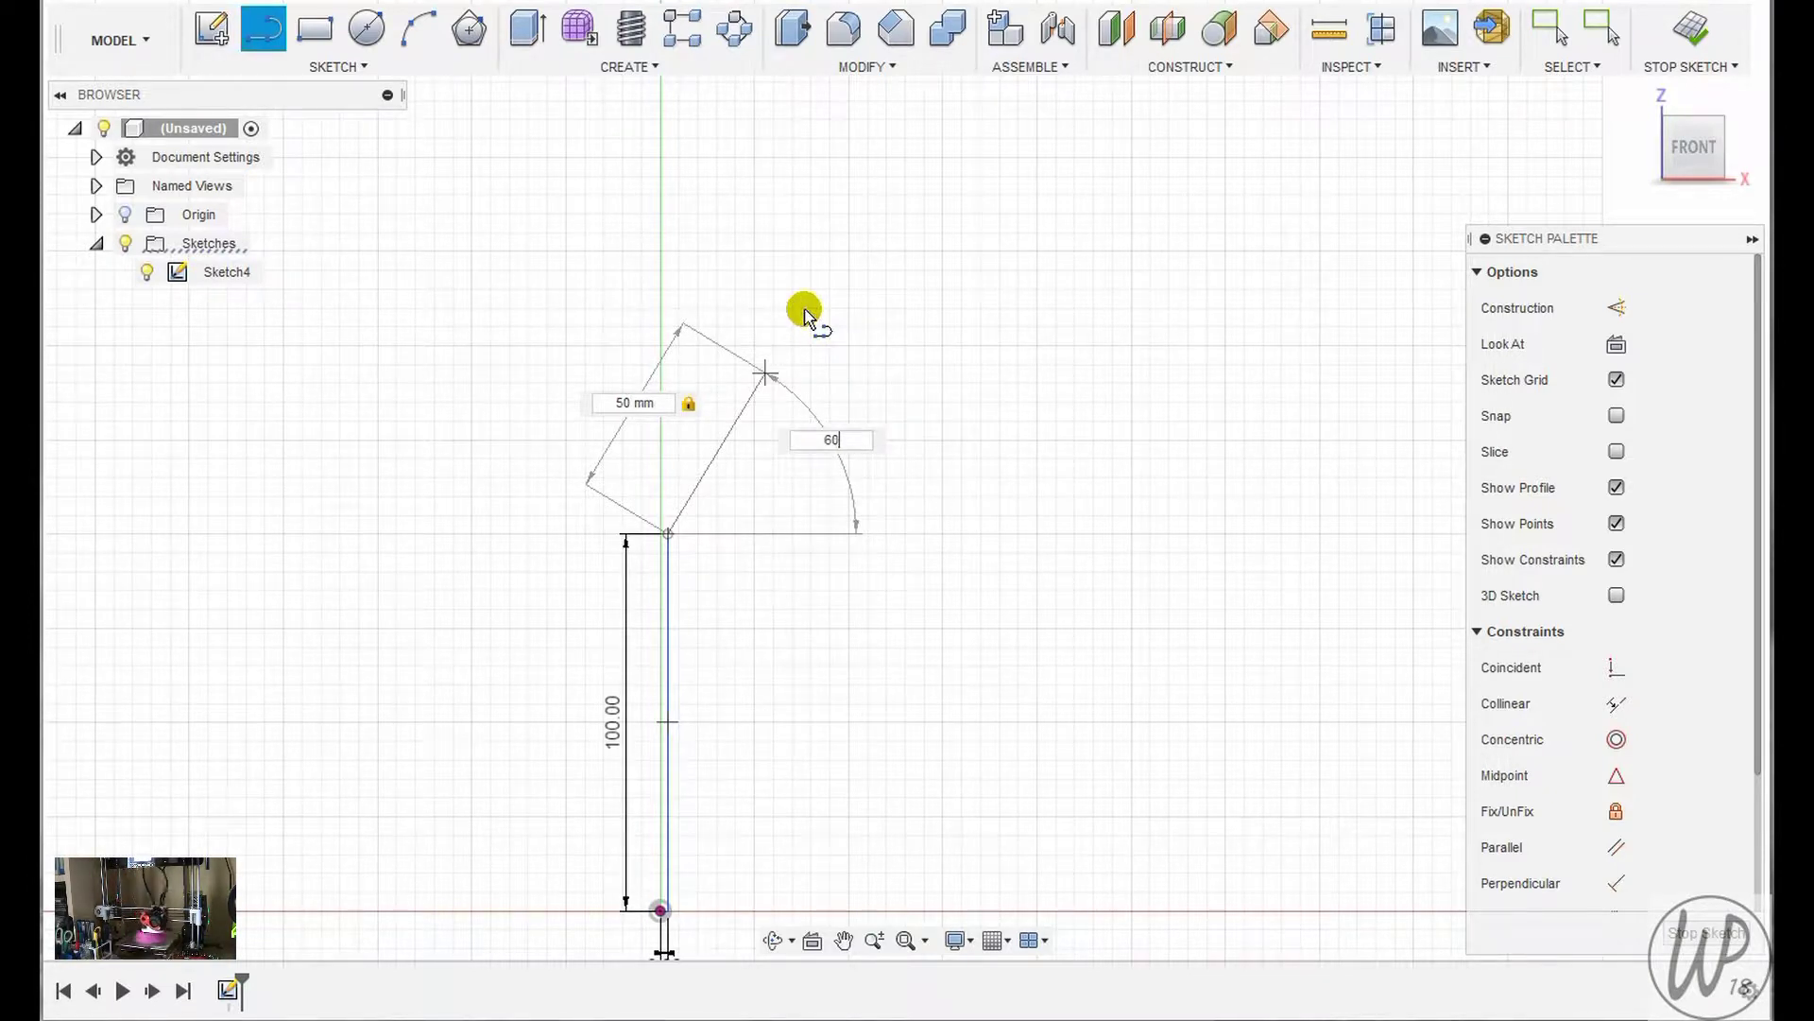
{"action": "key", "text": "Return"}
{"action": "key", "text": "Escape"}
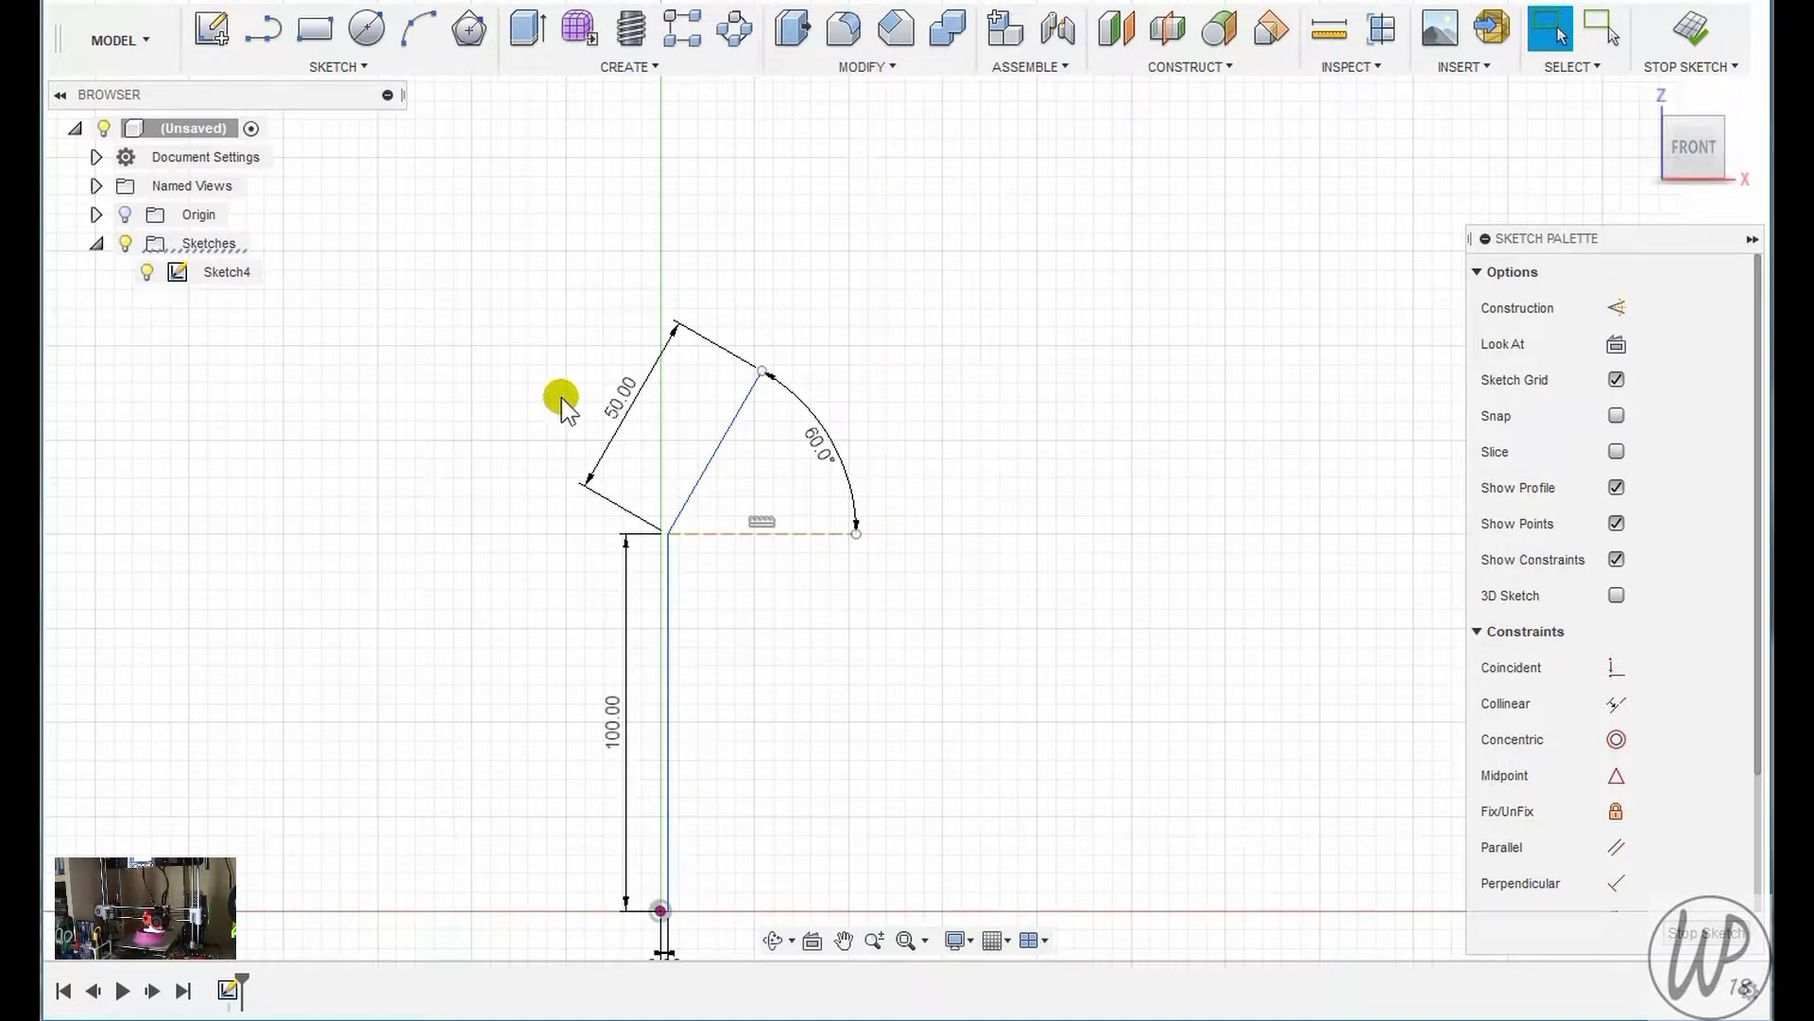
Change the slanted line's length dimension from 50 to 100 mm
{"action": "double_click", "coordinate": [620, 401]}
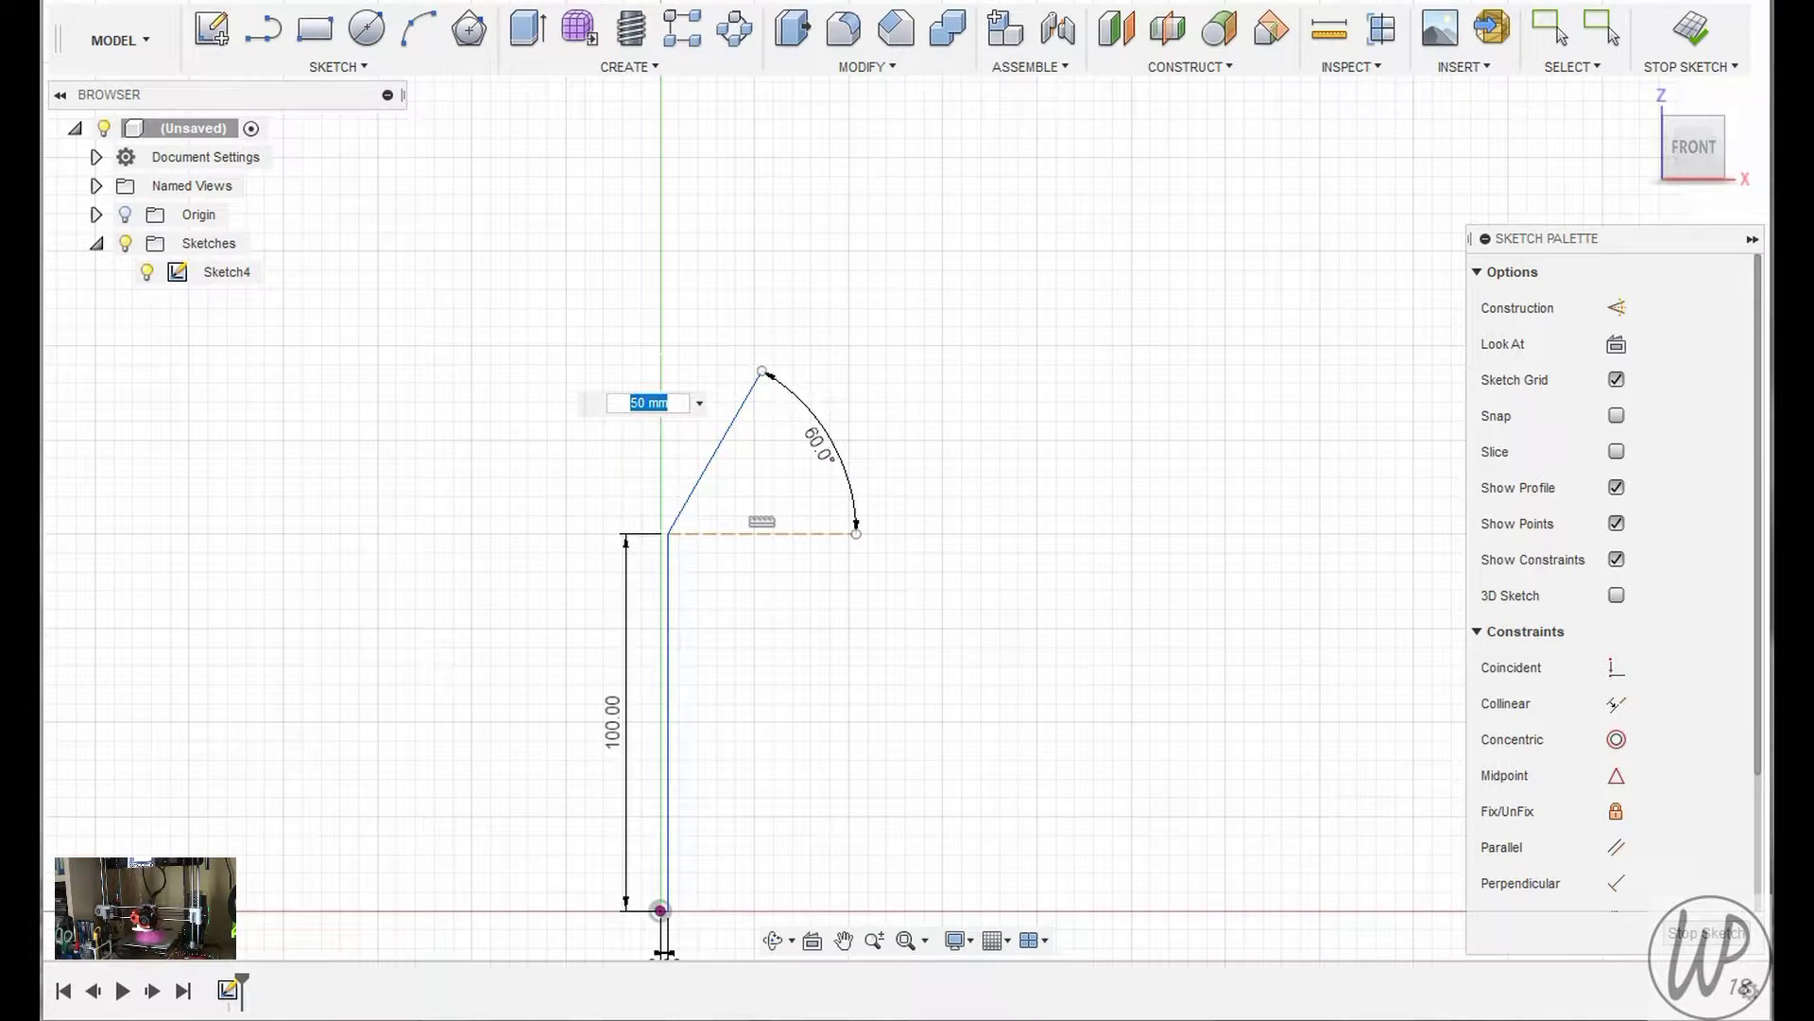
{"action": "type", "text": "100"}
{"action": "key", "text": "Return"}
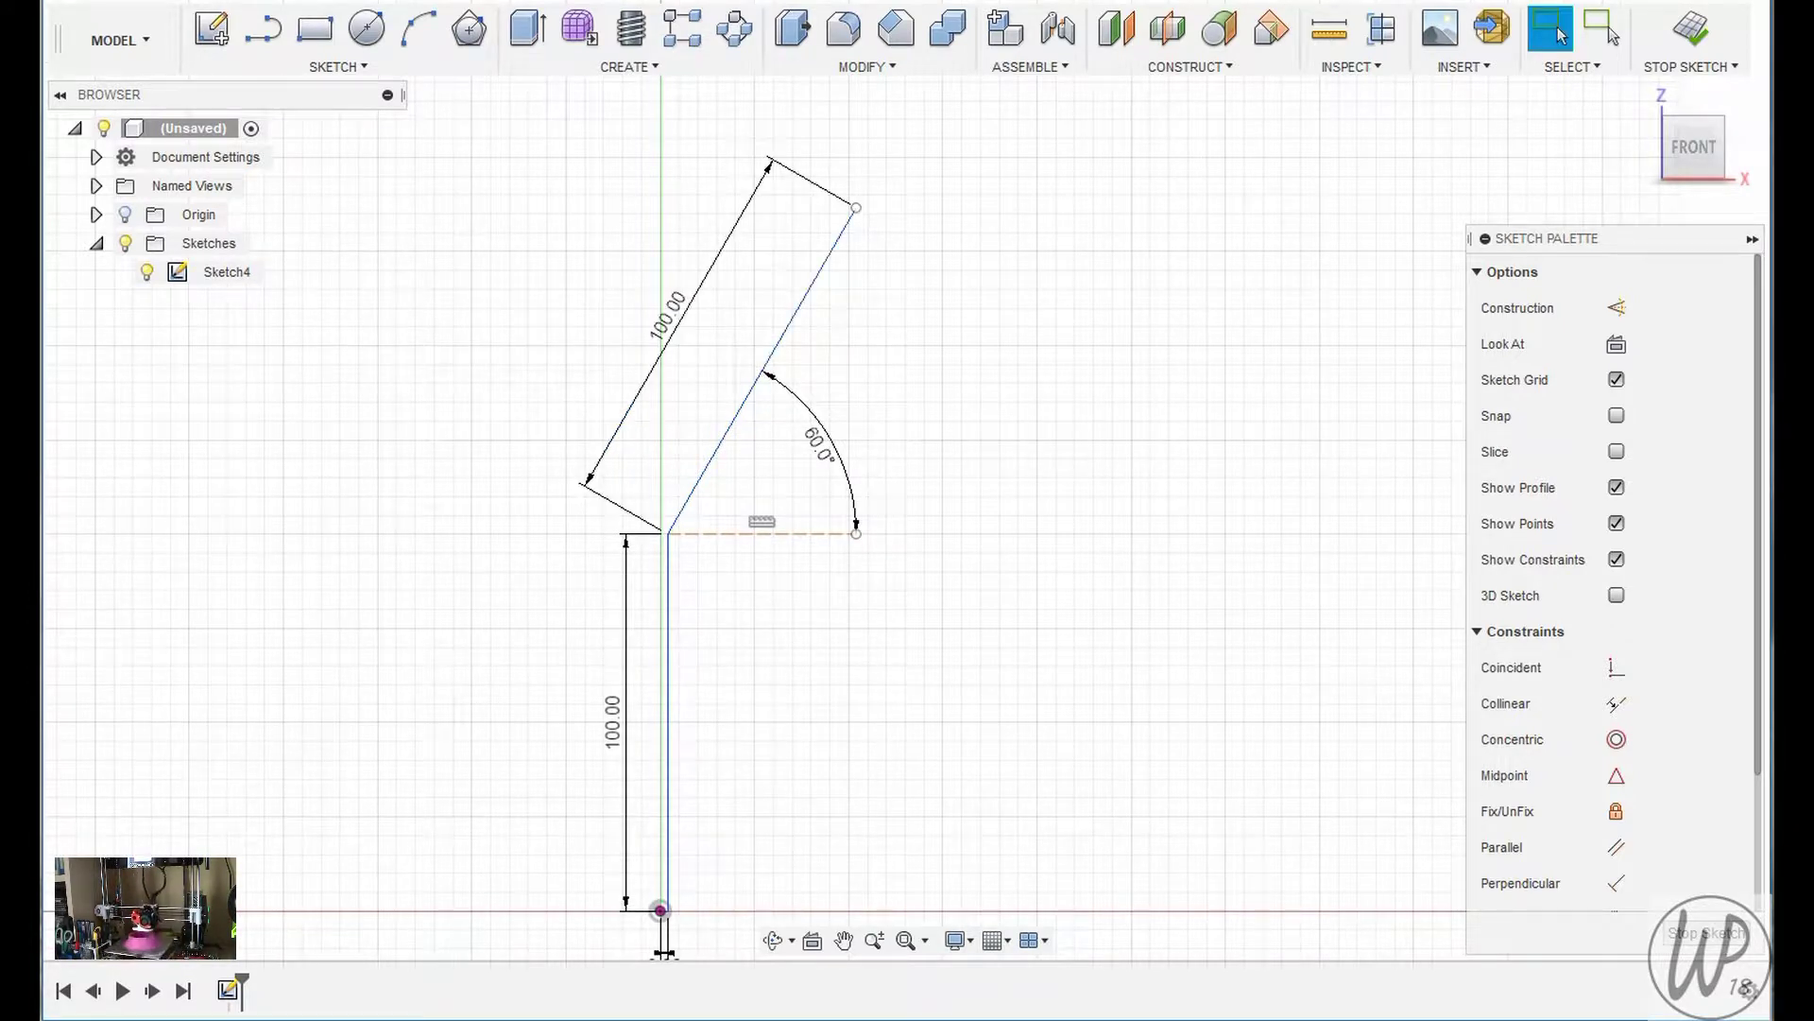
{"action": "scroll", "coordinate": [852, 104], "scroll_direction": "up", "scroll_amount": 5}
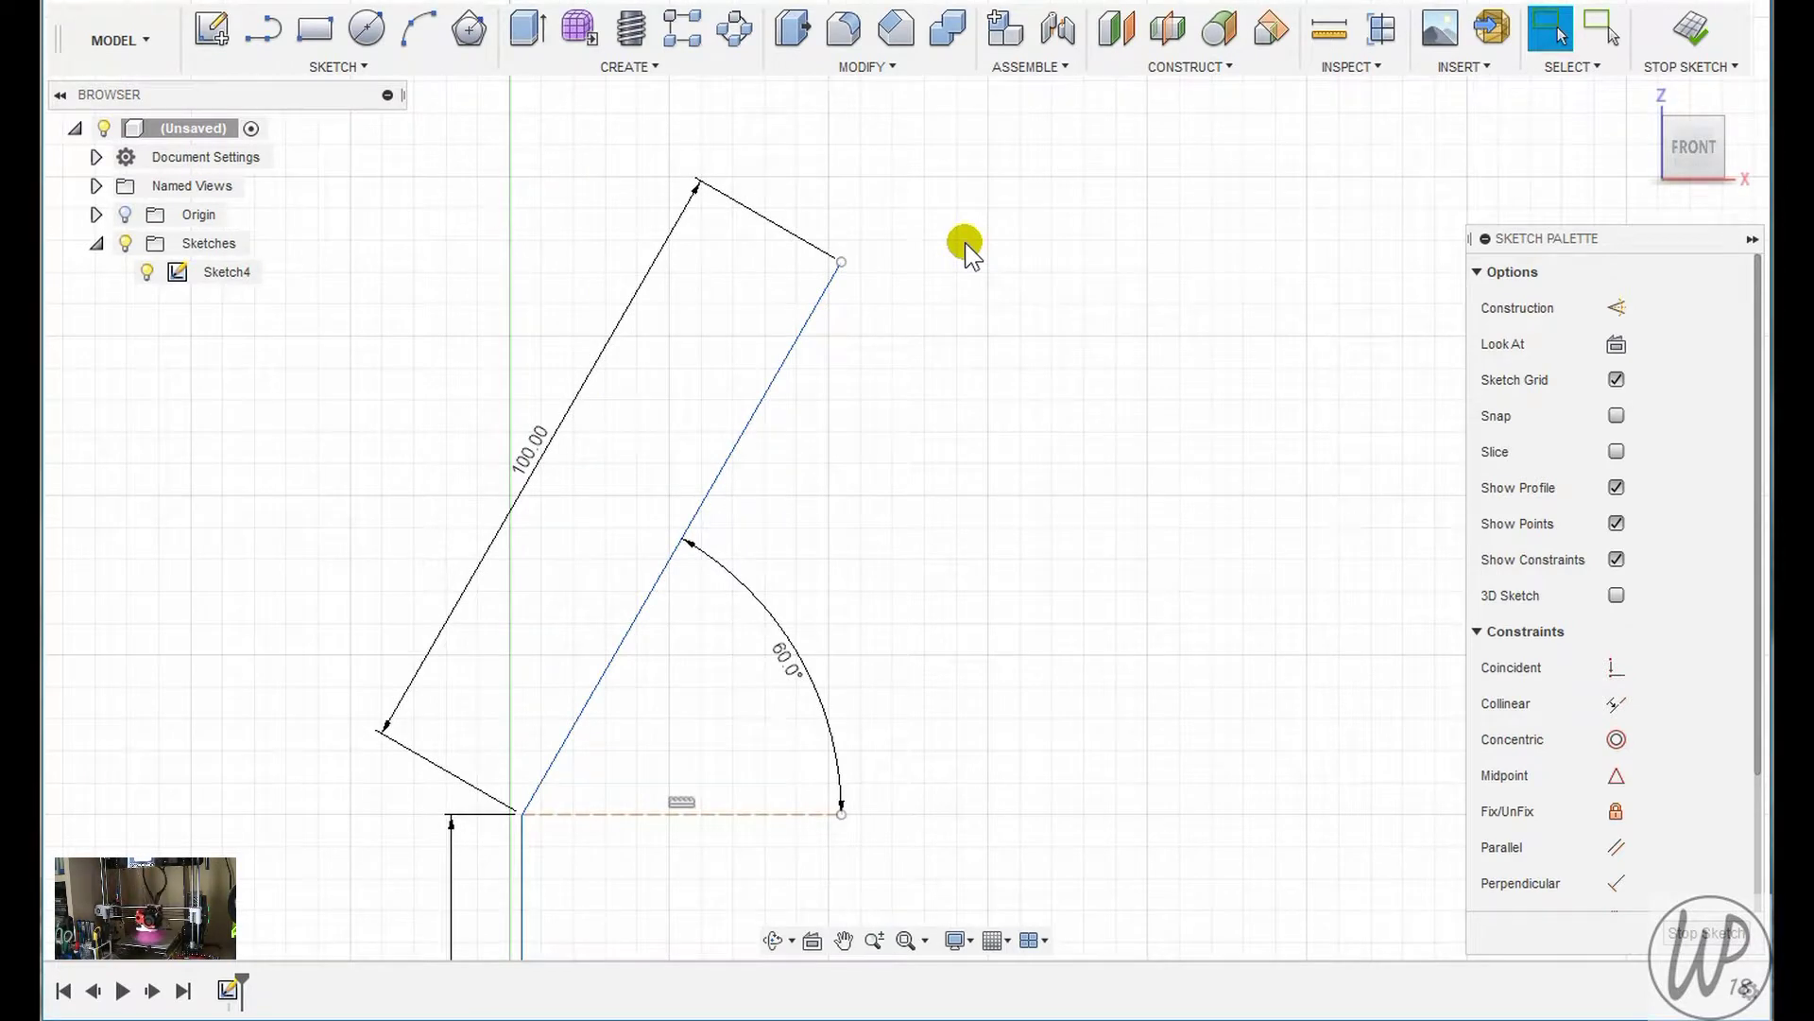
Draw a 2 mm line from the slanted line's top end
{"action": "key", "text": "l"}
{"action": "left_click", "coordinate": [841, 264]}
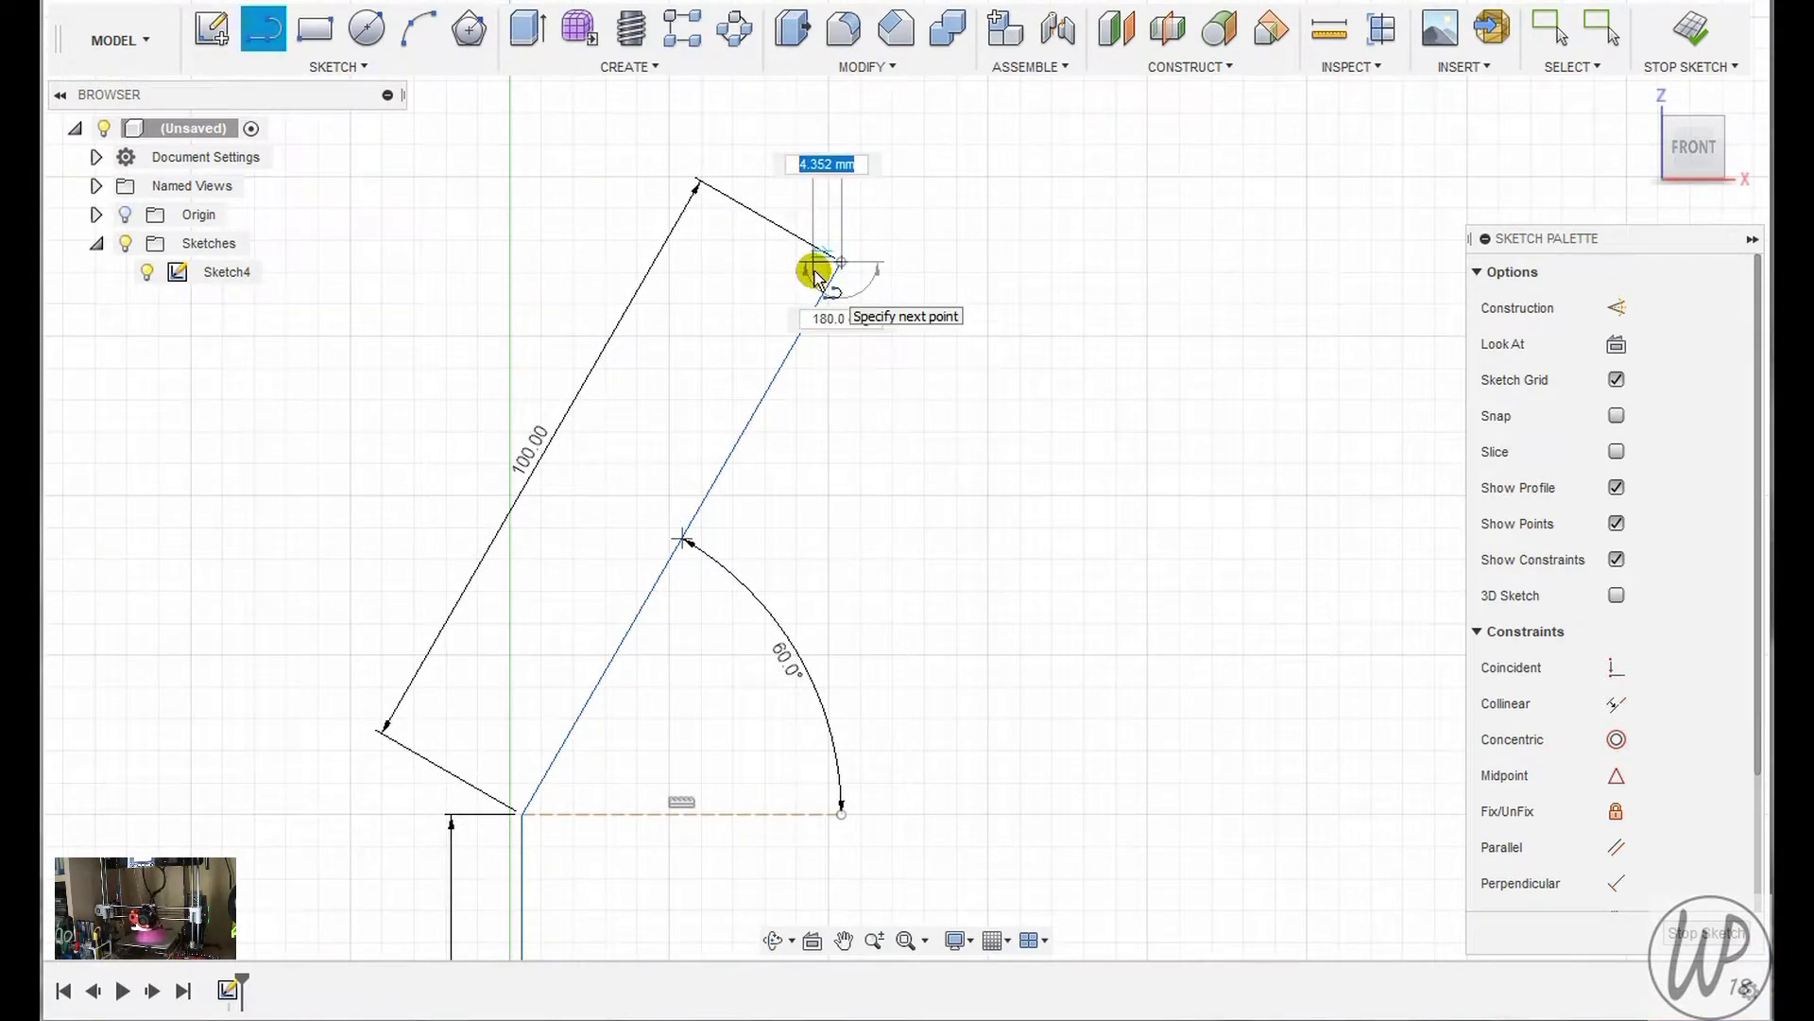
{"action": "type", "text": "2"}
{"action": "key", "text": "Return"}
{"action": "key", "text": "Escape"}
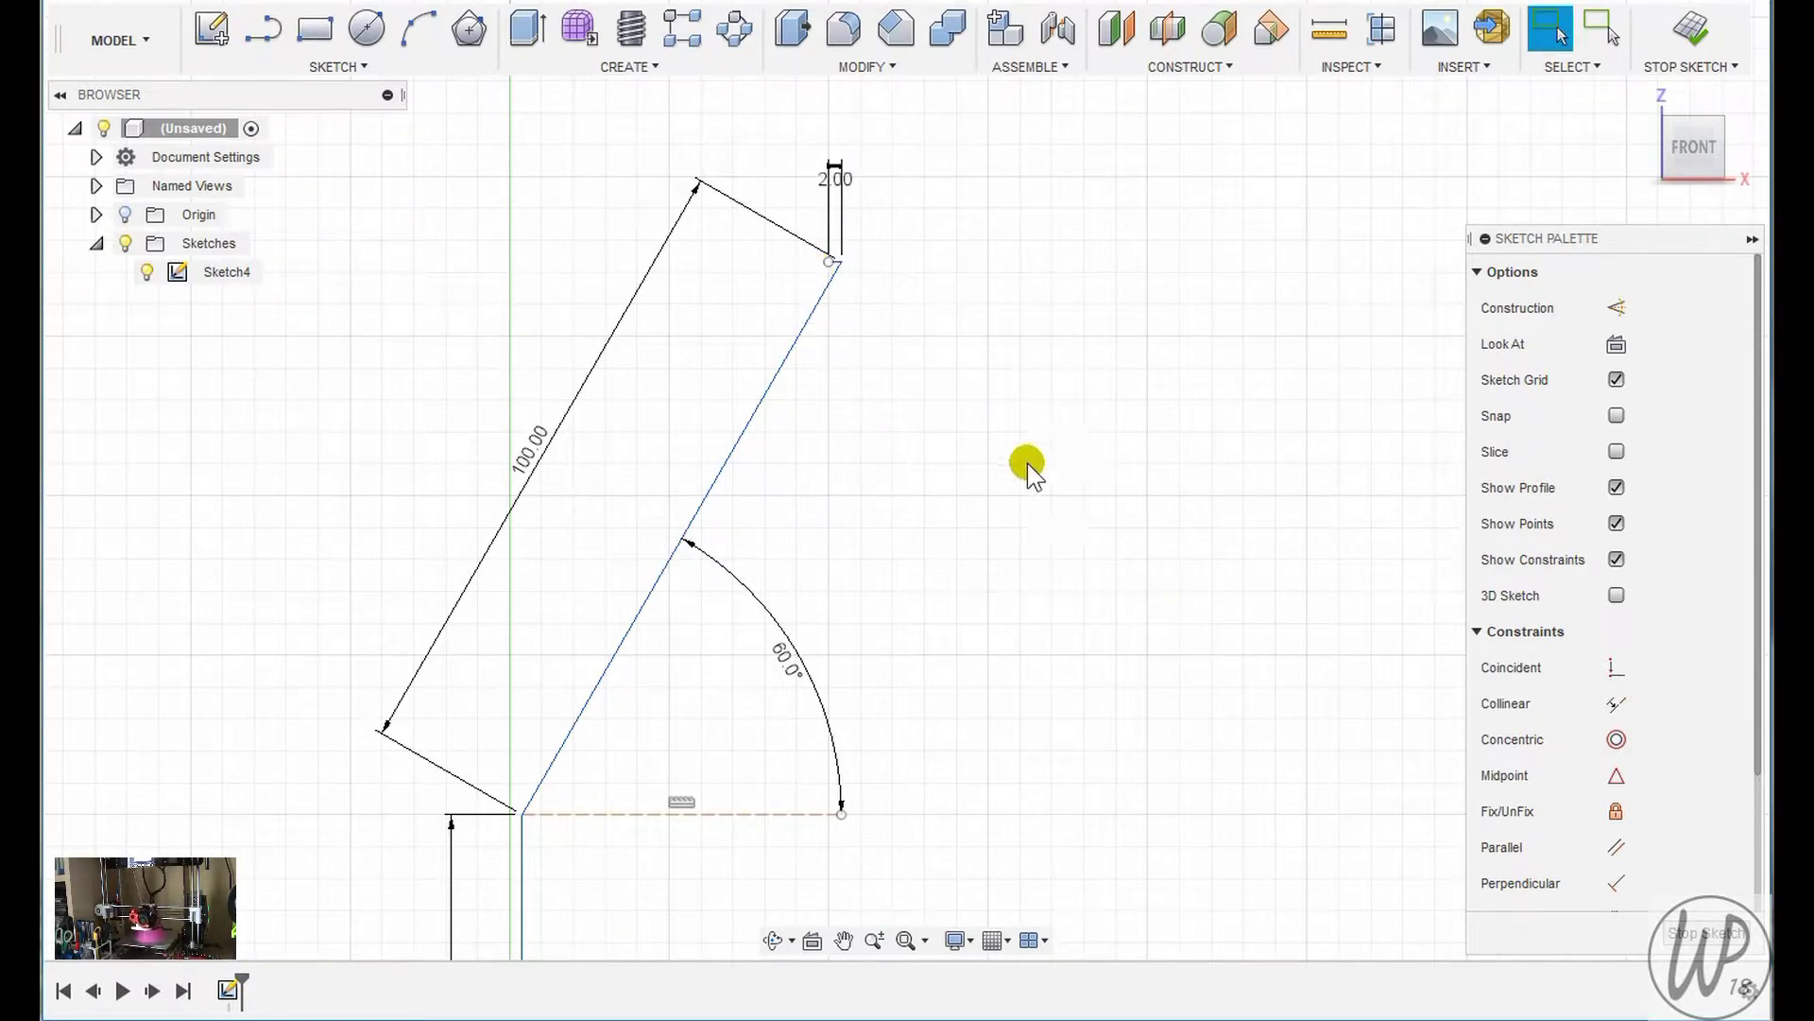
Draw the inner wall lines parallel to the slant and wall, closing the profile at the bottom
{"action": "key", "text": "l"}
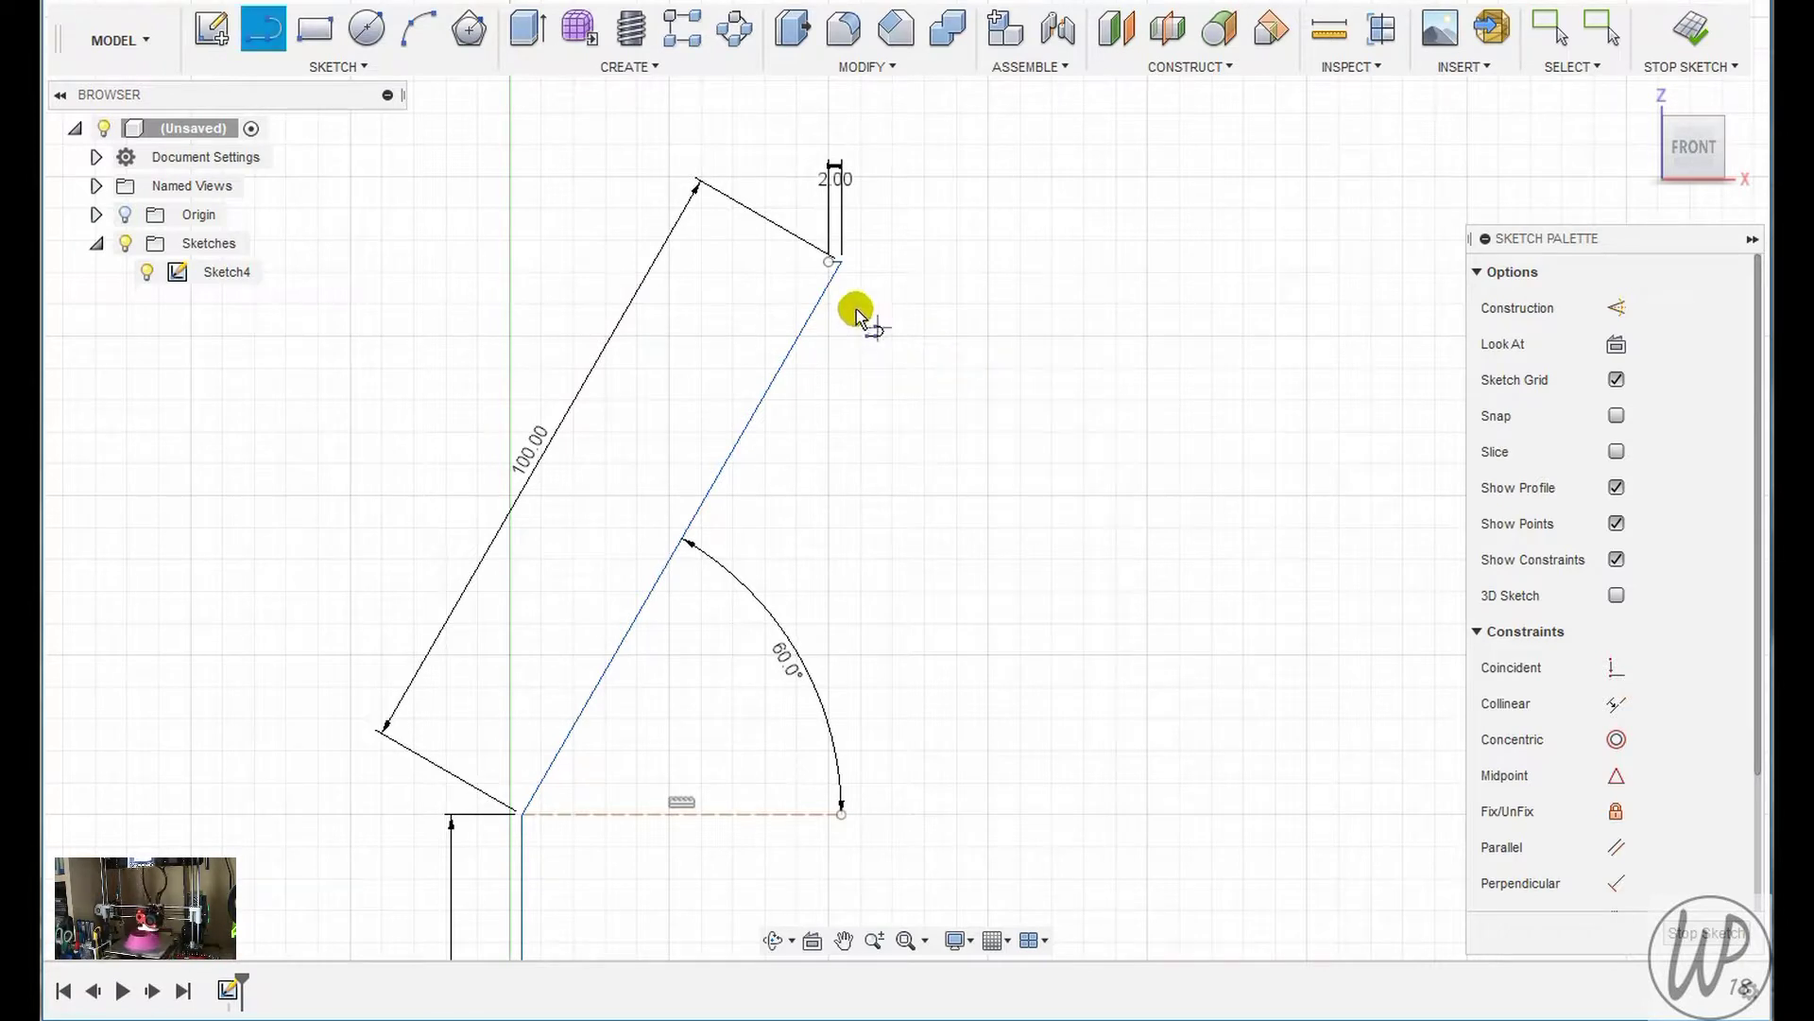
{"action": "left_click", "coordinate": [811, 282]}
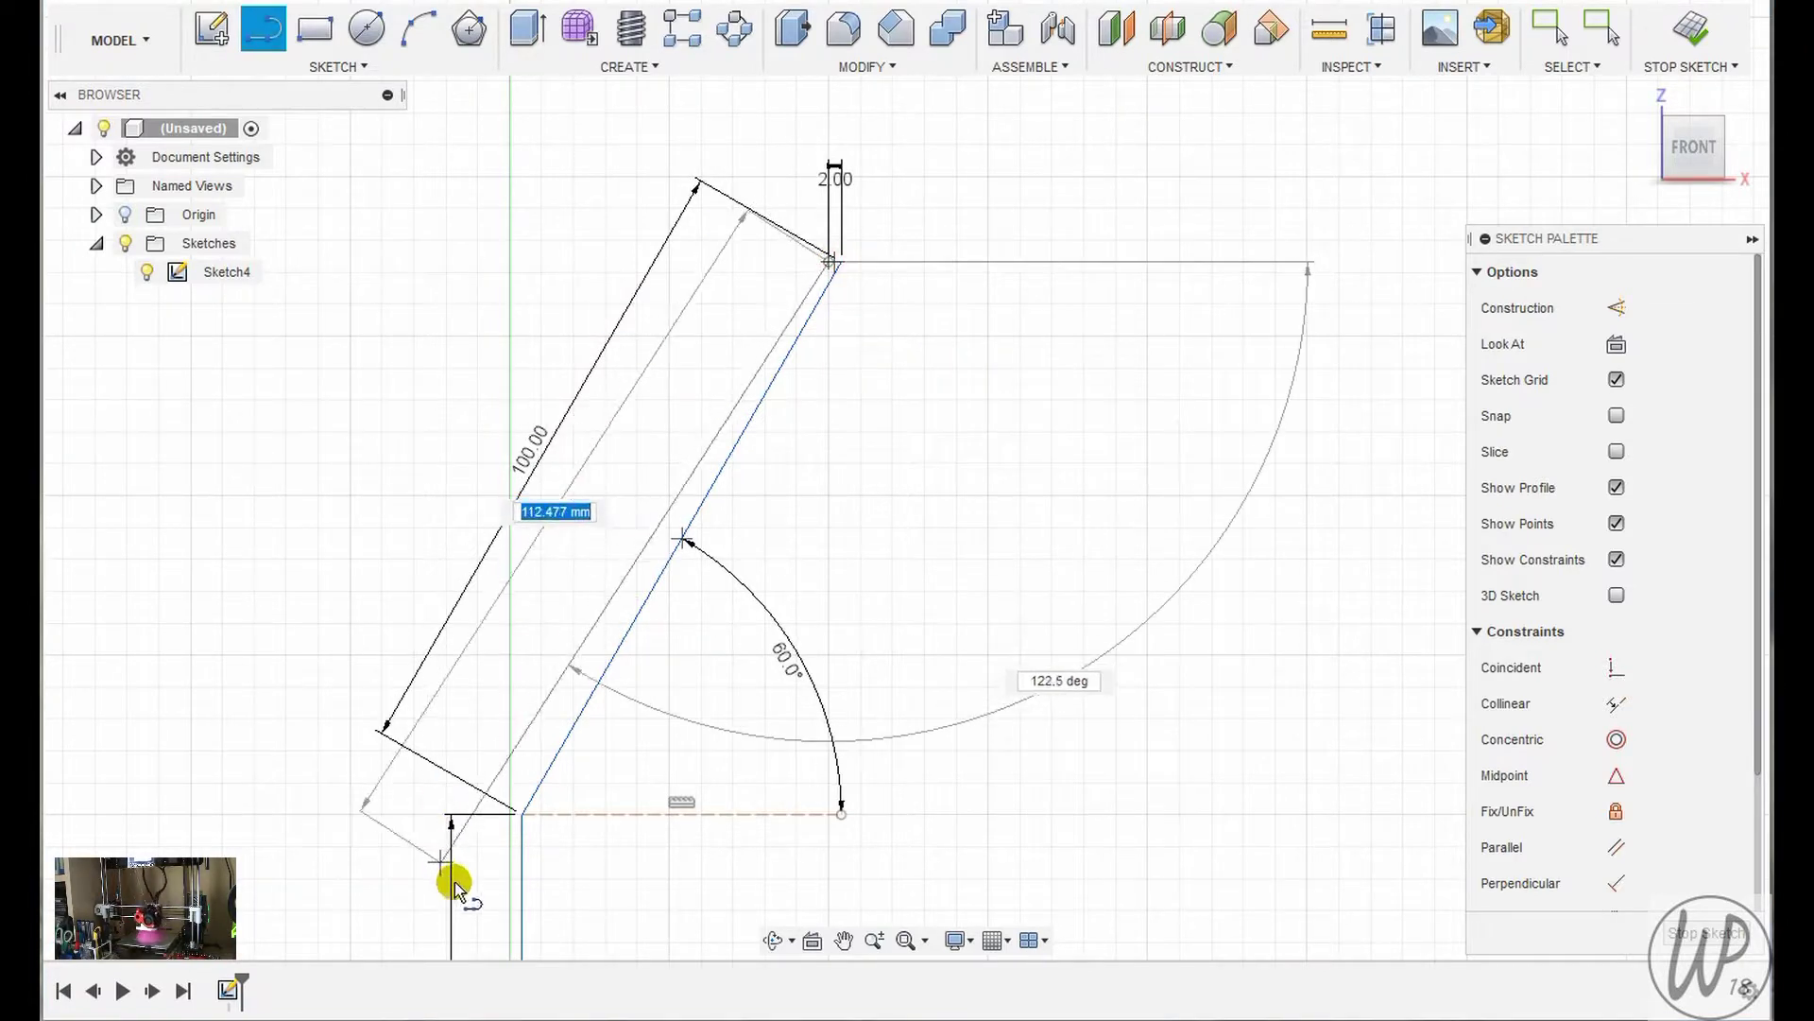
{"action": "left_click", "coordinate": [510, 814]}
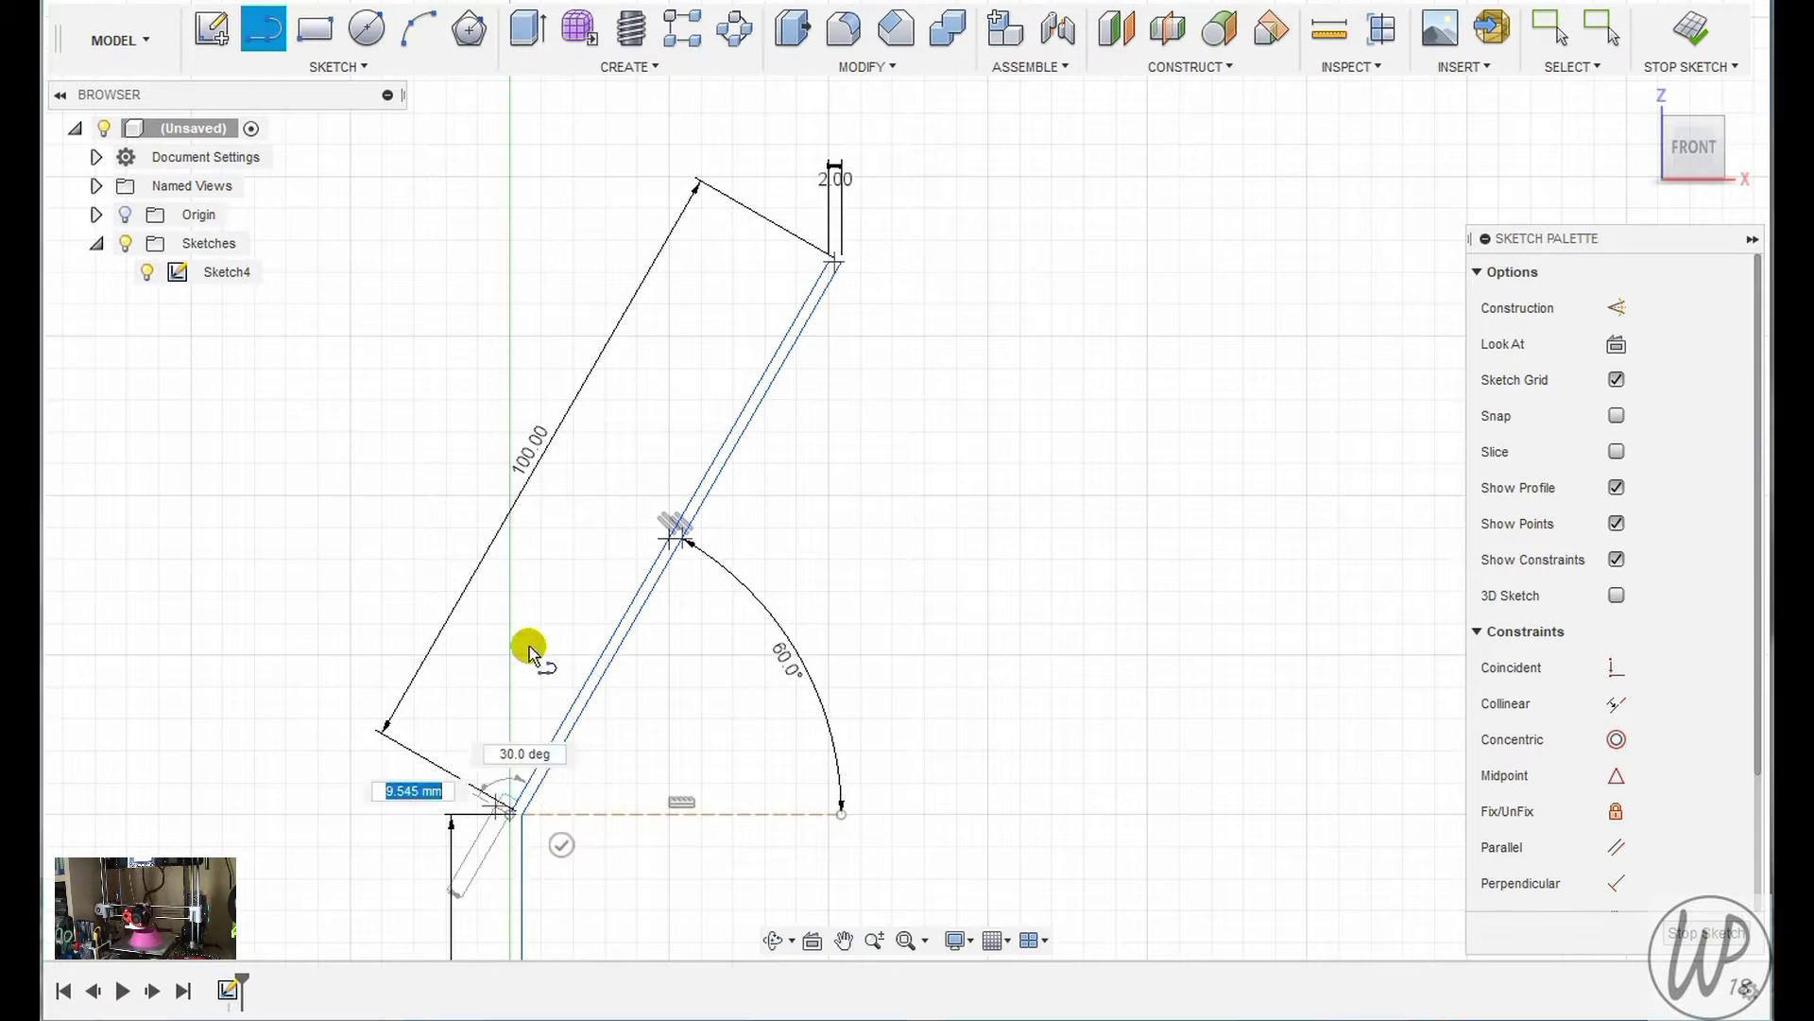
{"action": "scroll", "coordinate": [529, 647], "scroll_direction": "down", "scroll_amount": 2}
{"action": "scroll", "coordinate": [564, 557], "scroll_direction": "down", "scroll_amount": 4}
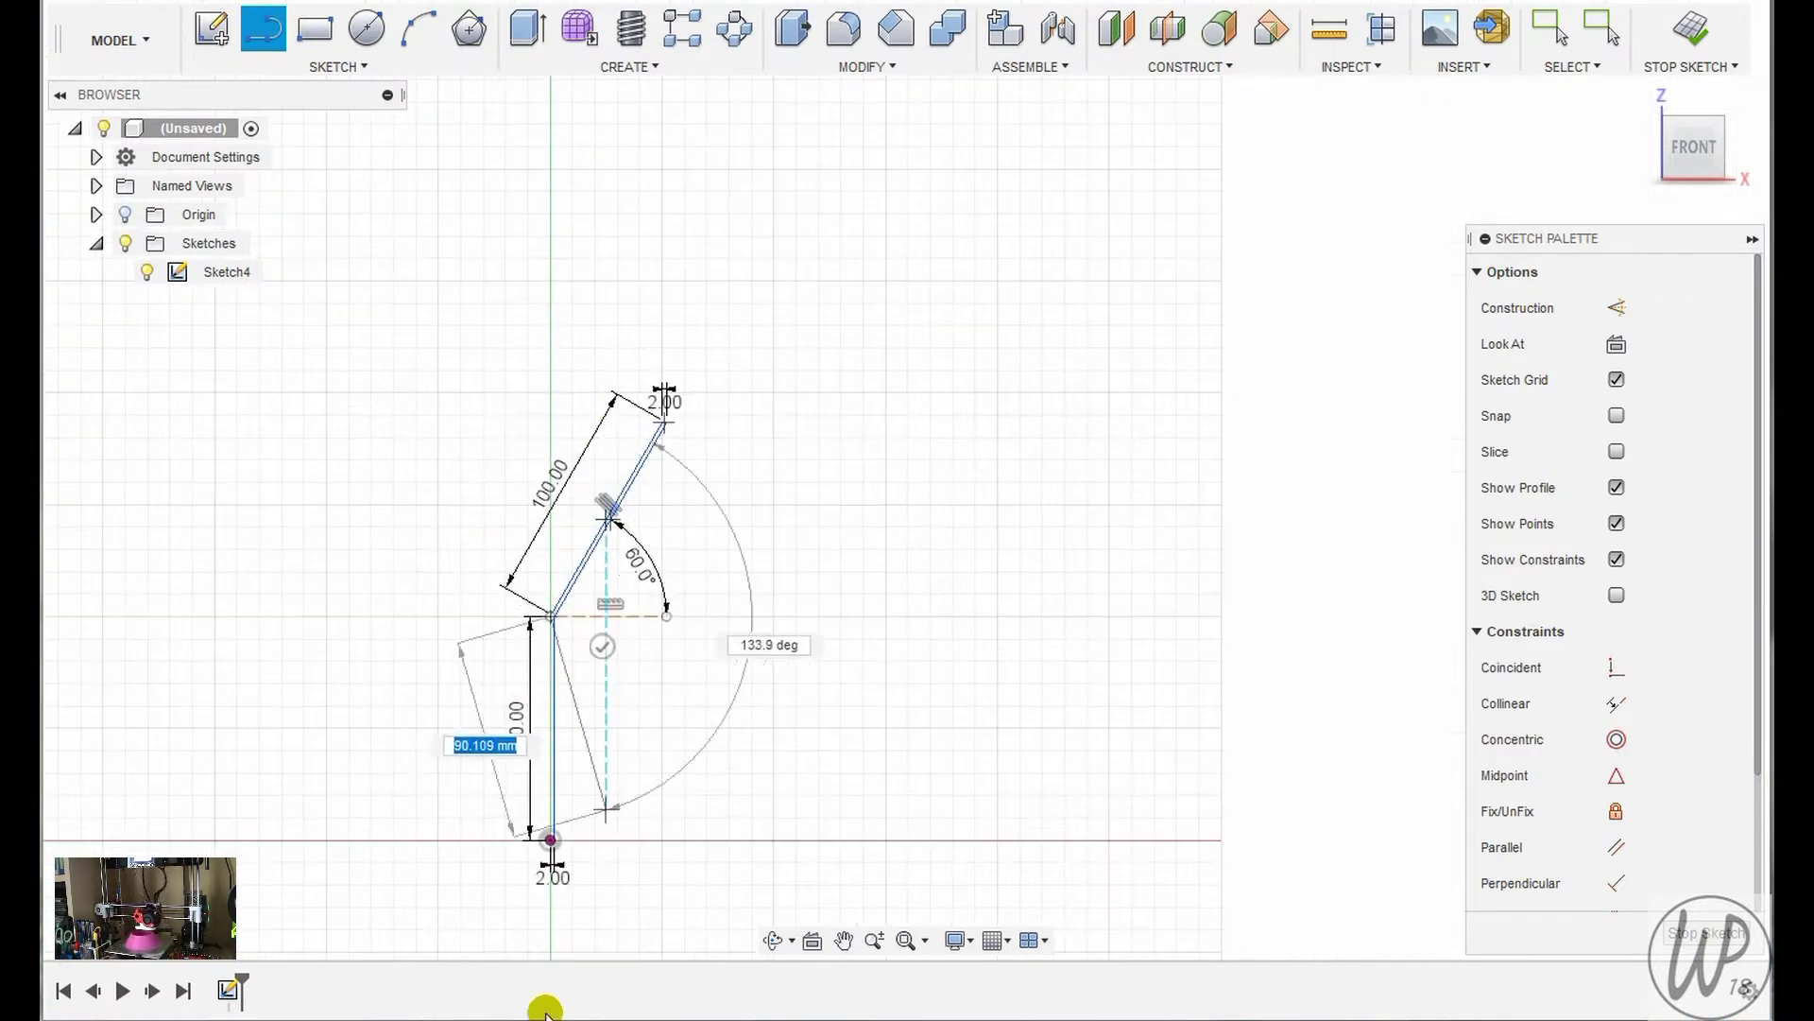
{"action": "scroll", "coordinate": [548, 894], "scroll_direction": "up", "scroll_amount": 4}
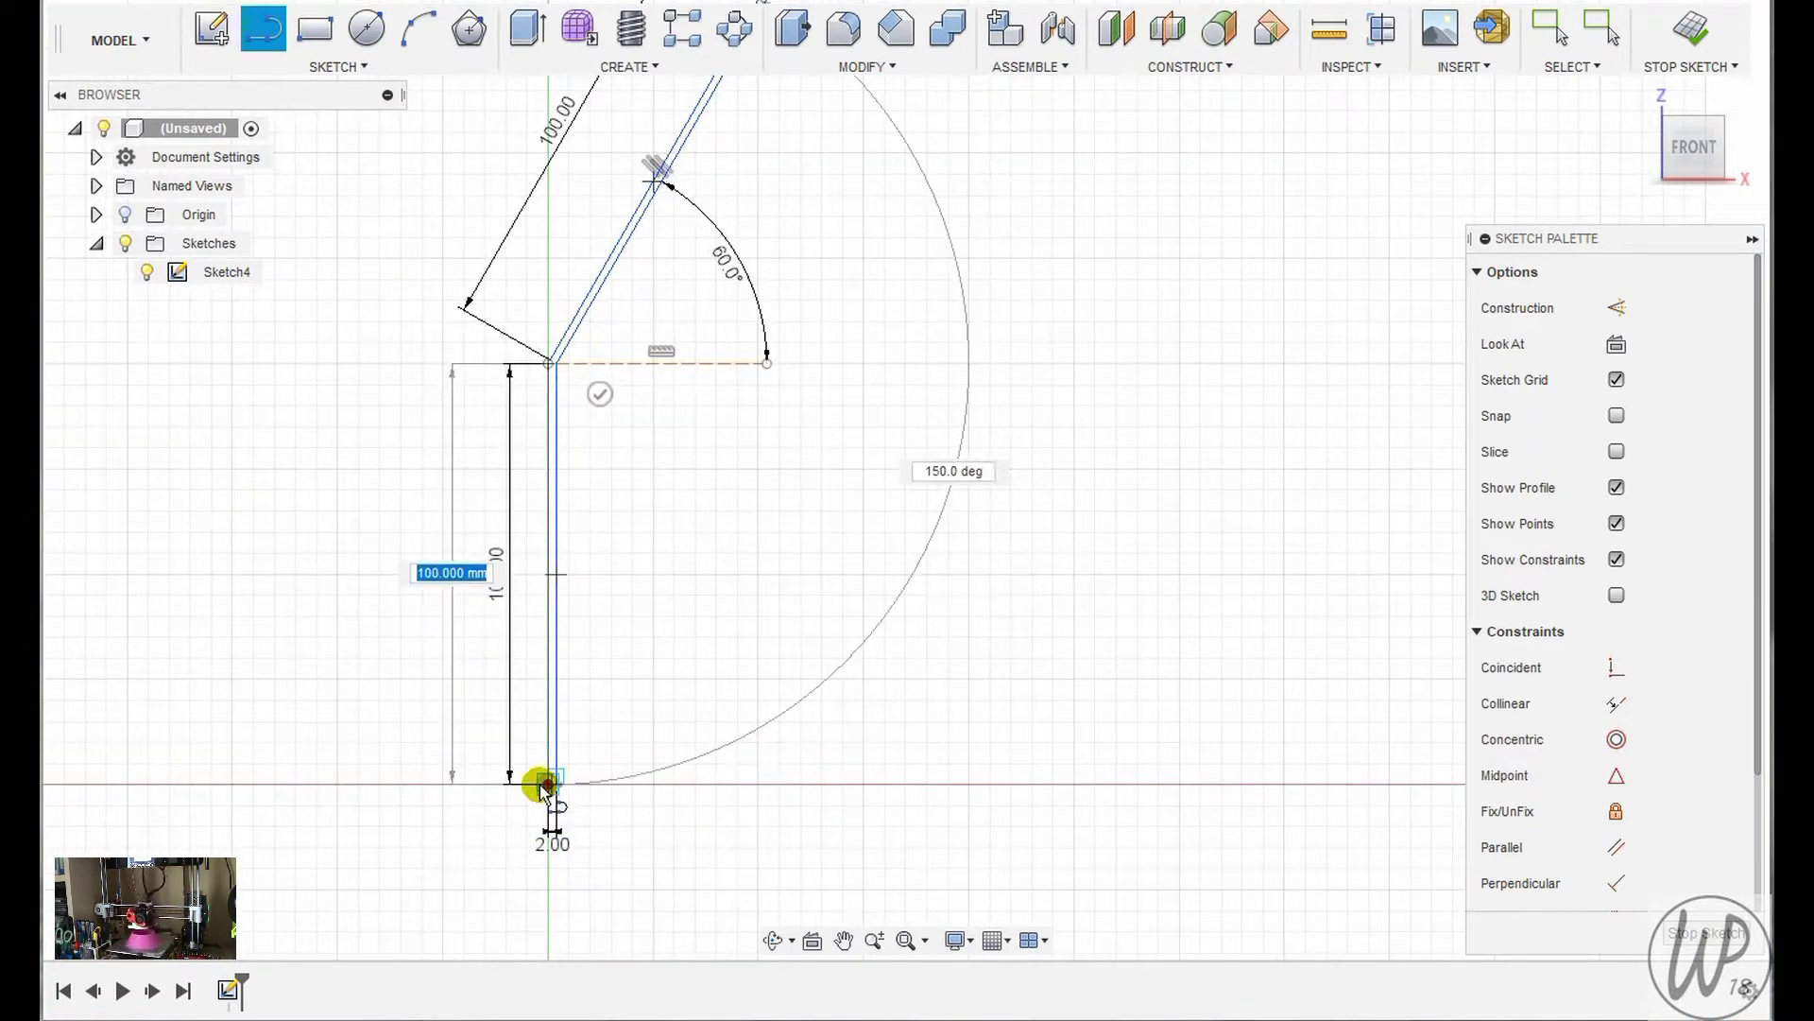
{"action": "scroll", "coordinate": [547, 790], "scroll_direction": "up", "scroll_amount": 3}
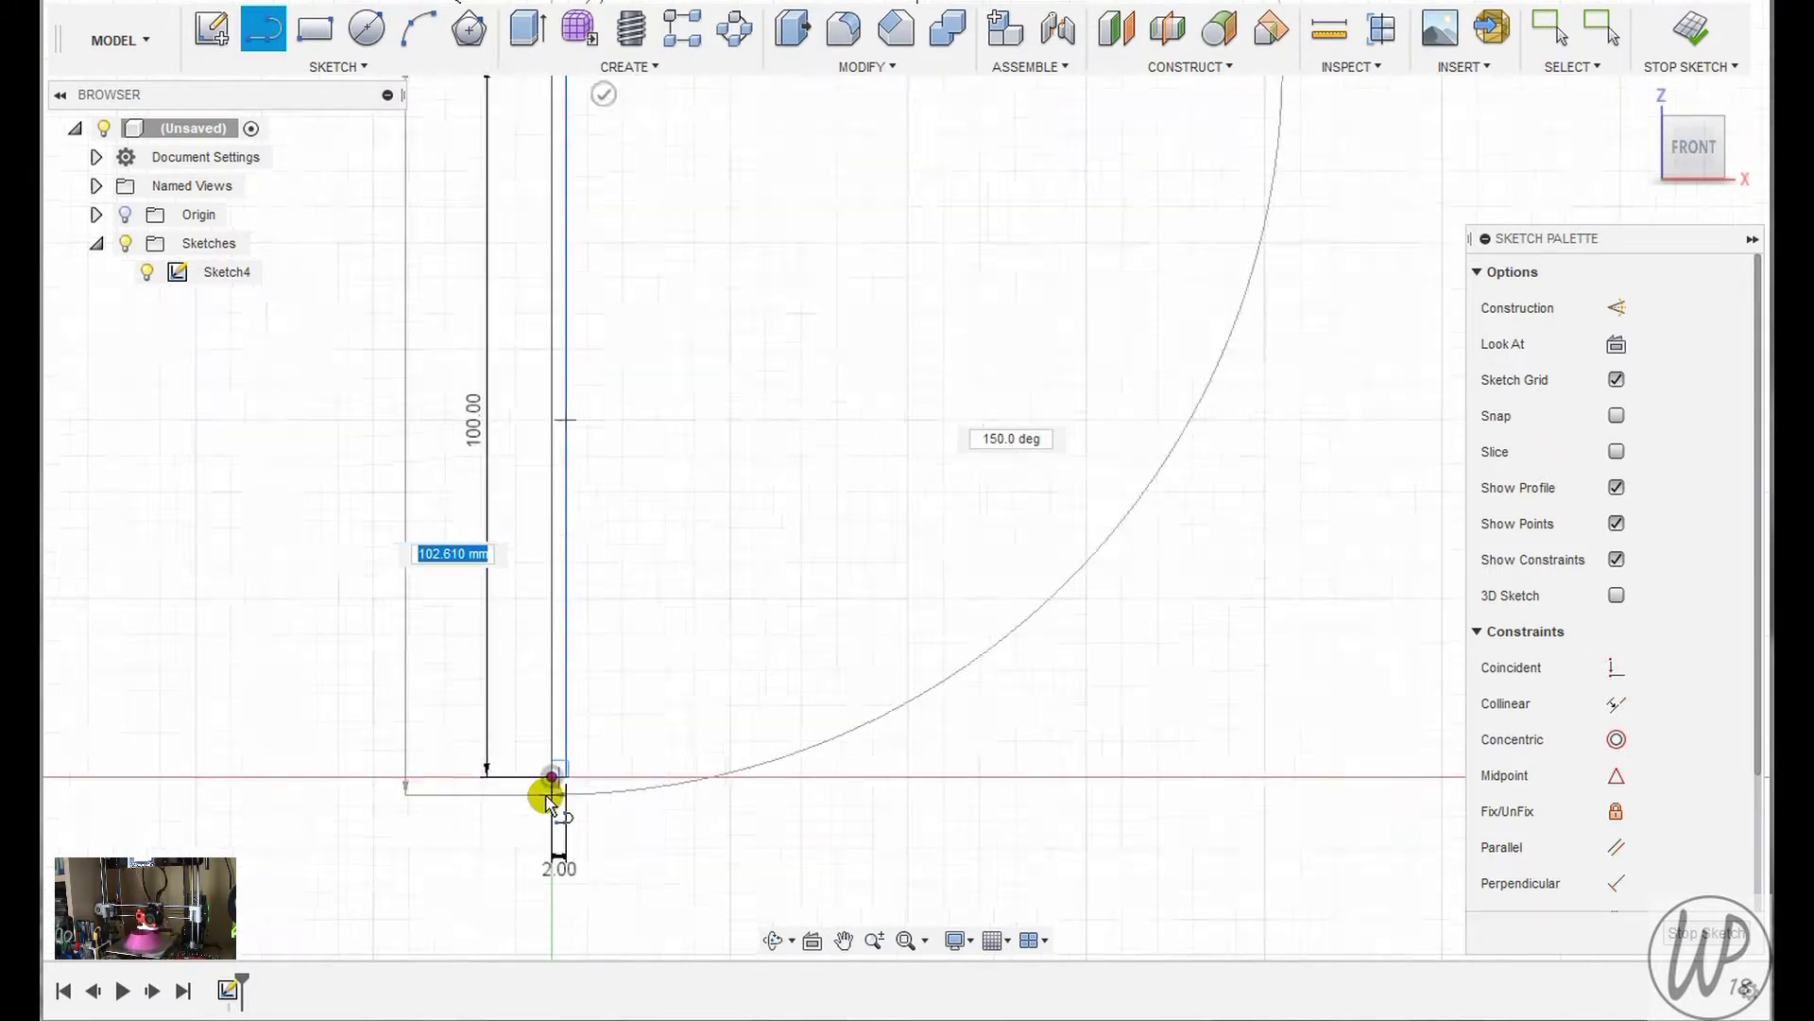
{"action": "scroll", "coordinate": [547, 799], "scroll_direction": "up", "scroll_amount": 3}
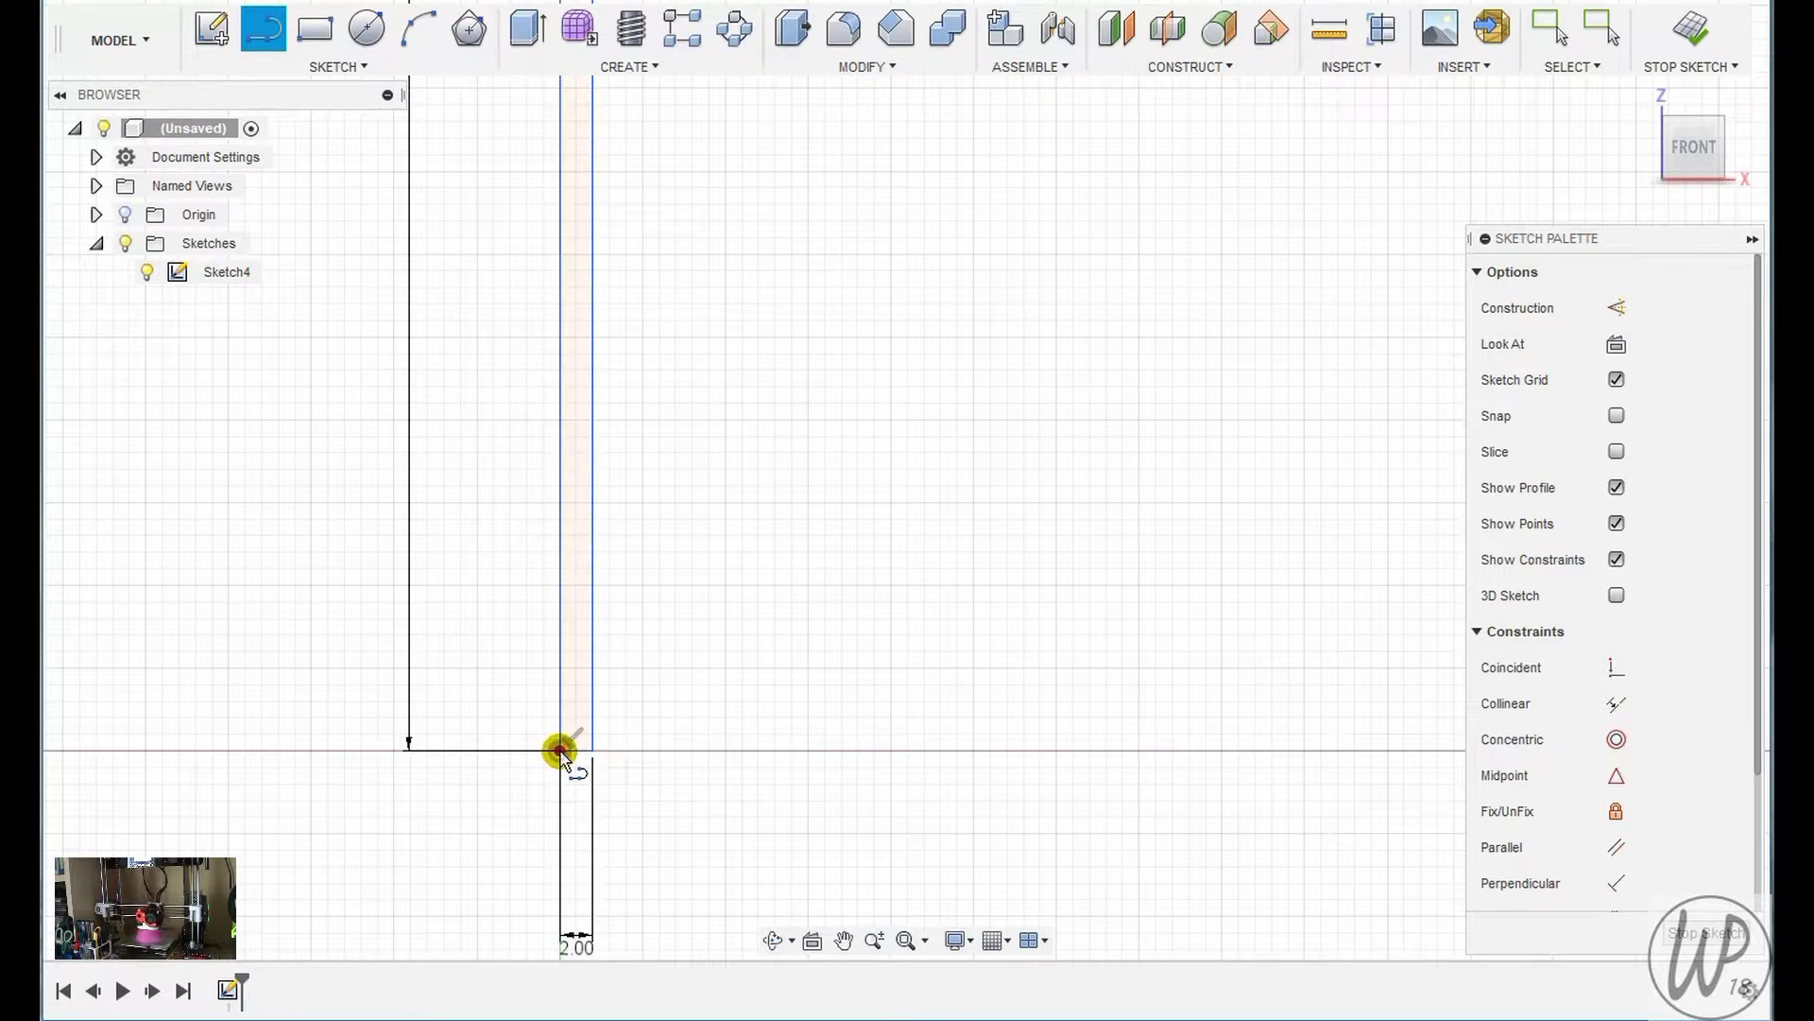
{"action": "left_click", "coordinate": [561, 752]}
{"action": "scroll", "coordinate": [565, 765], "scroll_direction": "down", "scroll_amount": 5}
{"action": "scroll", "coordinate": [570, 802], "scroll_direction": "down", "scroll_amount": 3}
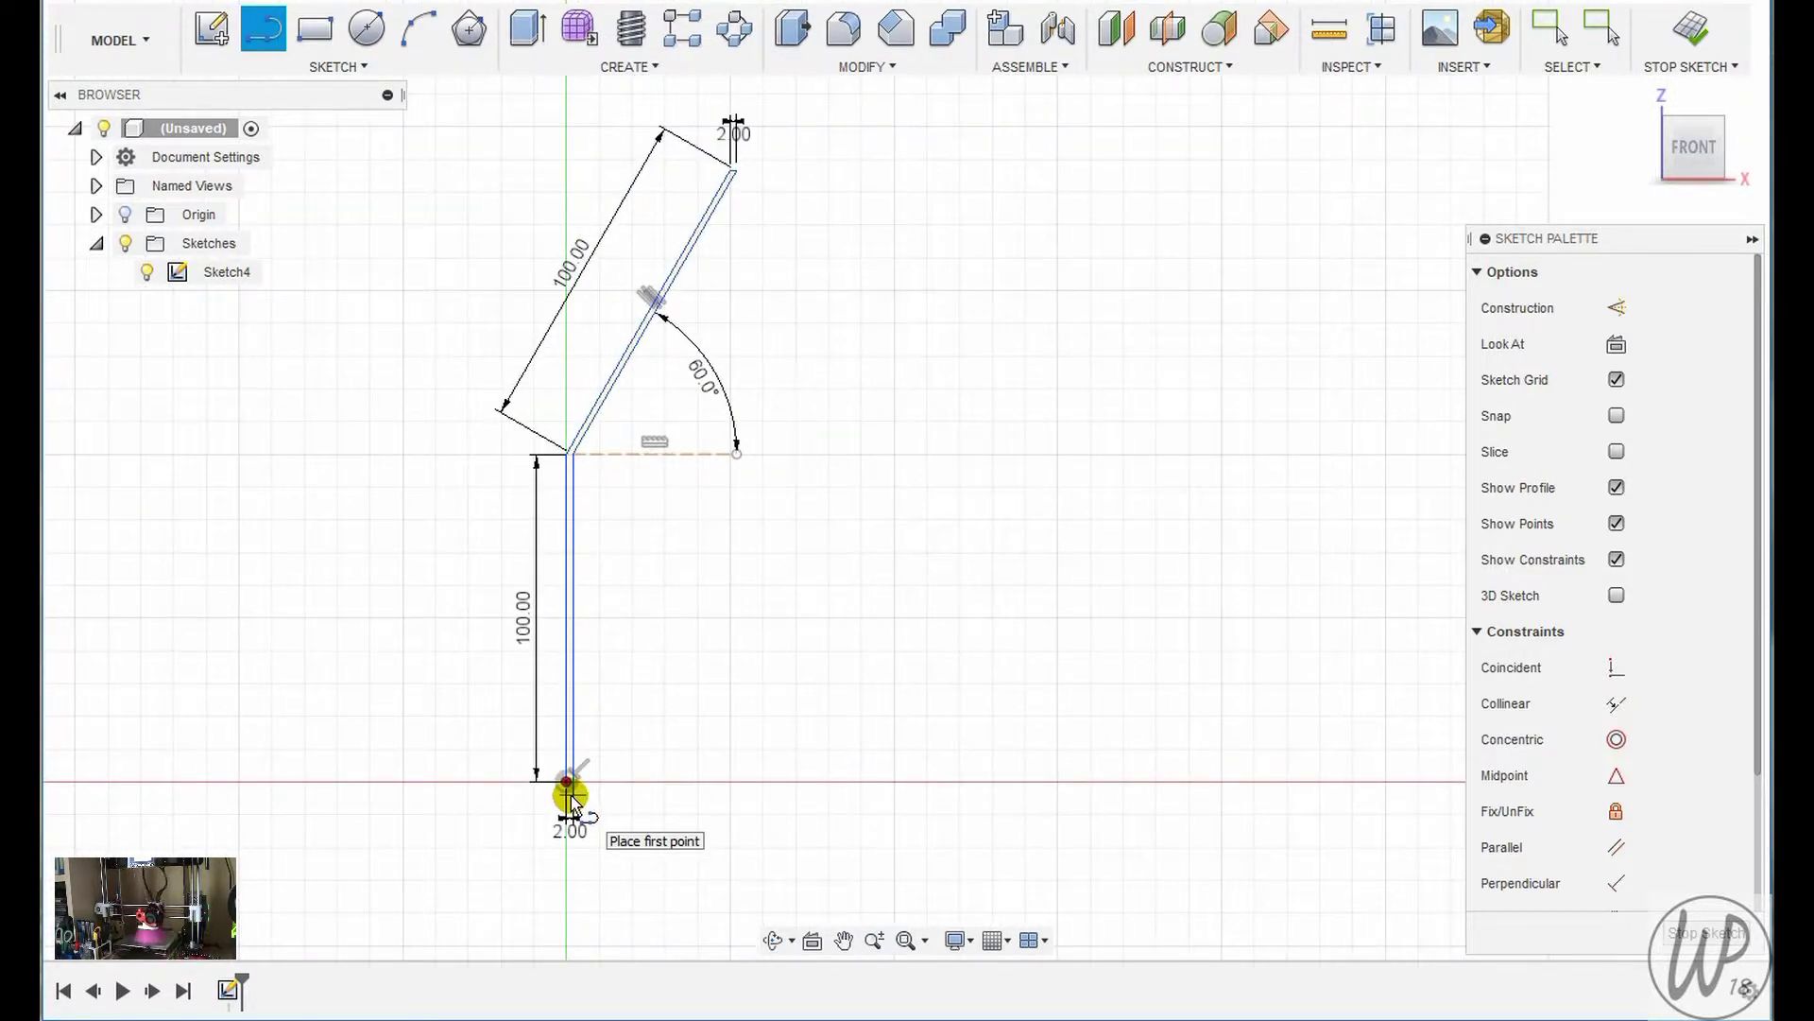
{"action": "scroll", "coordinate": [660, 810], "scroll_direction": "down", "scroll_amount": 1}
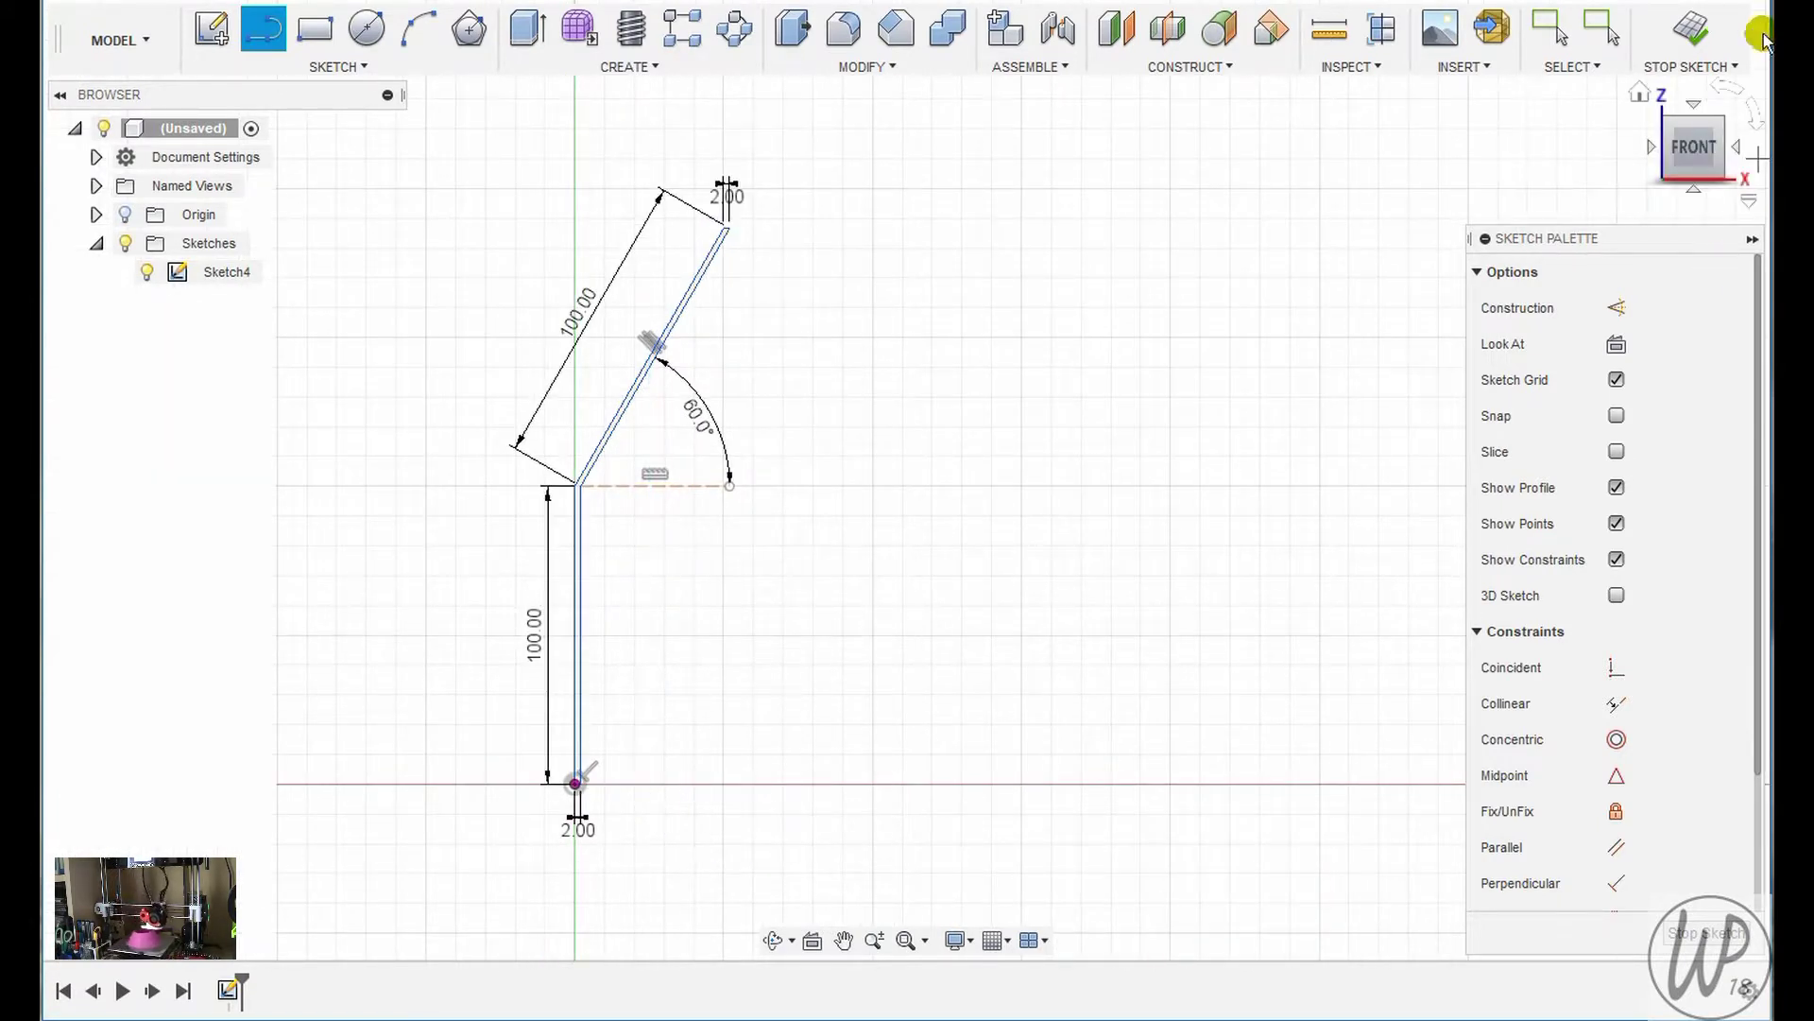
{"action": "left_click", "coordinate": [1692, 30]}
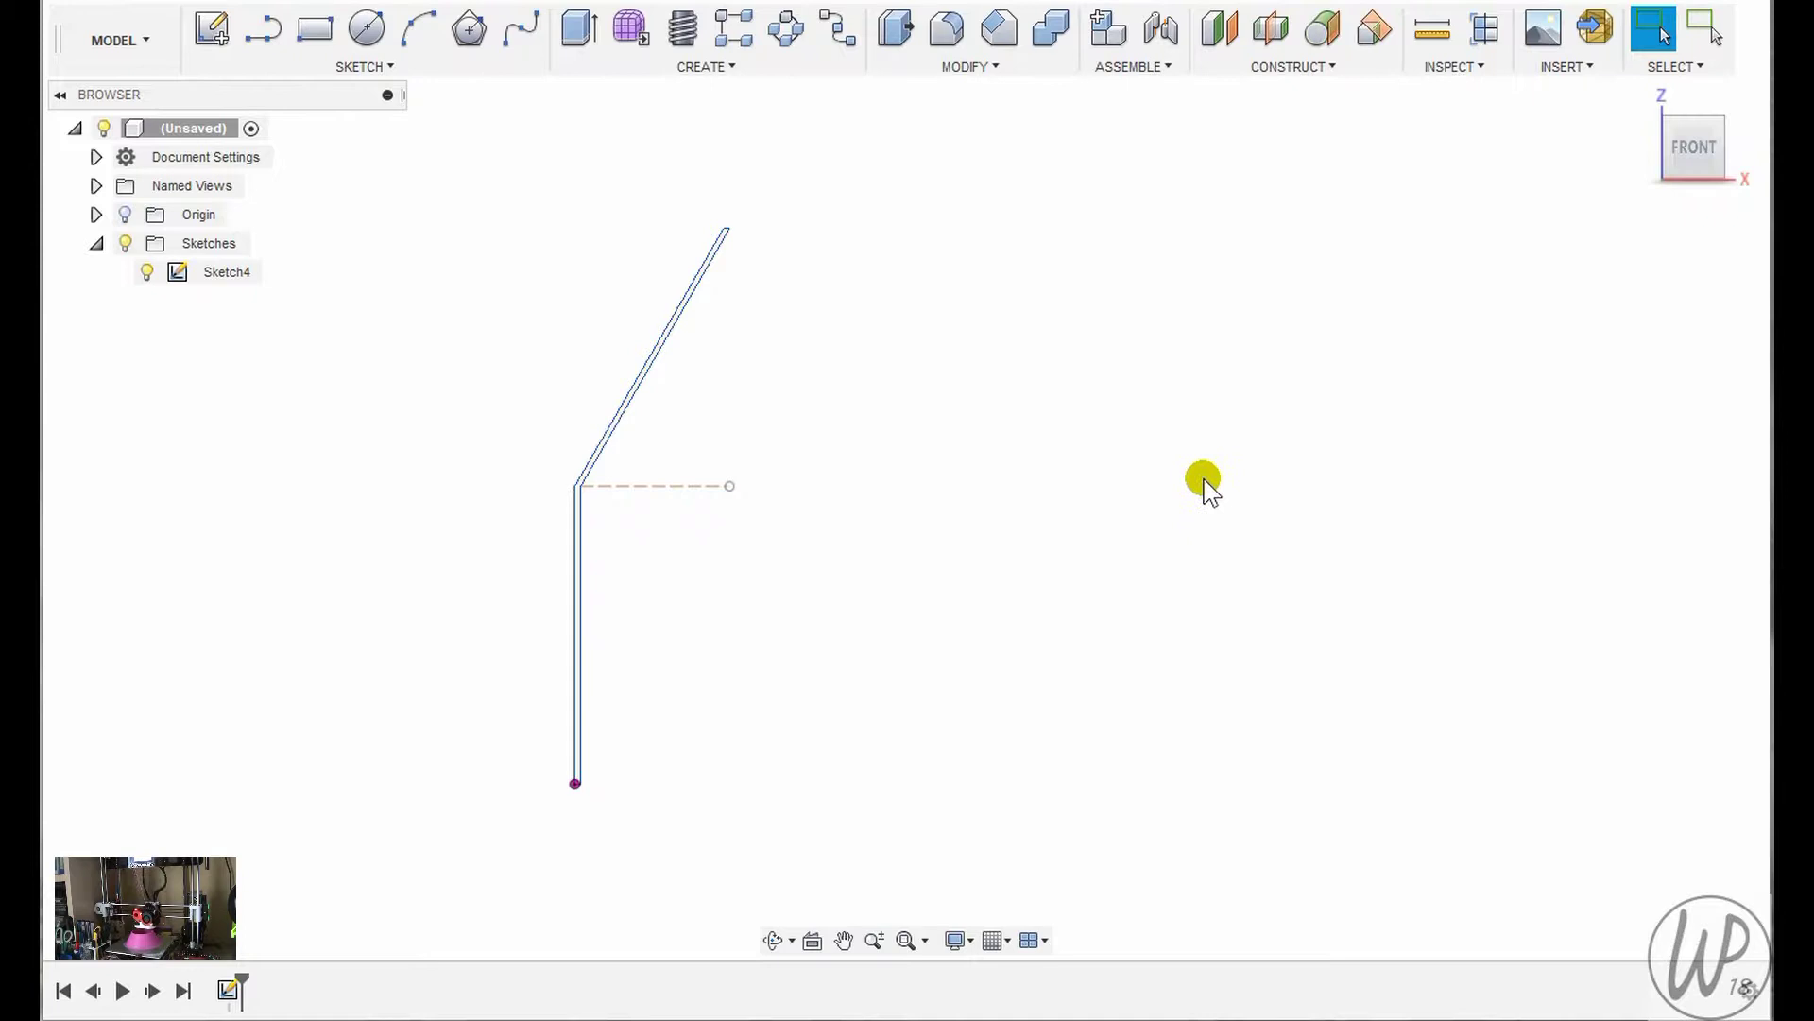
{"action": "left_click", "coordinate": [723, 70]}
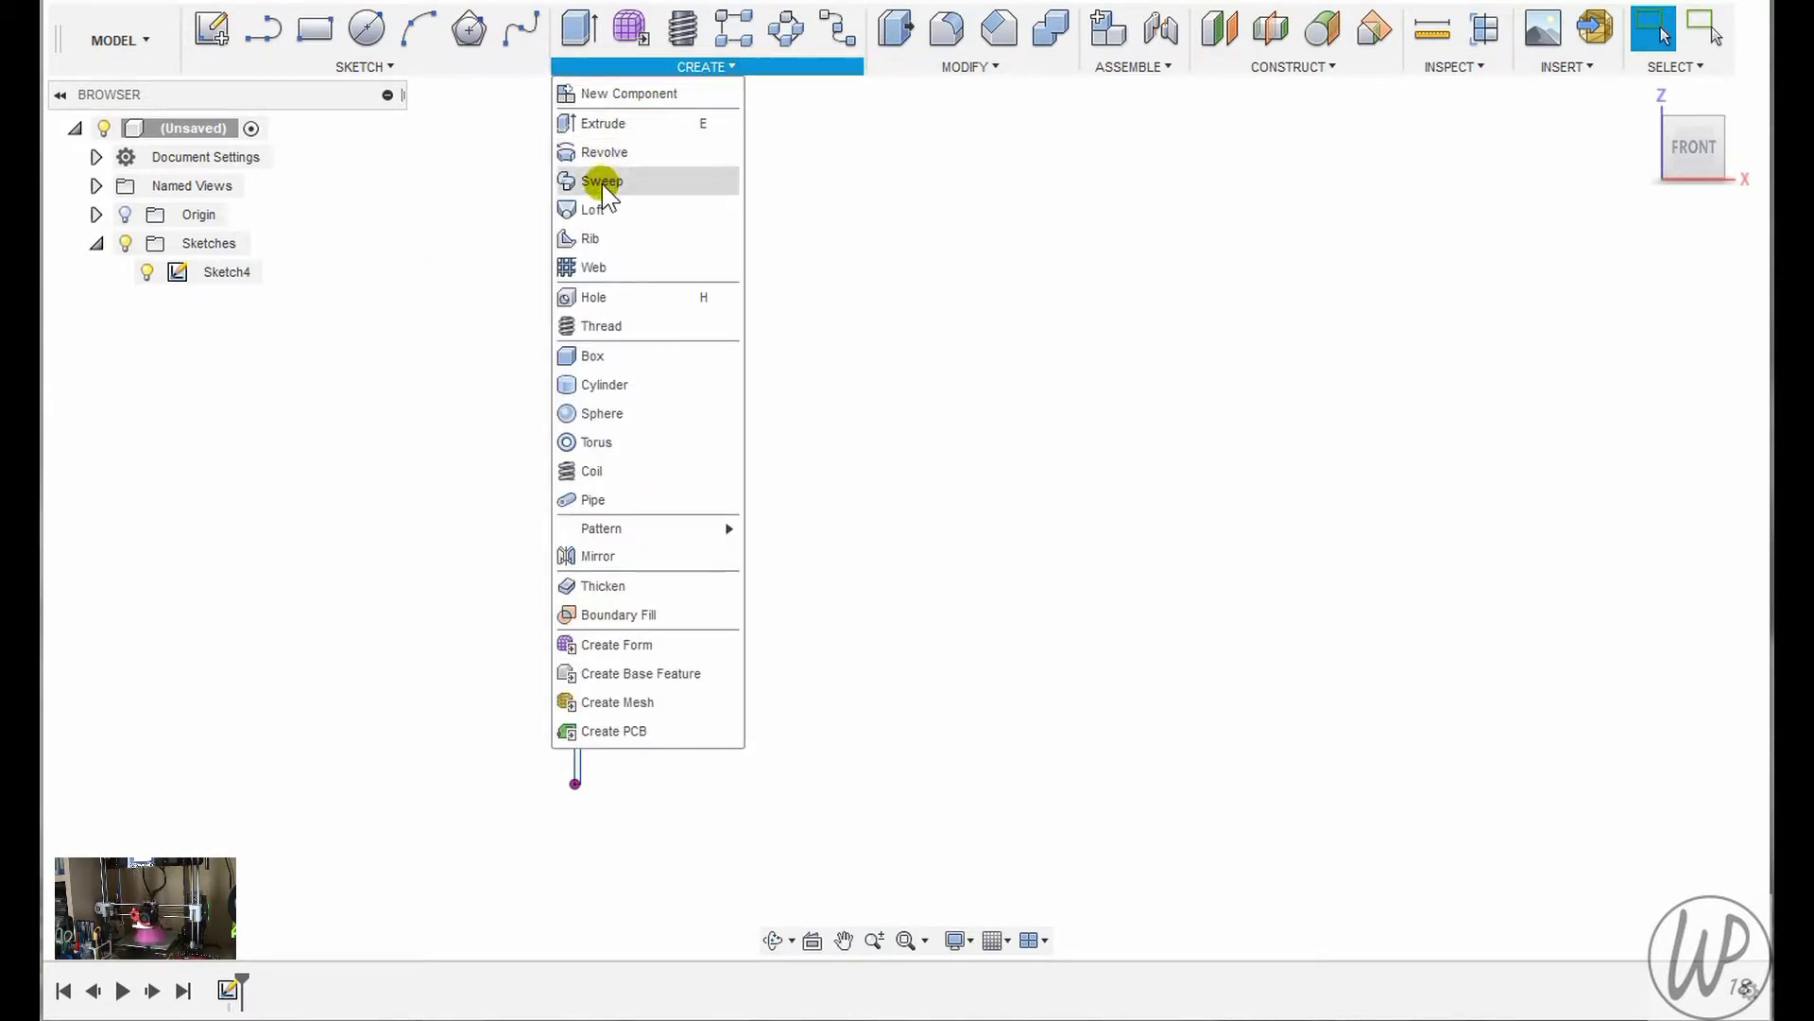
{"action": "left_click", "coordinate": [596, 152]}
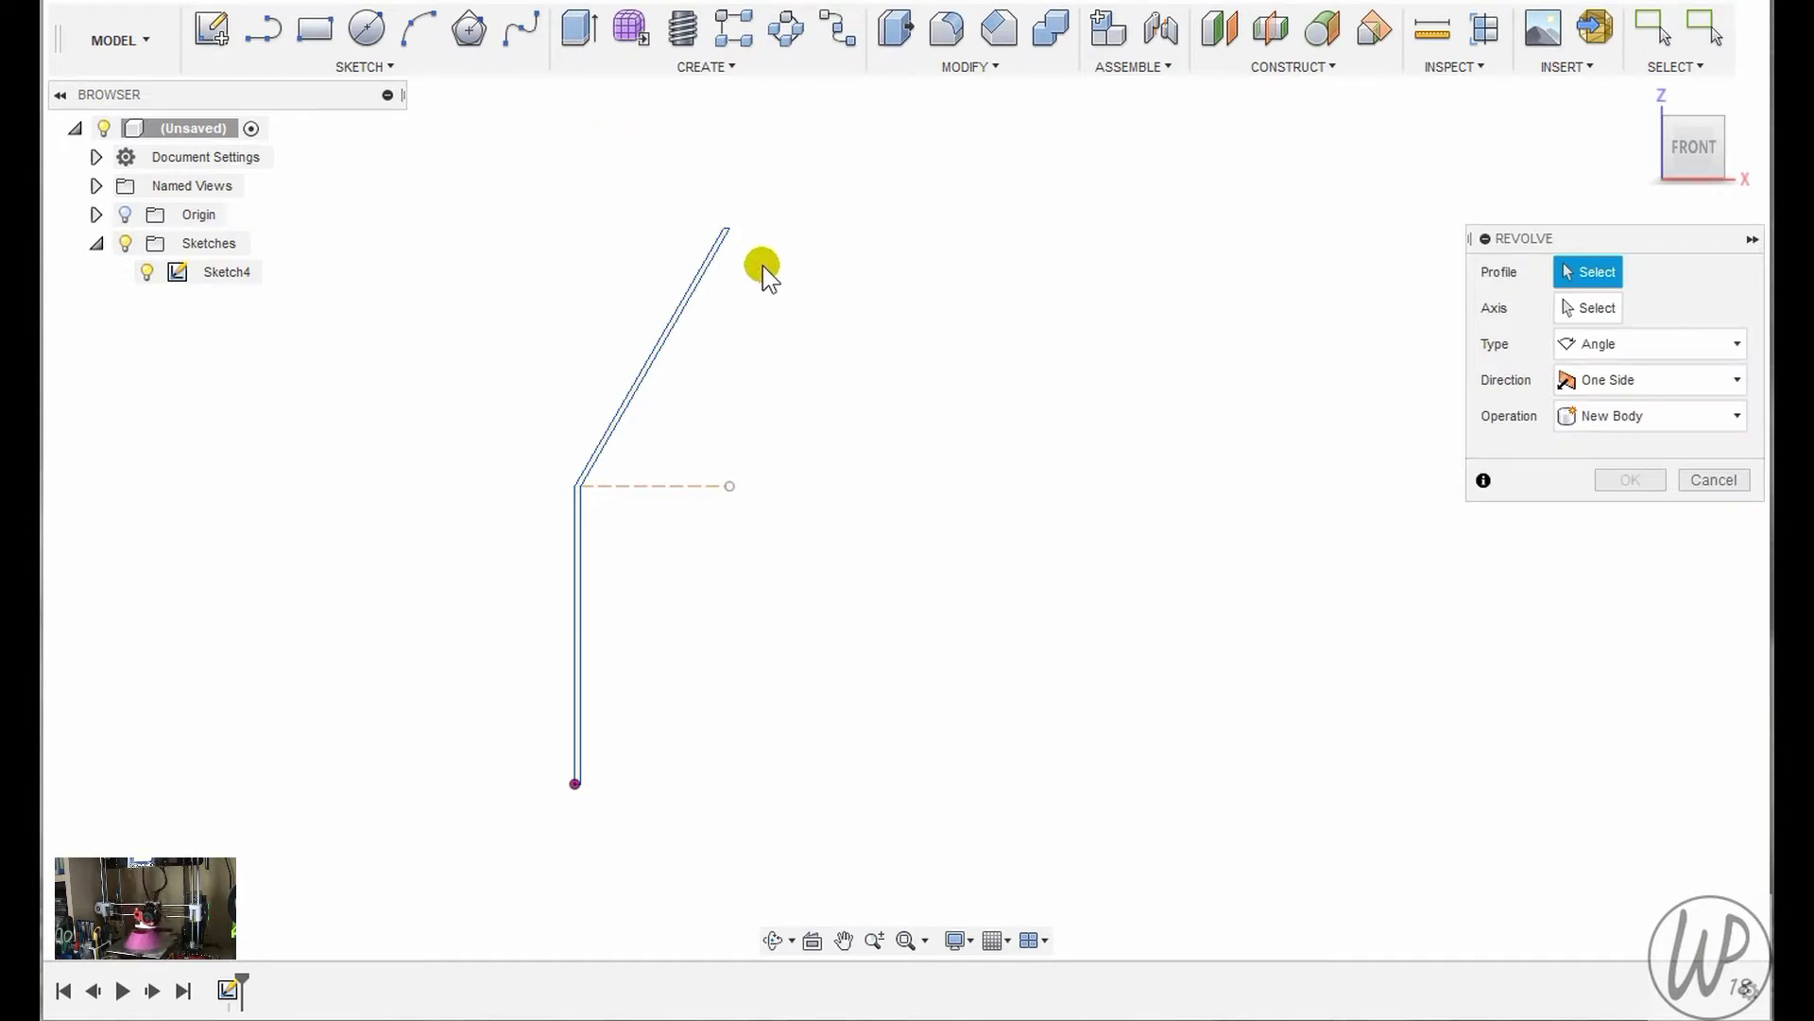
{"action": "left_click", "coordinate": [718, 257]}
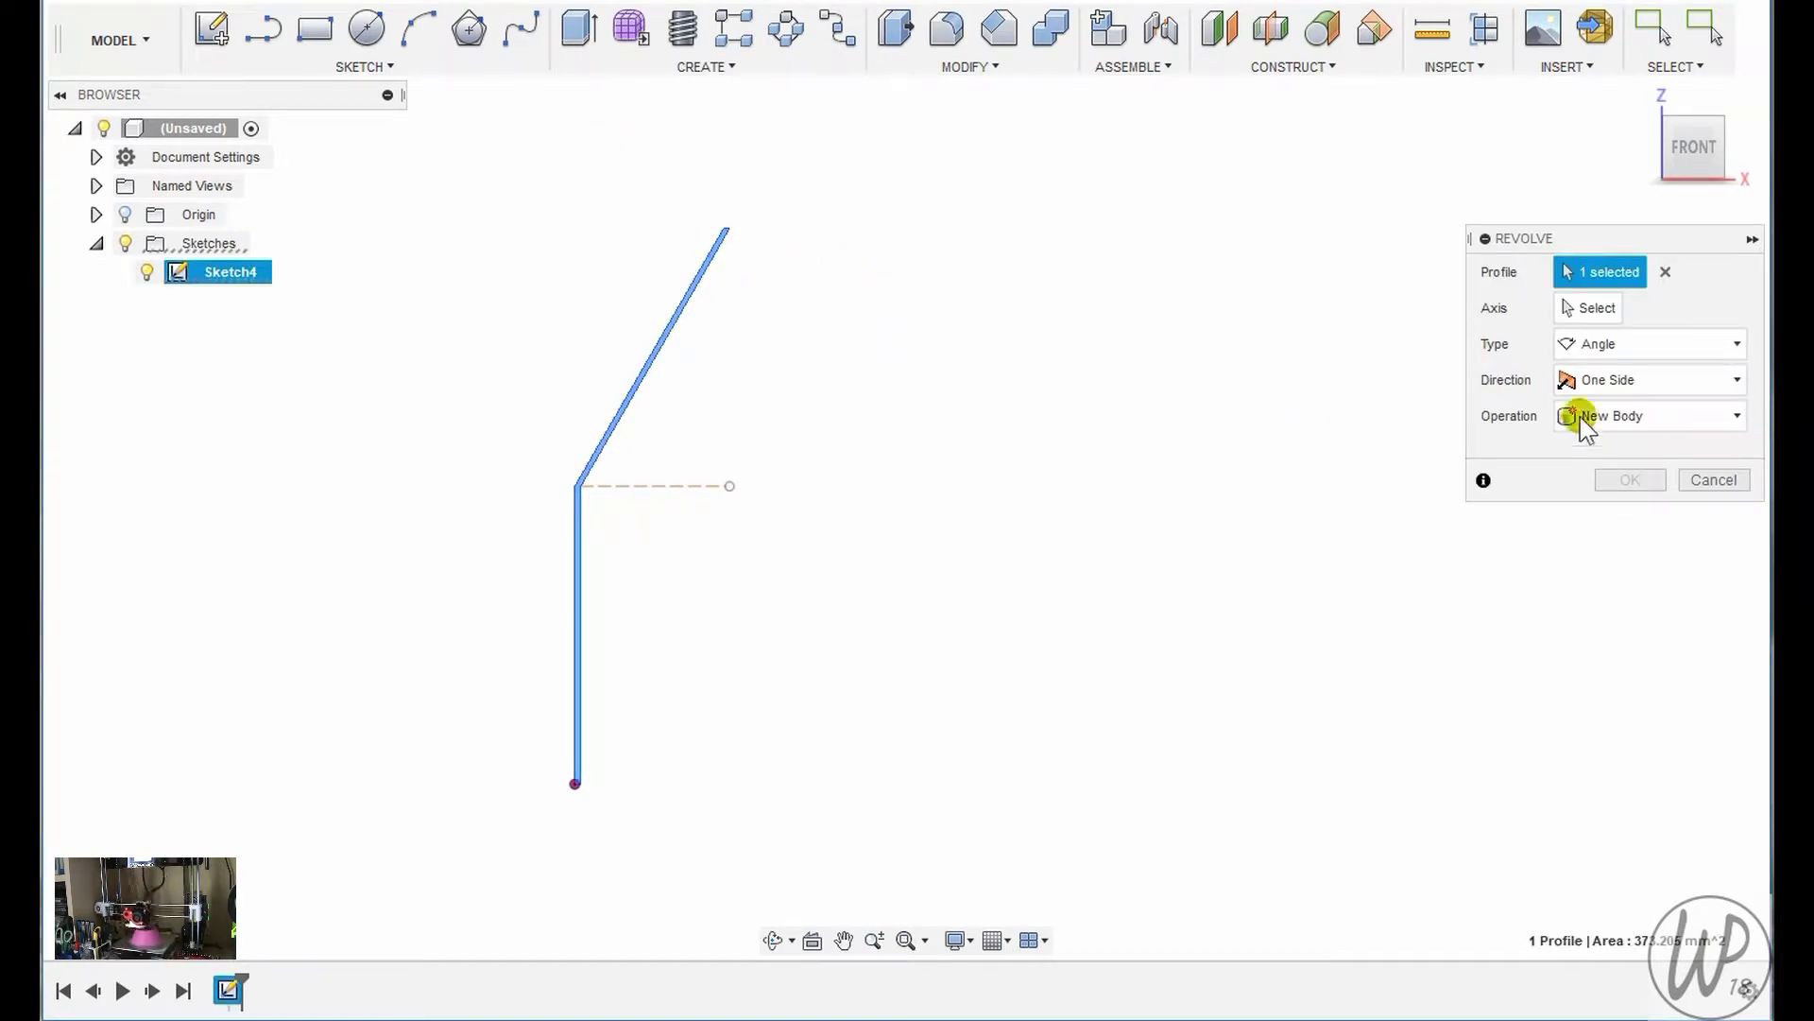
{"action": "left_click", "coordinate": [1562, 310]}
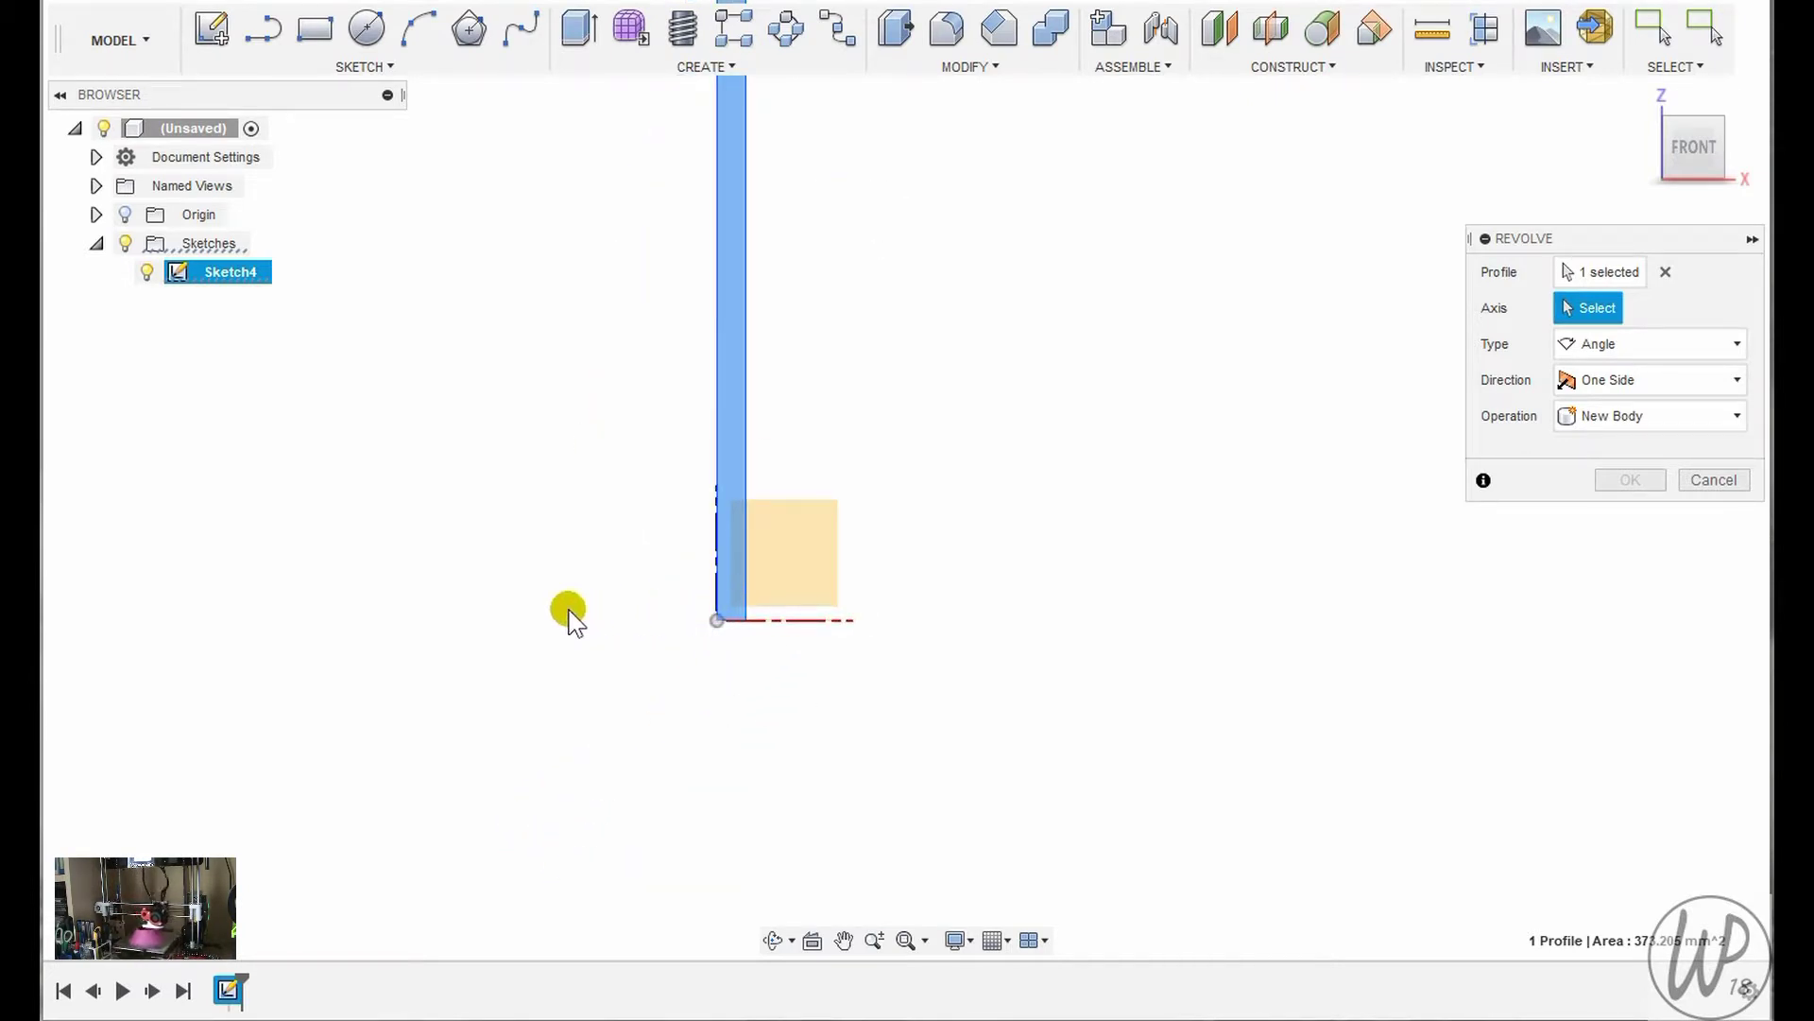
{"action": "left_click", "coordinate": [1715, 481]}
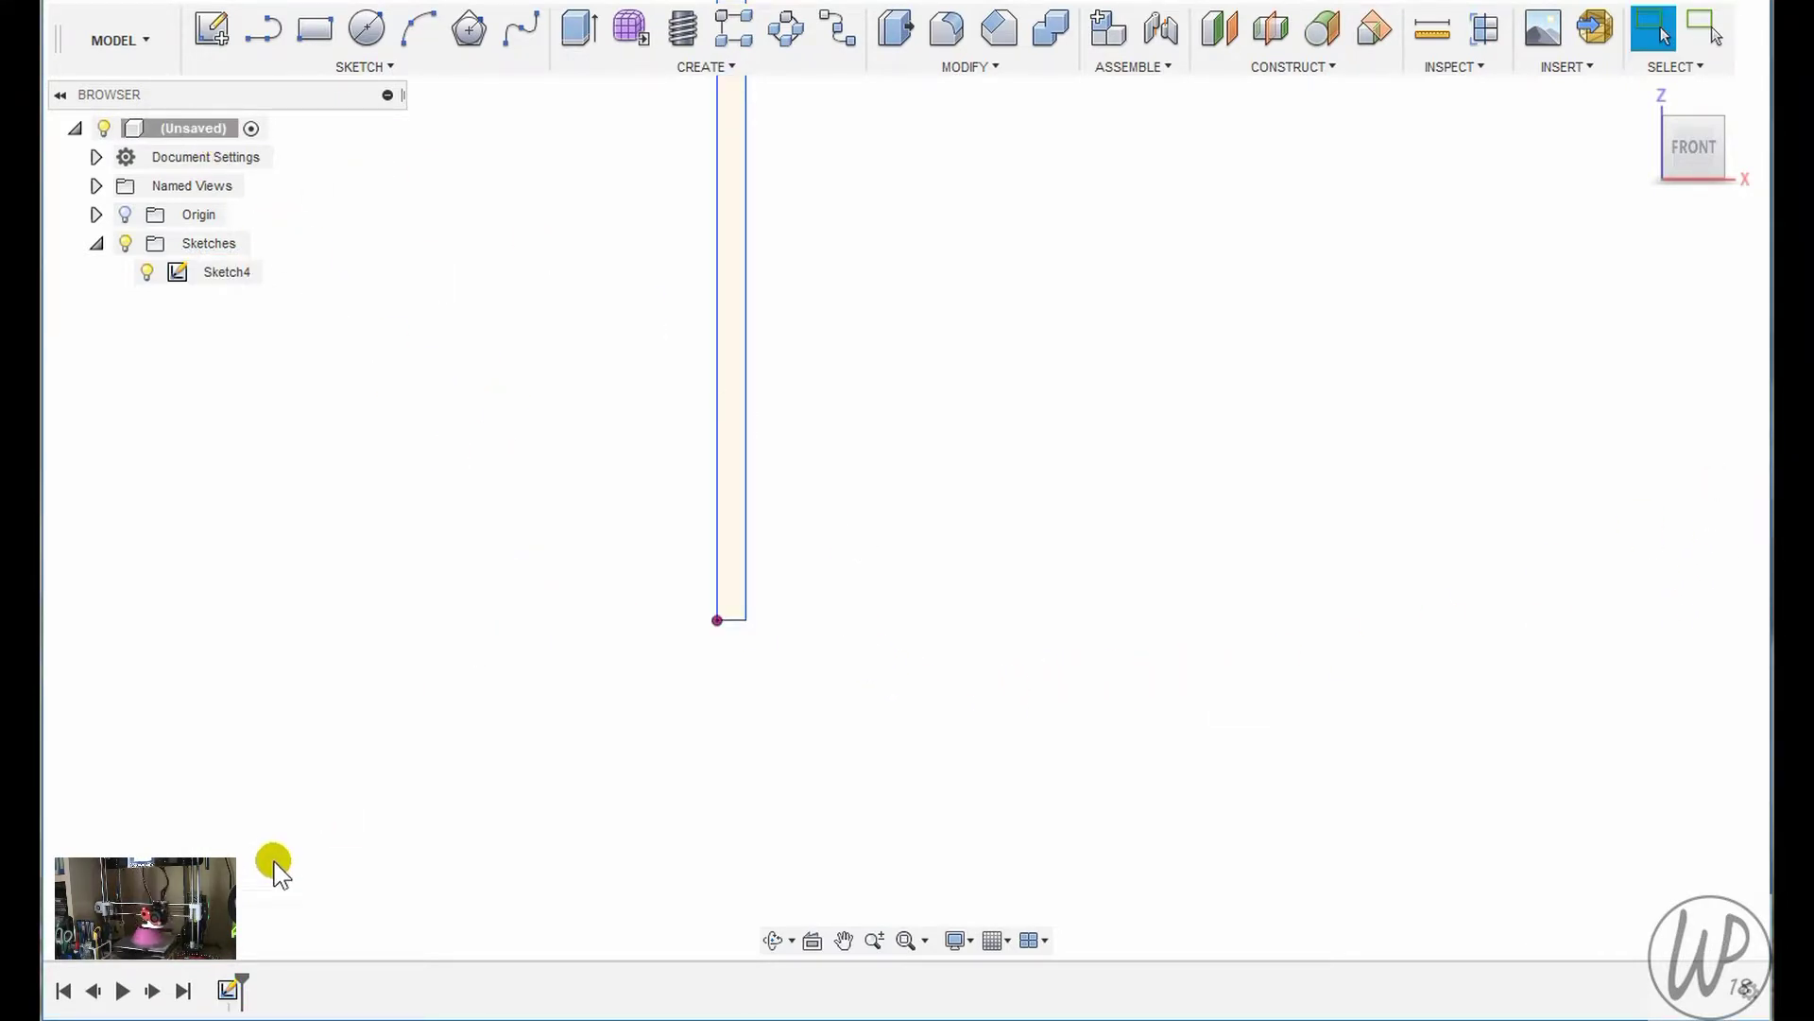
Reopen Sketch4 and draw a vertical construction line left of the wall
{"action": "right_click", "coordinate": [229, 989]}
{"action": "left_click", "coordinate": [285, 745]}
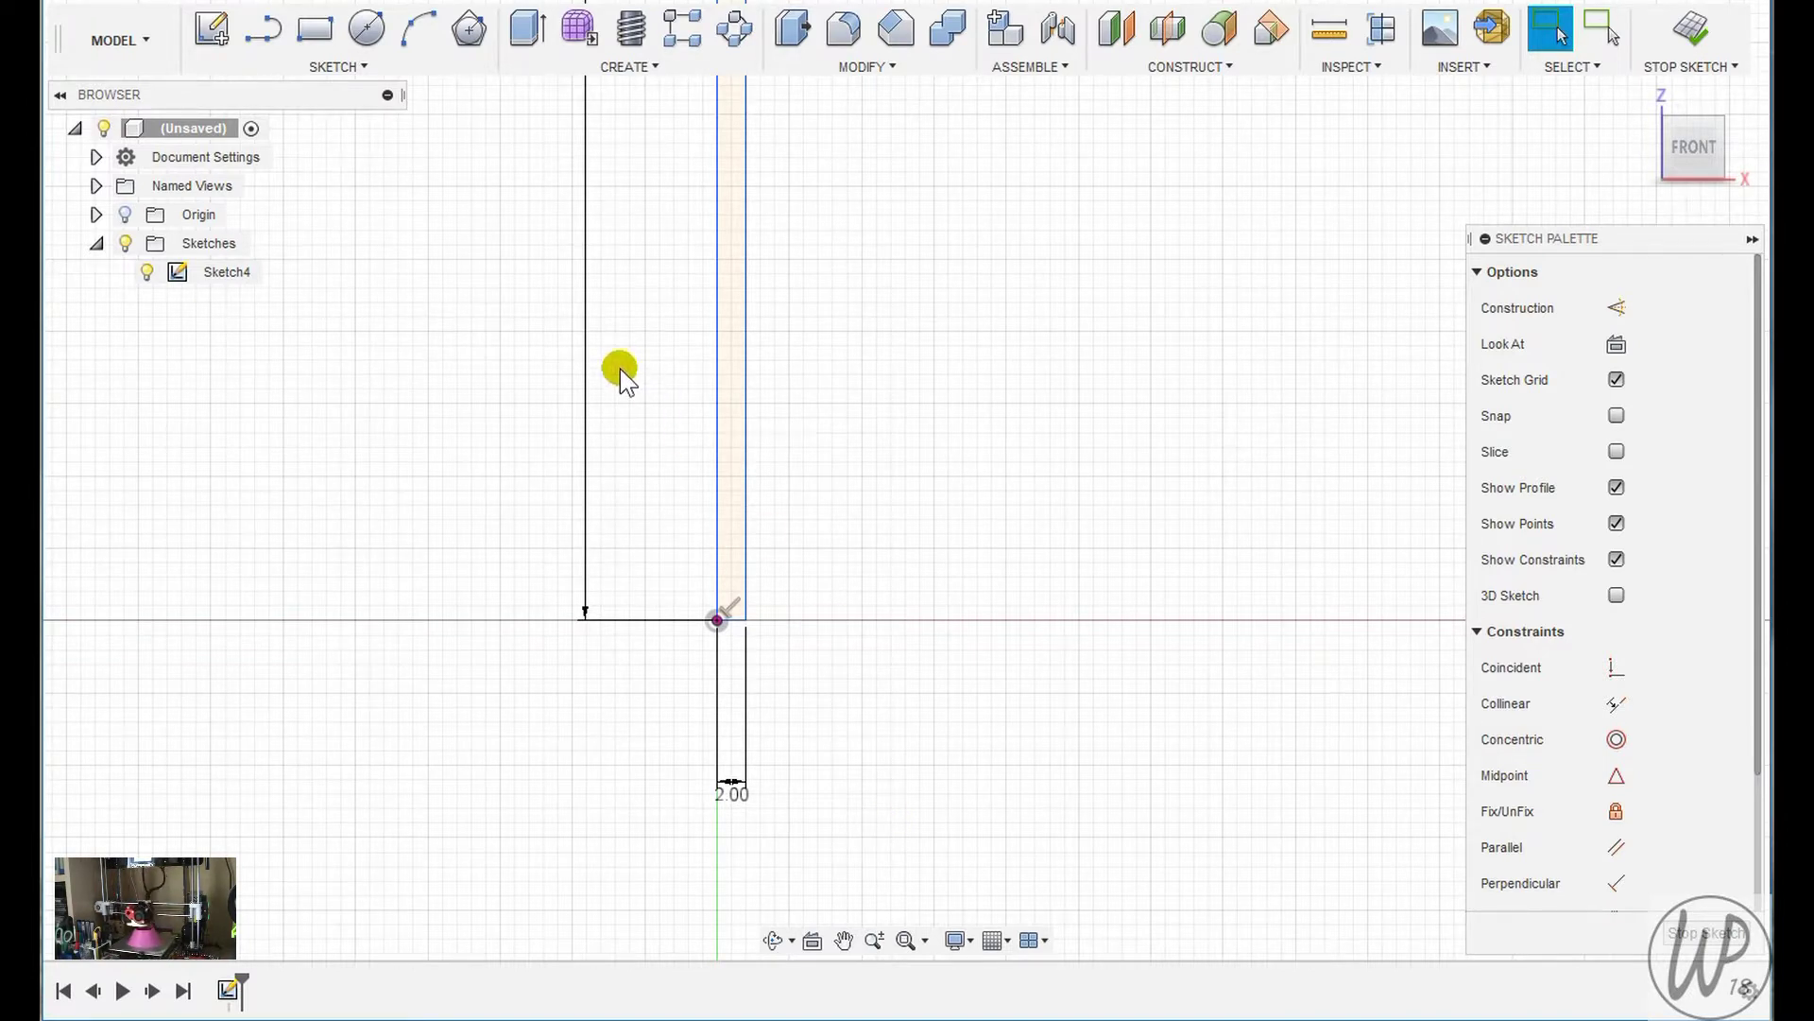
{"action": "key", "text": "l"}
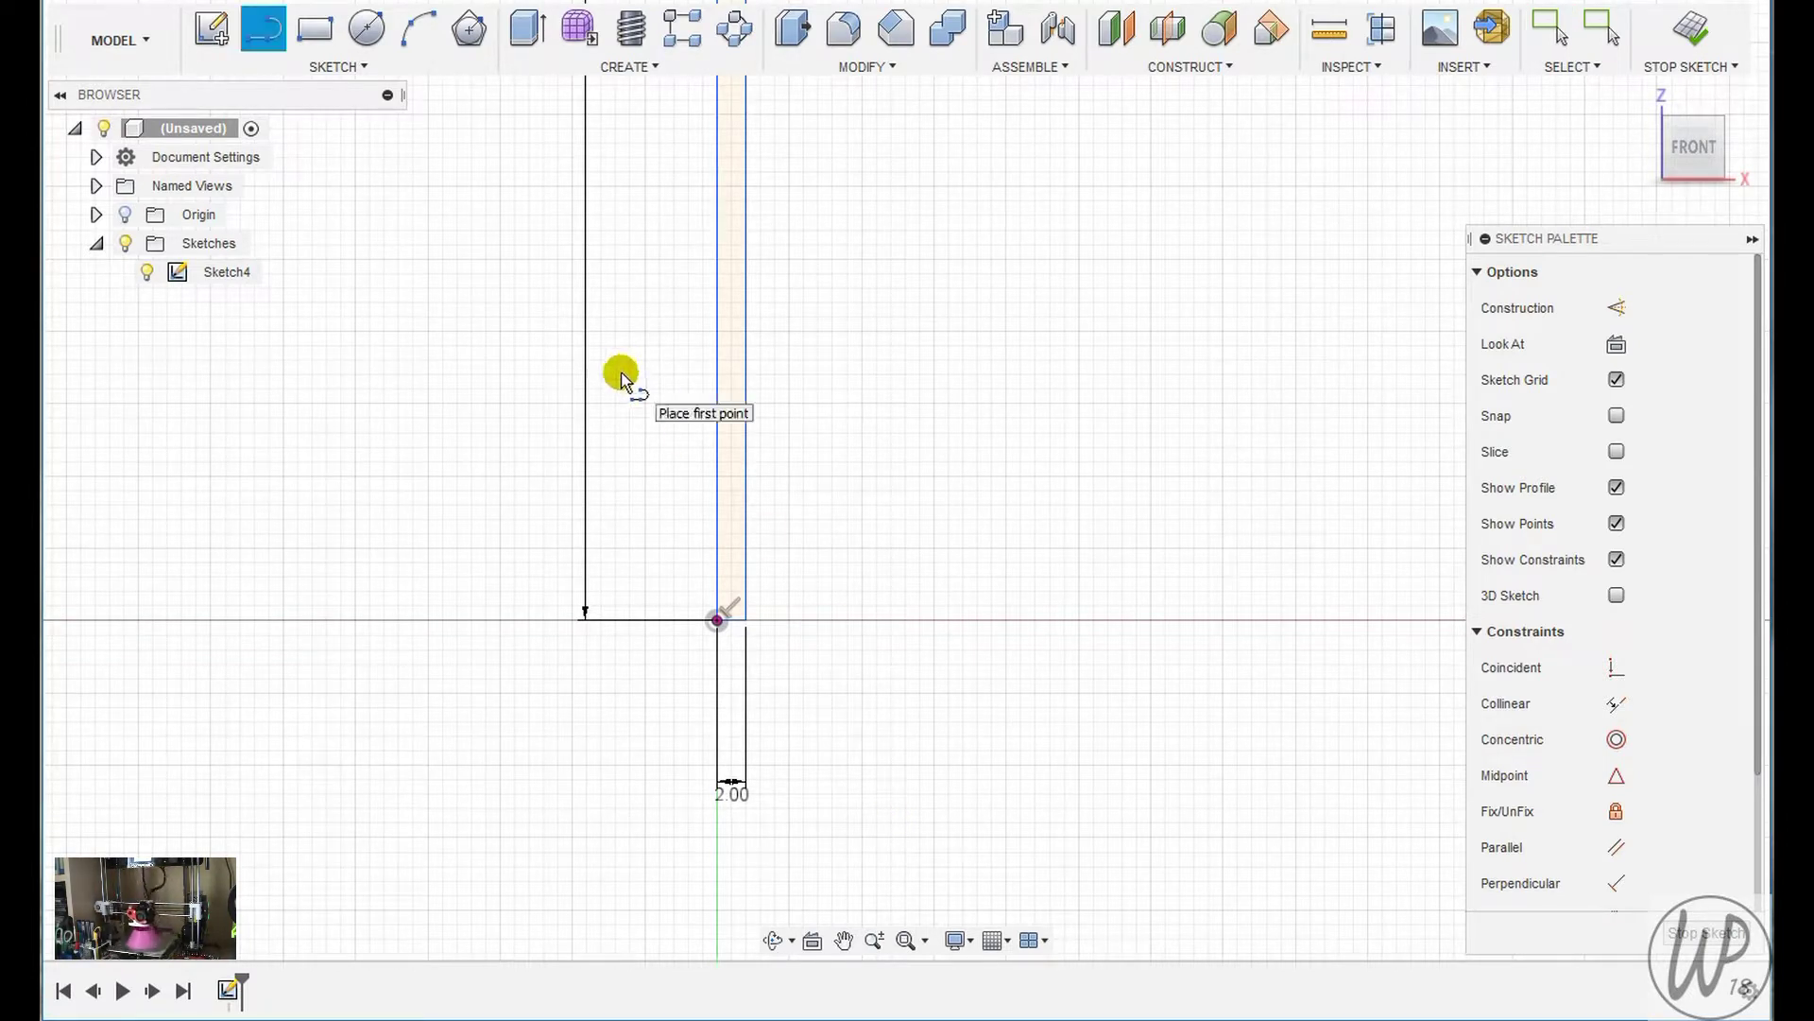
{"action": "left_click", "coordinate": [549, 651]}
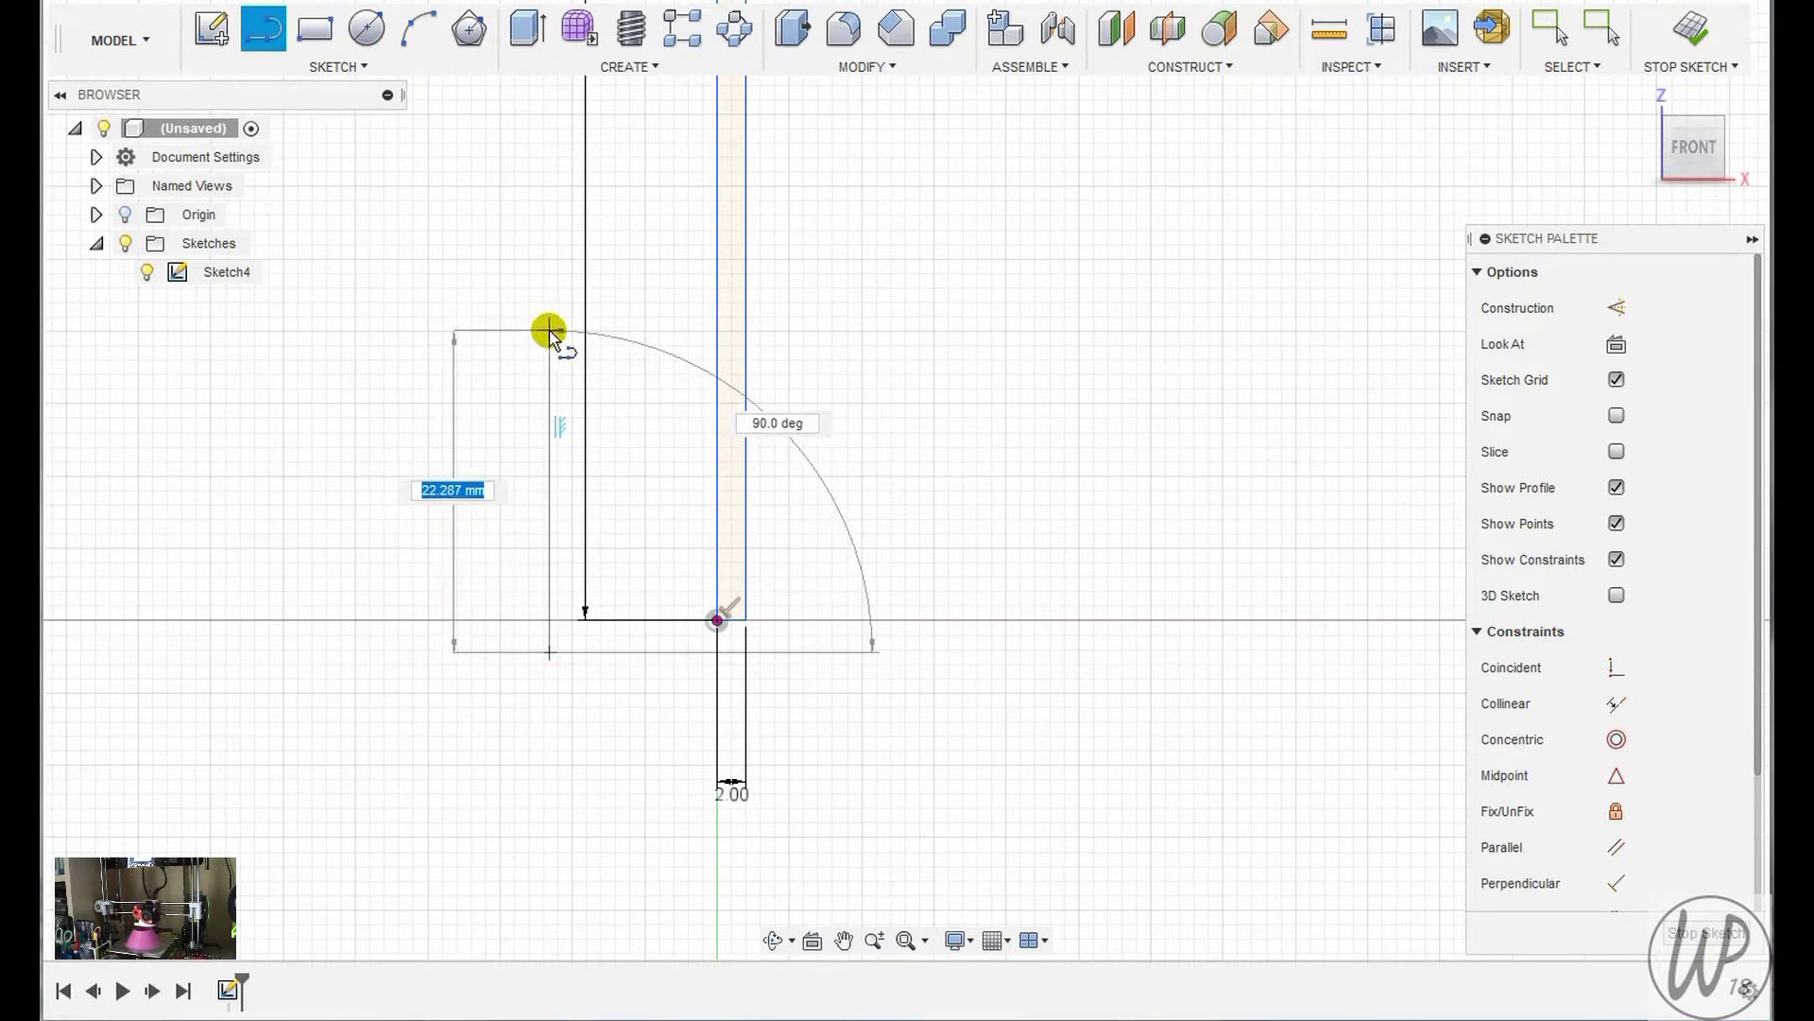
{"action": "left_click", "coordinate": [549, 330]}
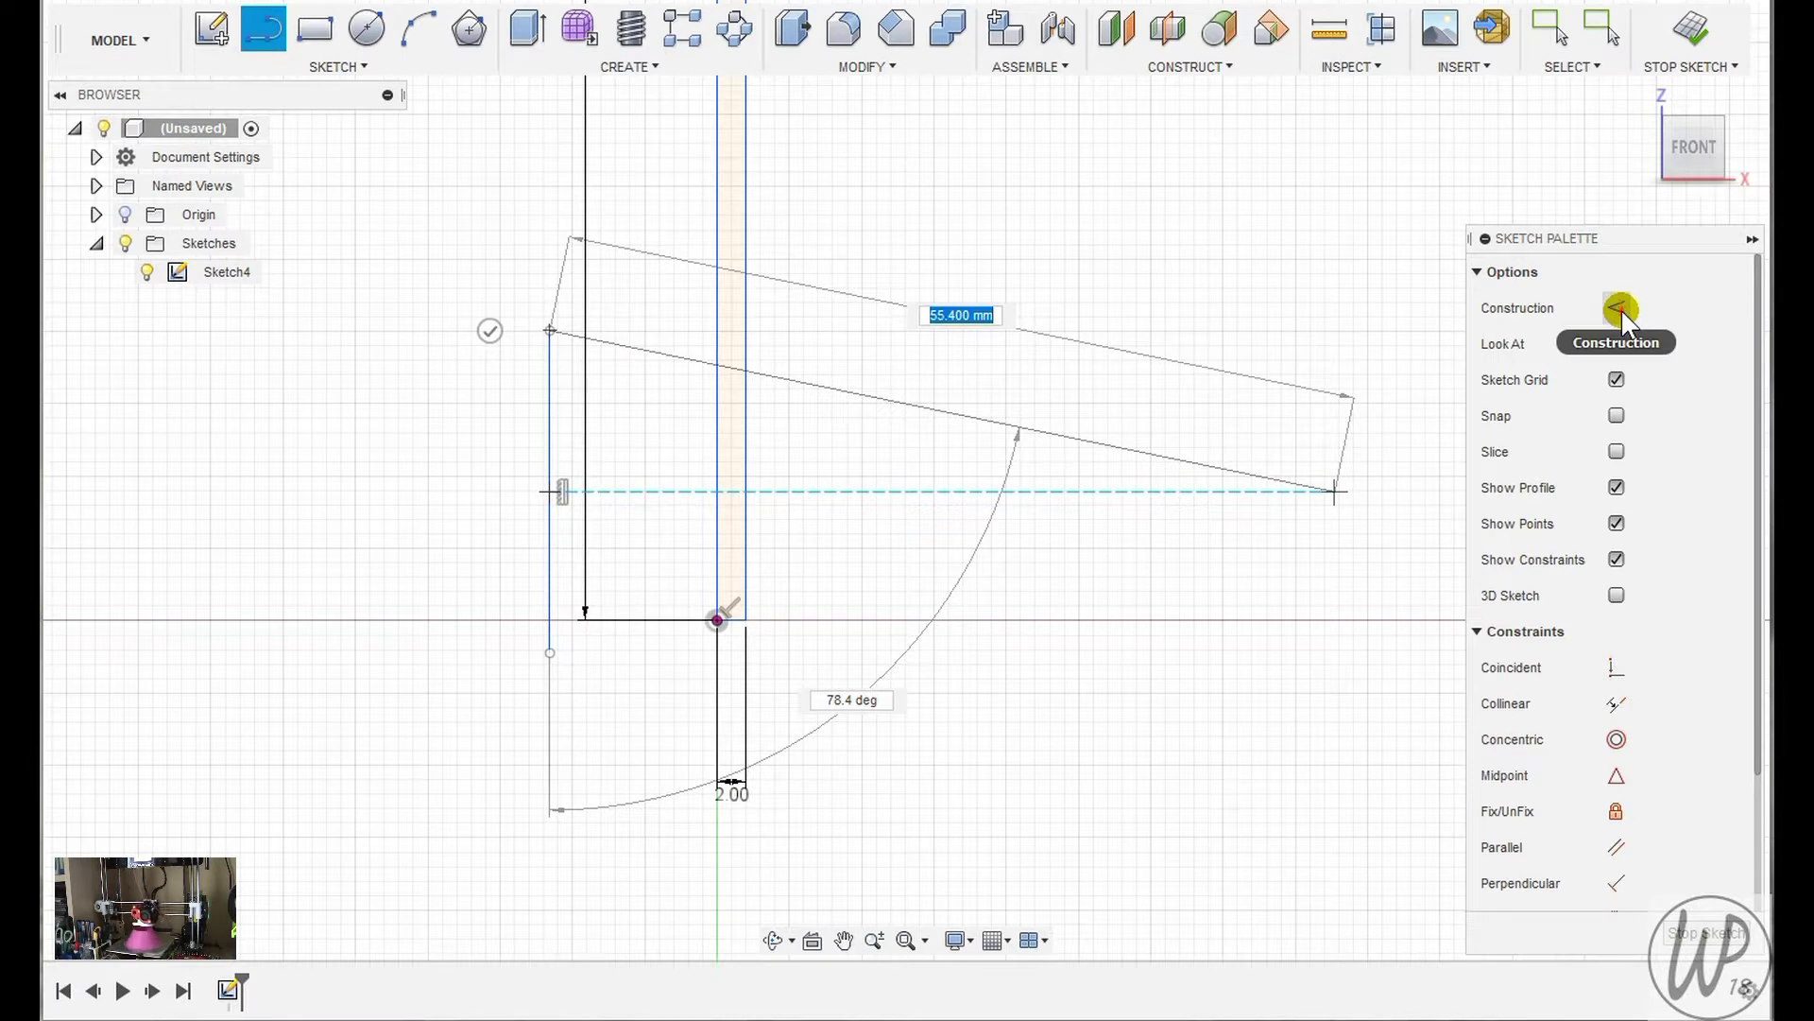
{"action": "left_click", "coordinate": [1619, 309]}
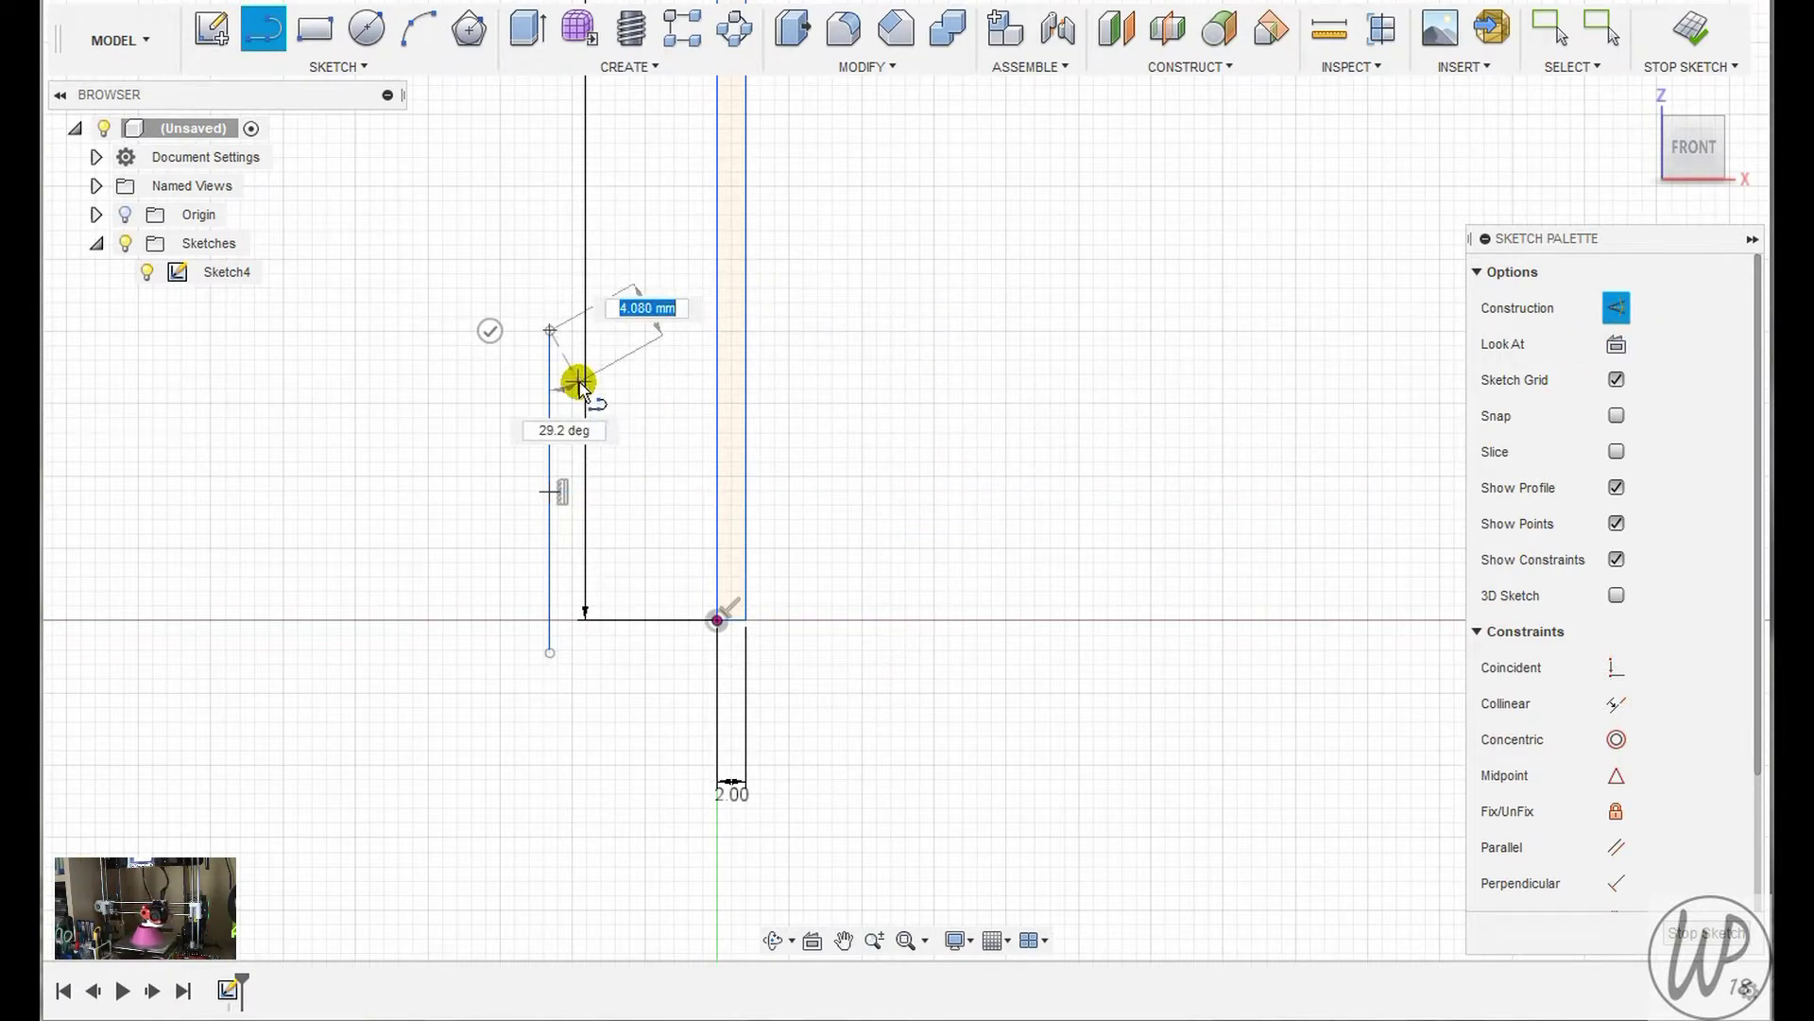
{"action": "key", "text": "Escape"}
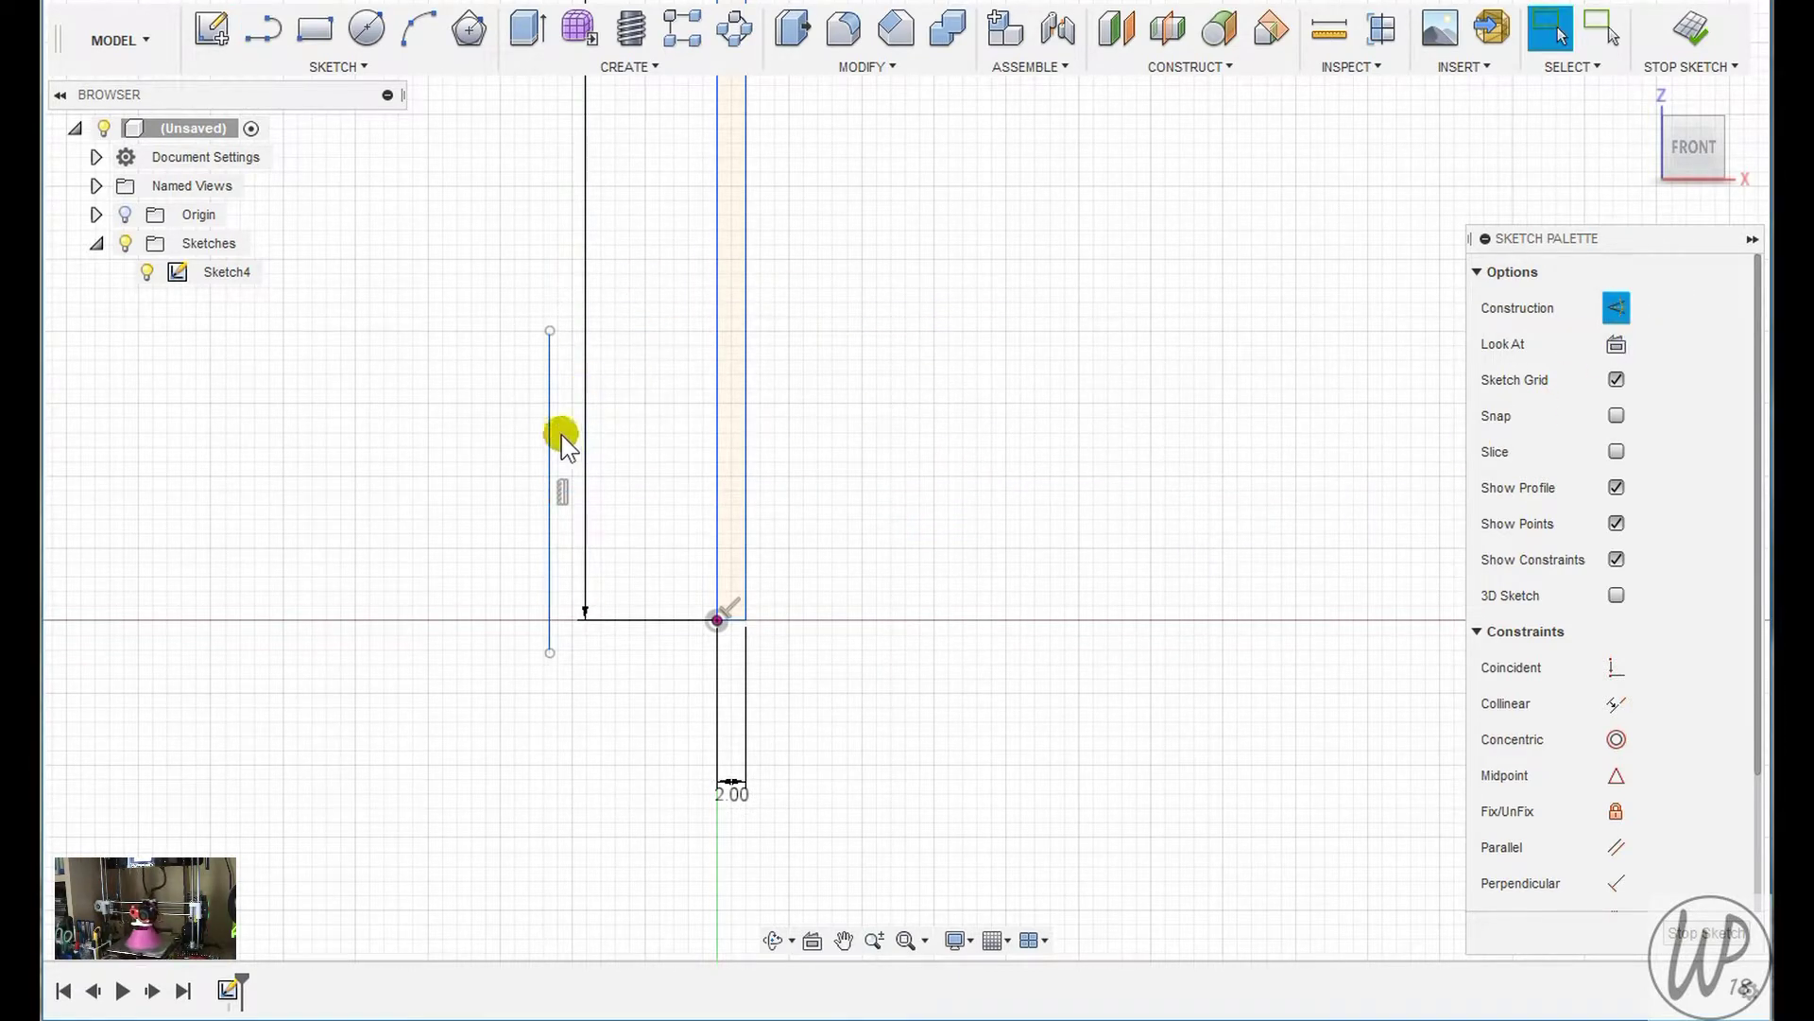
{"action": "left_click", "coordinate": [550, 433]}
{"action": "left_click", "coordinate": [1617, 308]}
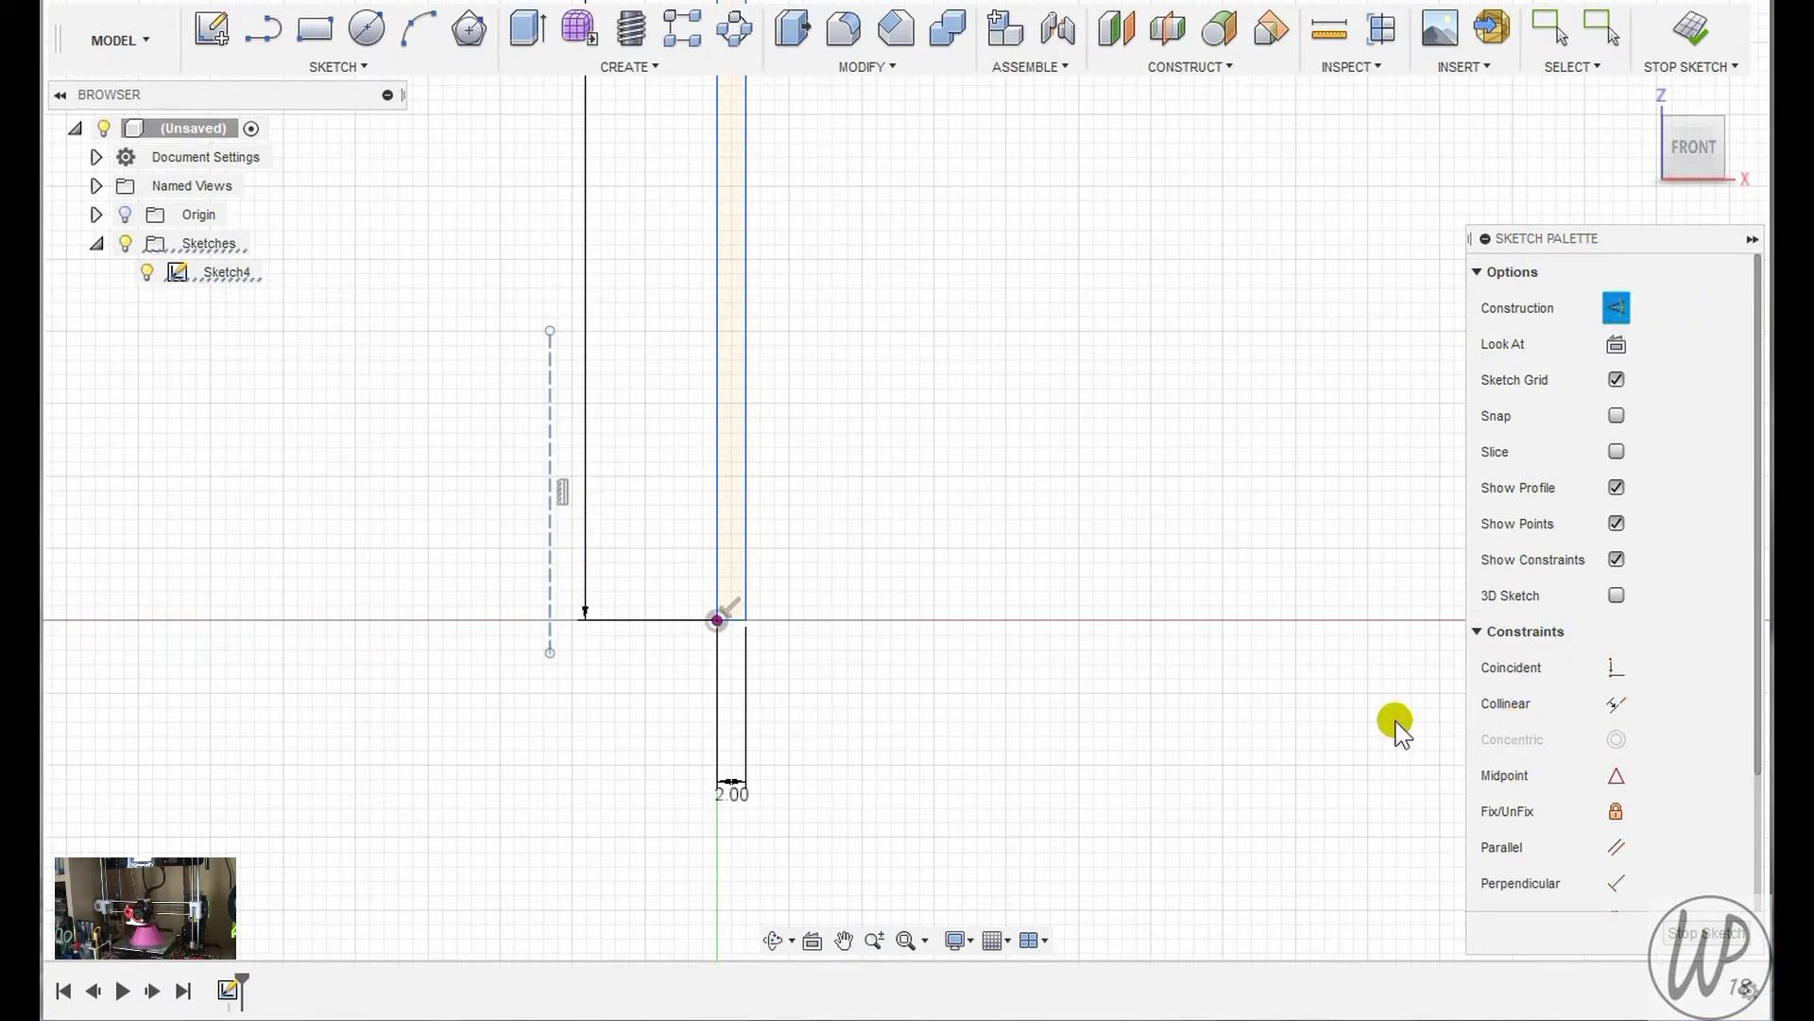
Dimension the construction line 7.5 mm from the wall and finish the sketch
{"action": "key", "text": "r"}
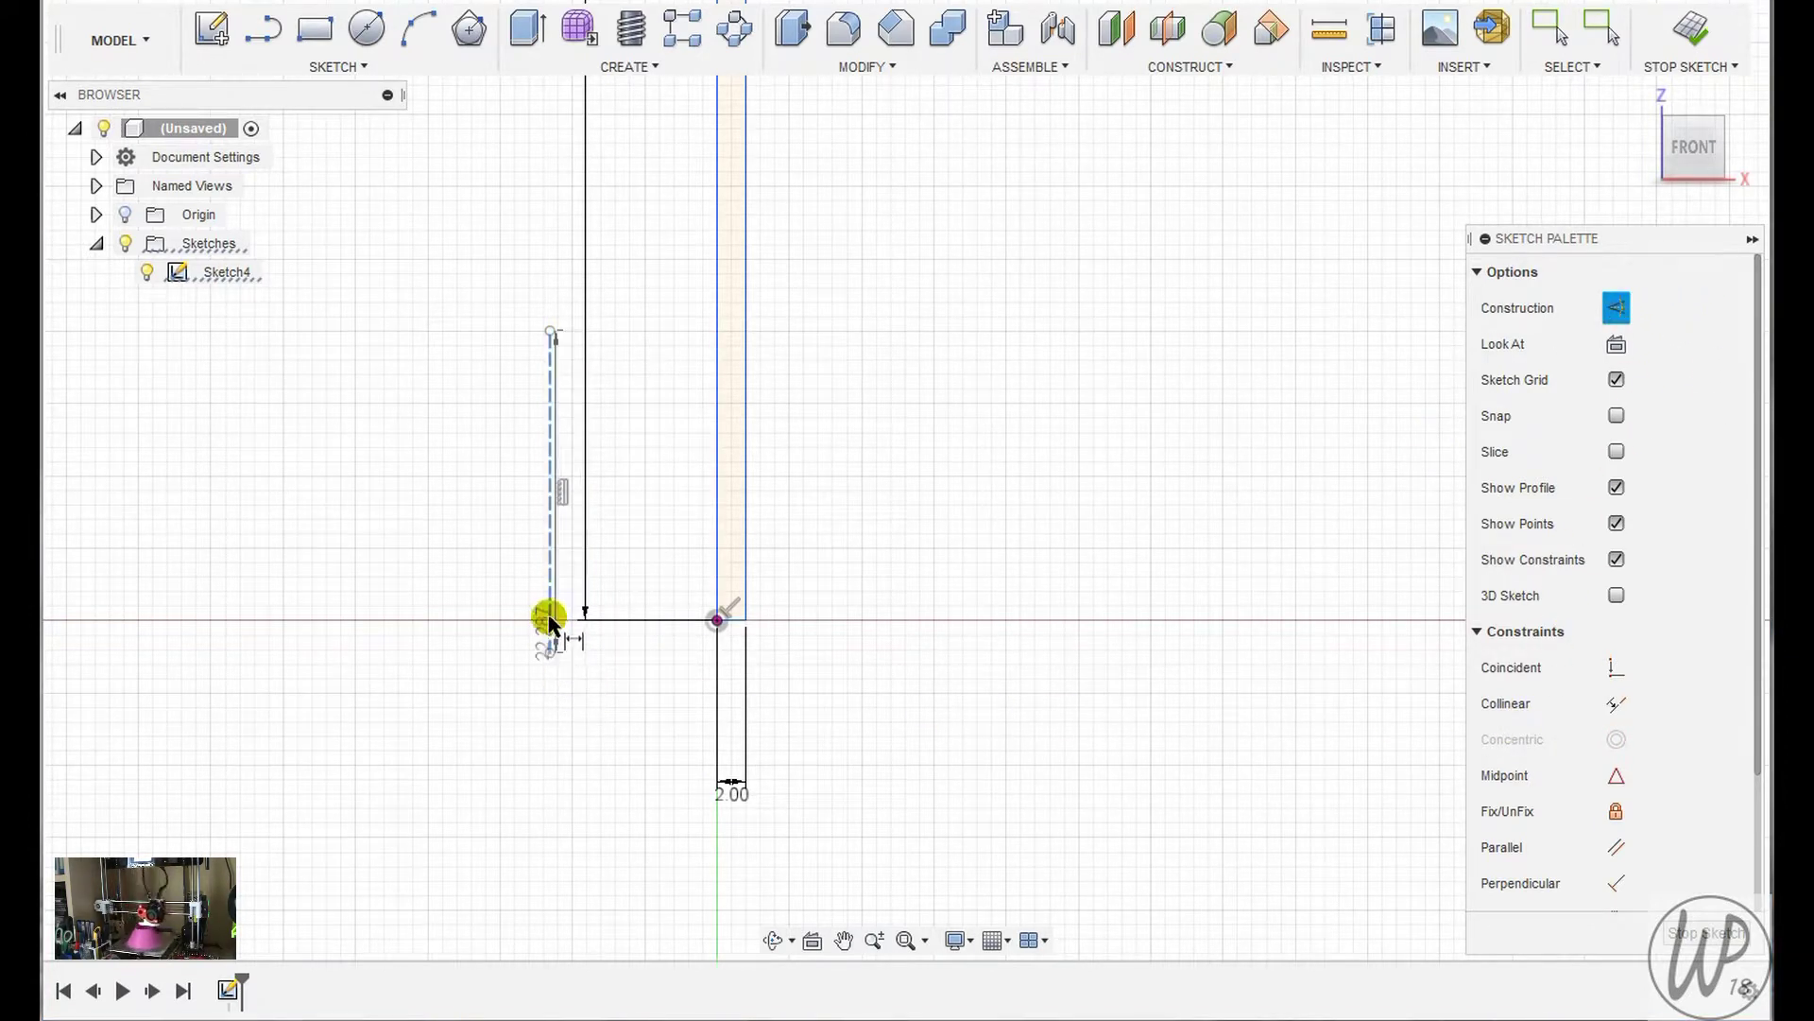
{"action": "key", "text": "Escape"}
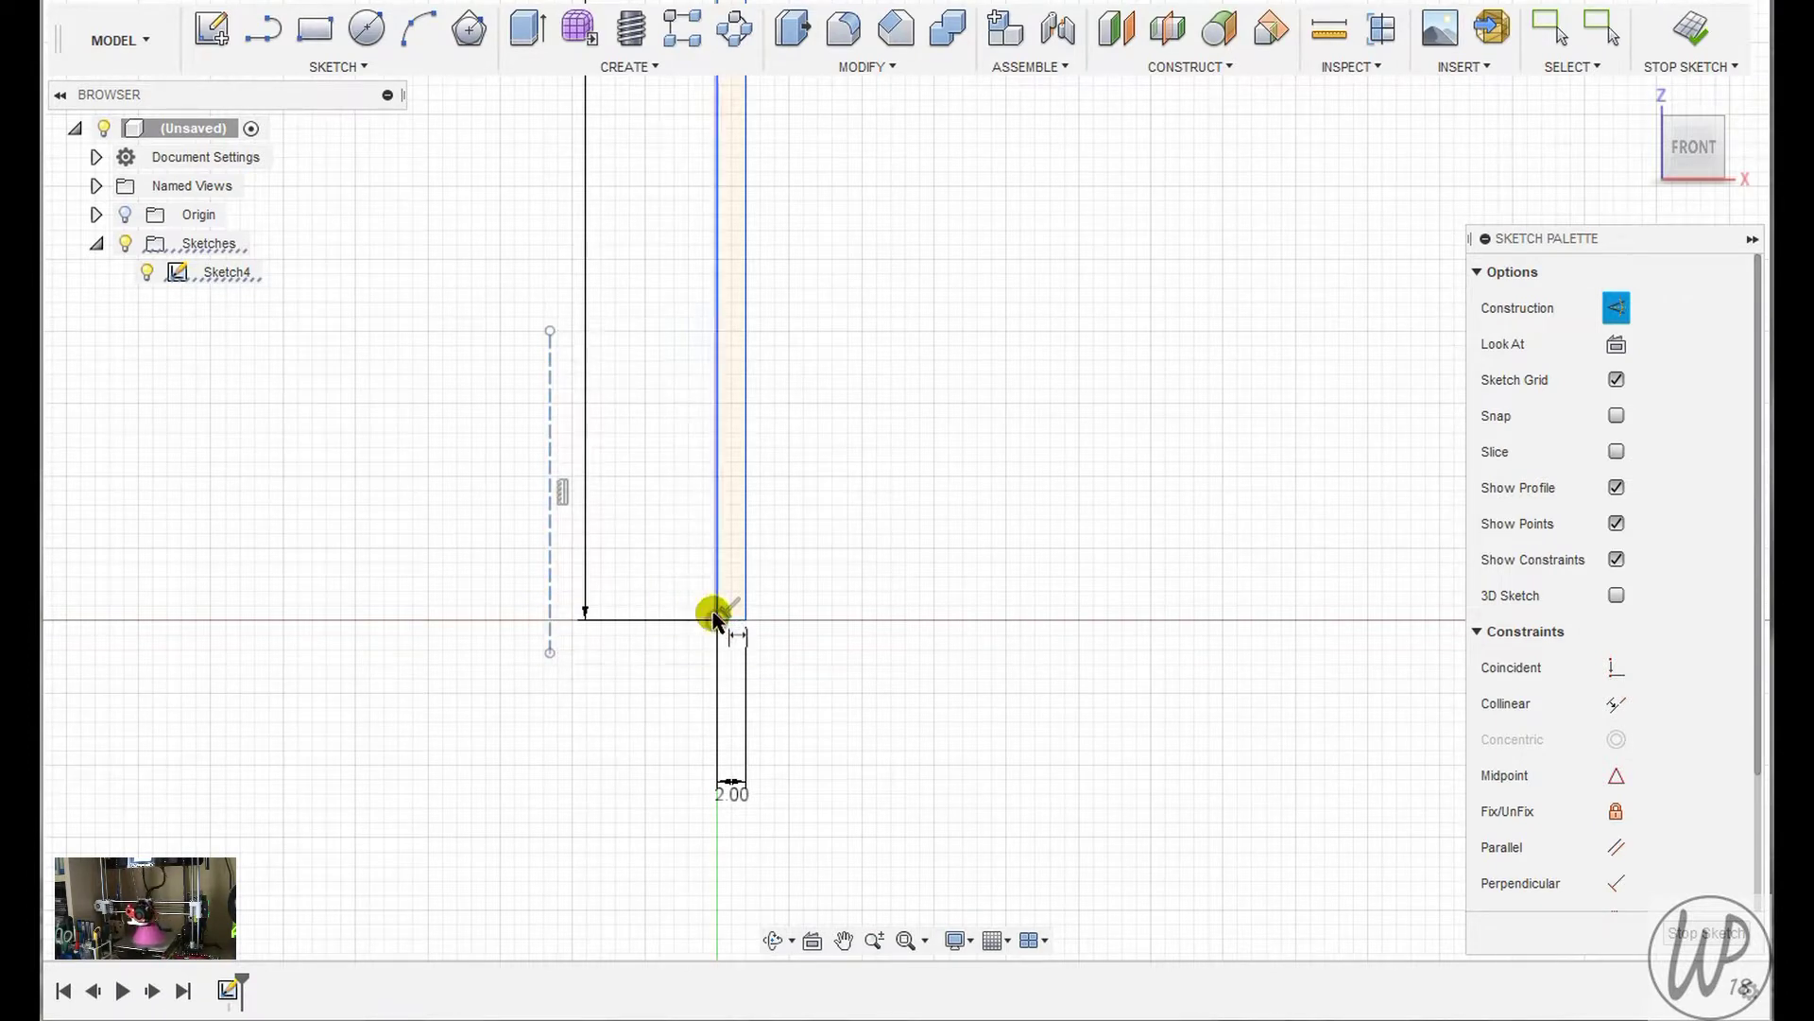
{"action": "left_click", "coordinate": [716, 621]}
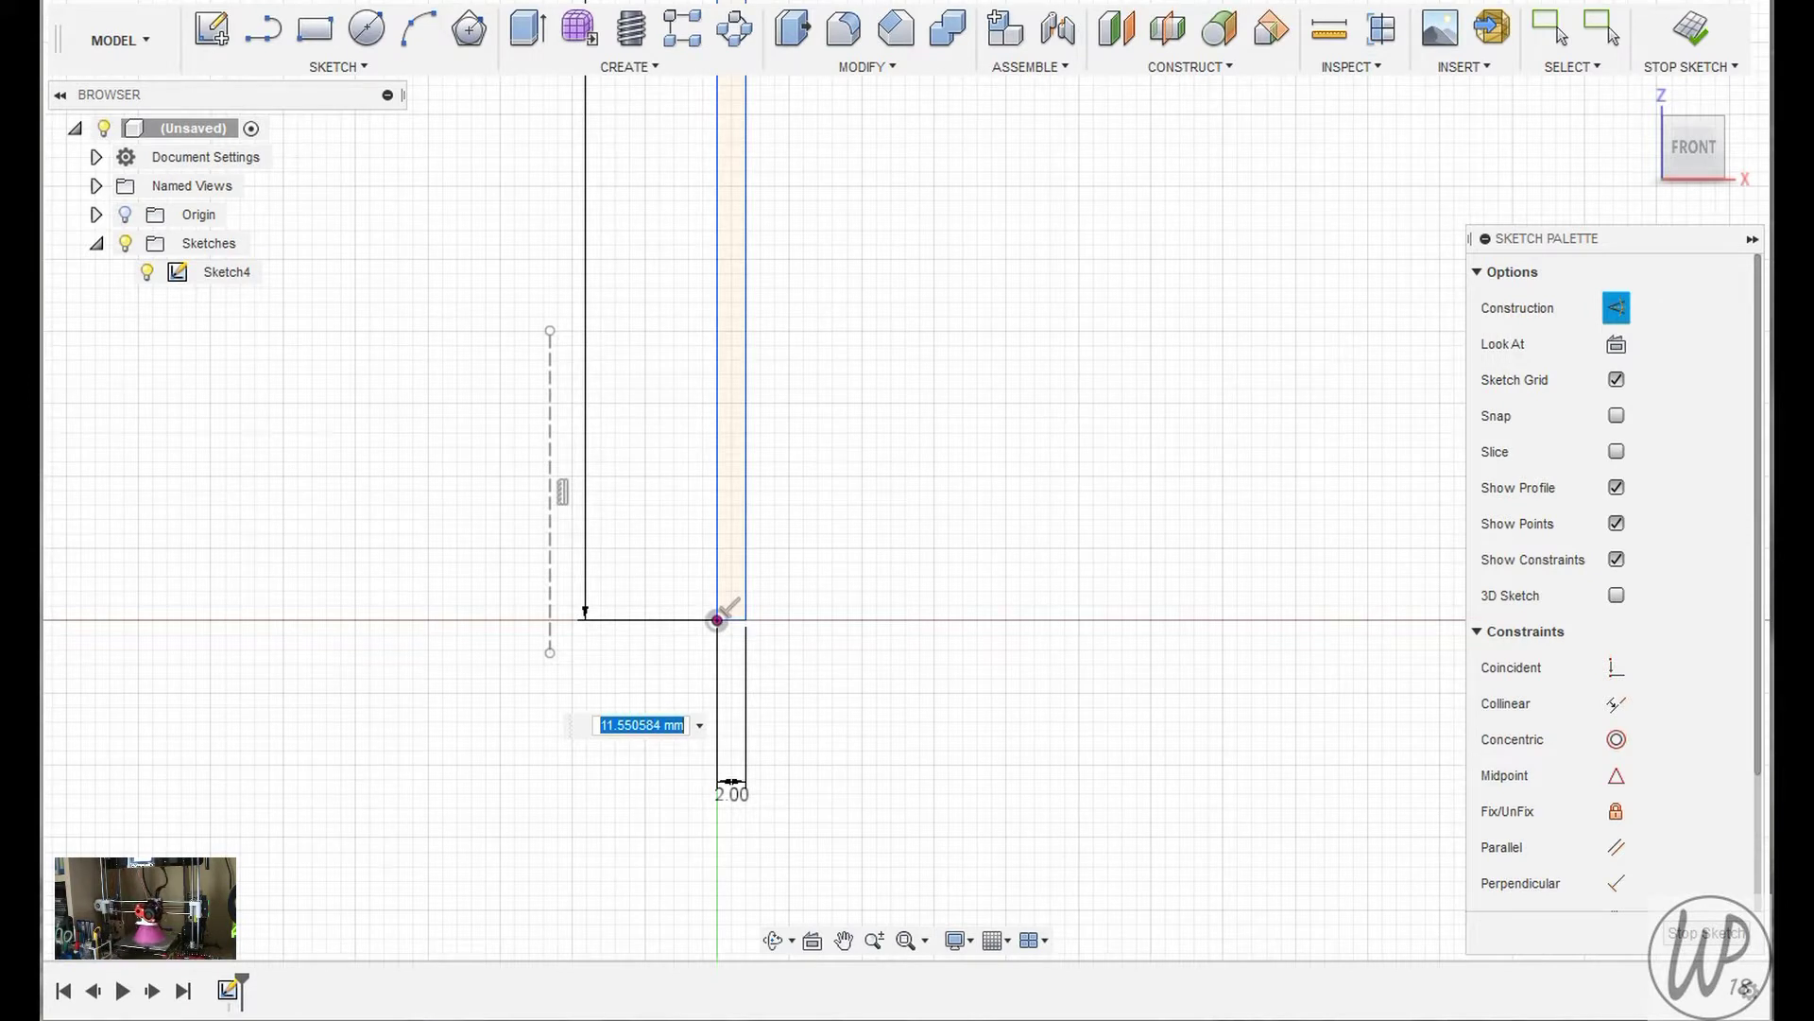
{"action": "type", "text": "7.5"}
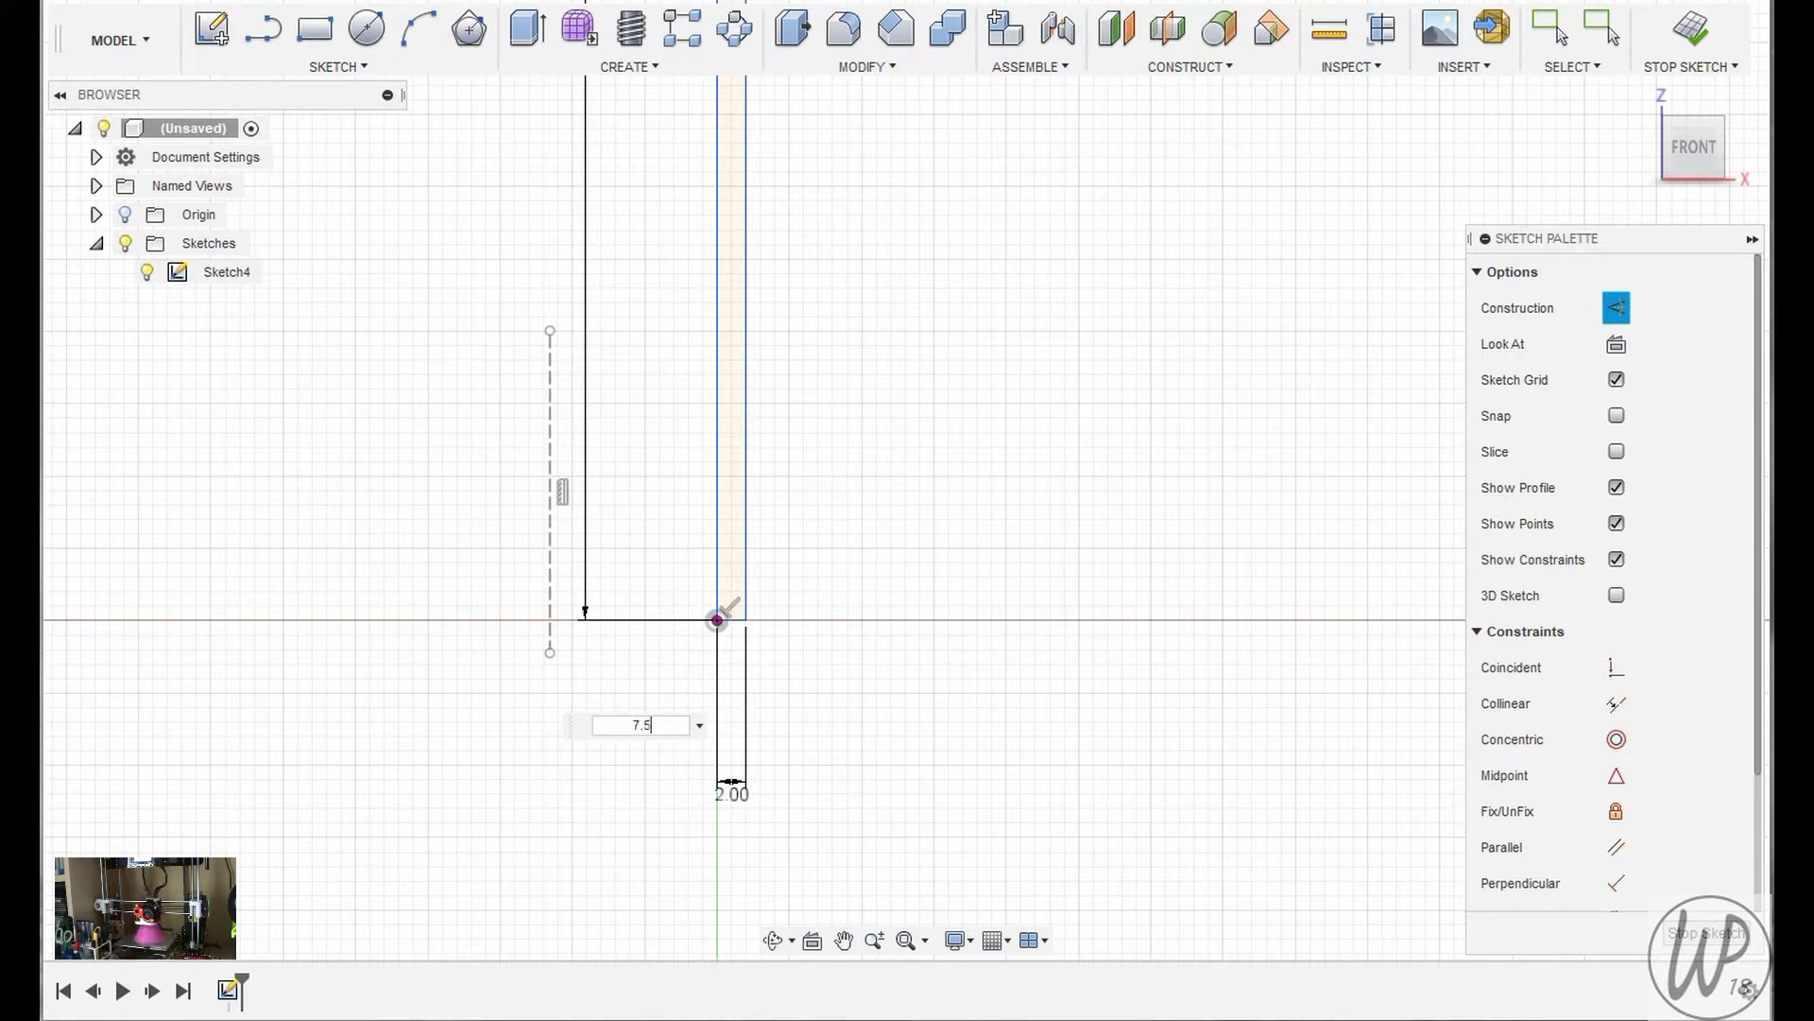
{"action": "key", "text": "Return"}
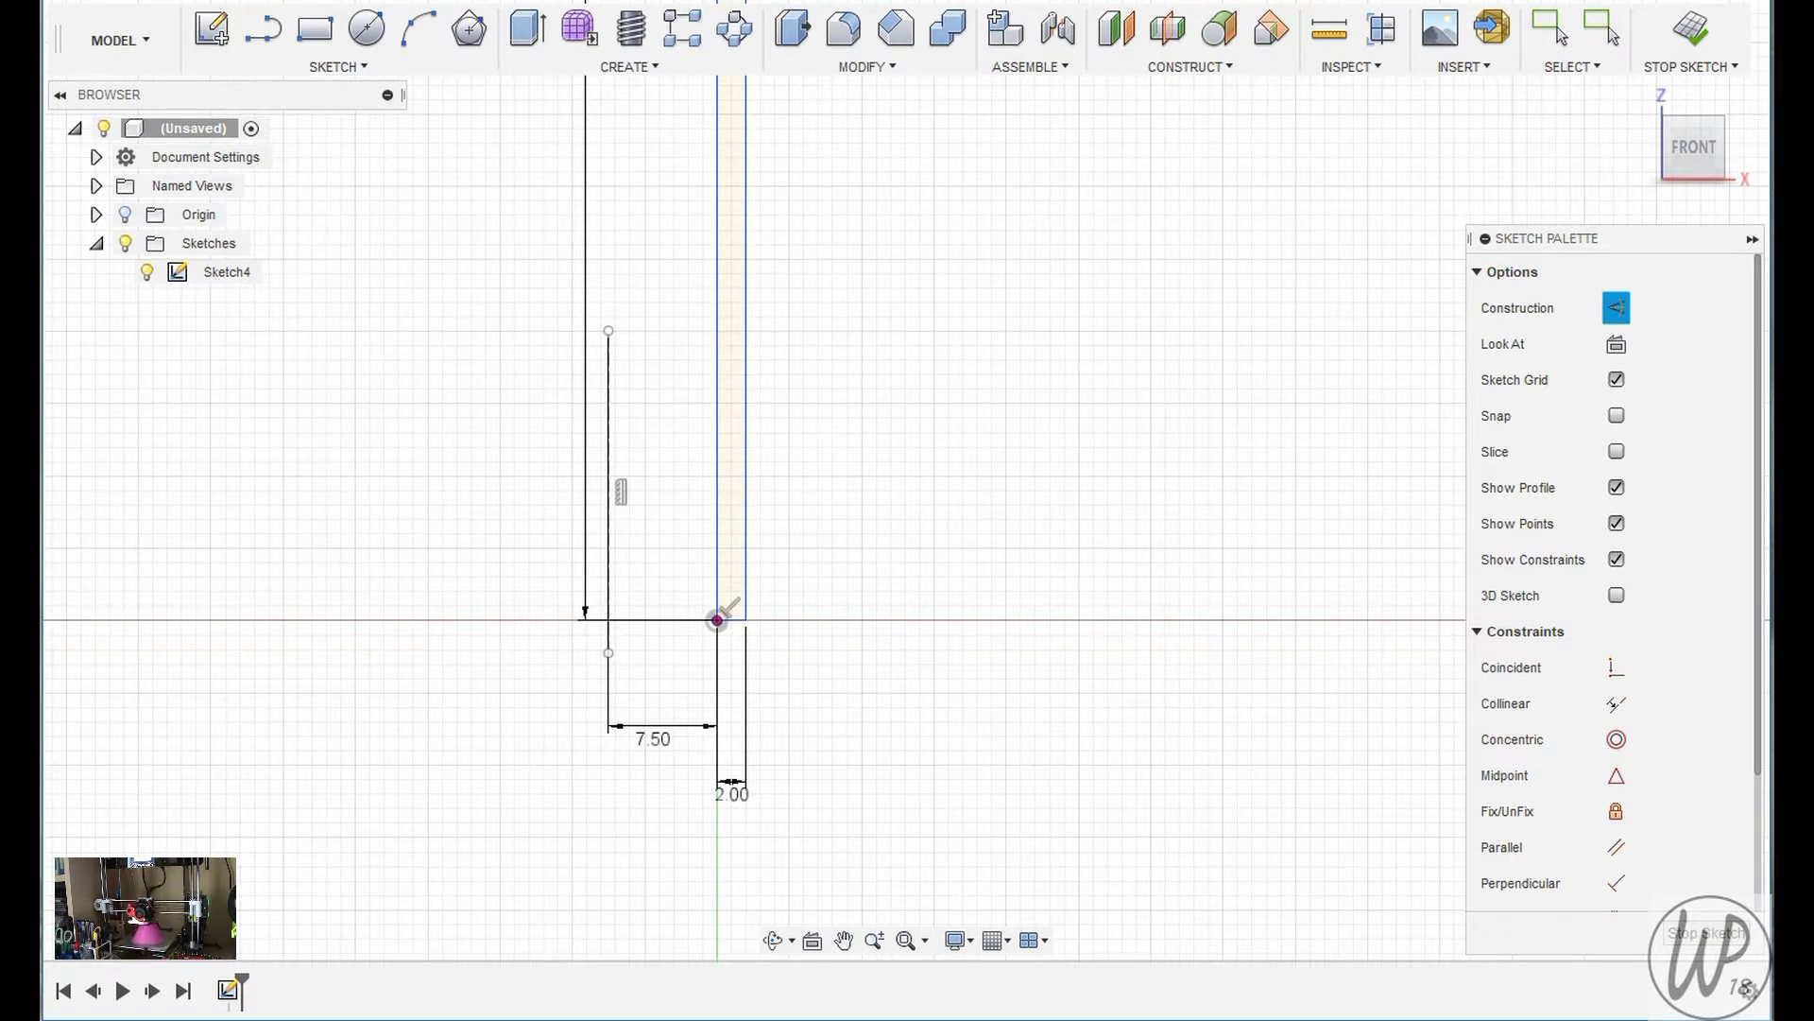
{"action": "left_click", "coordinate": [1692, 30]}
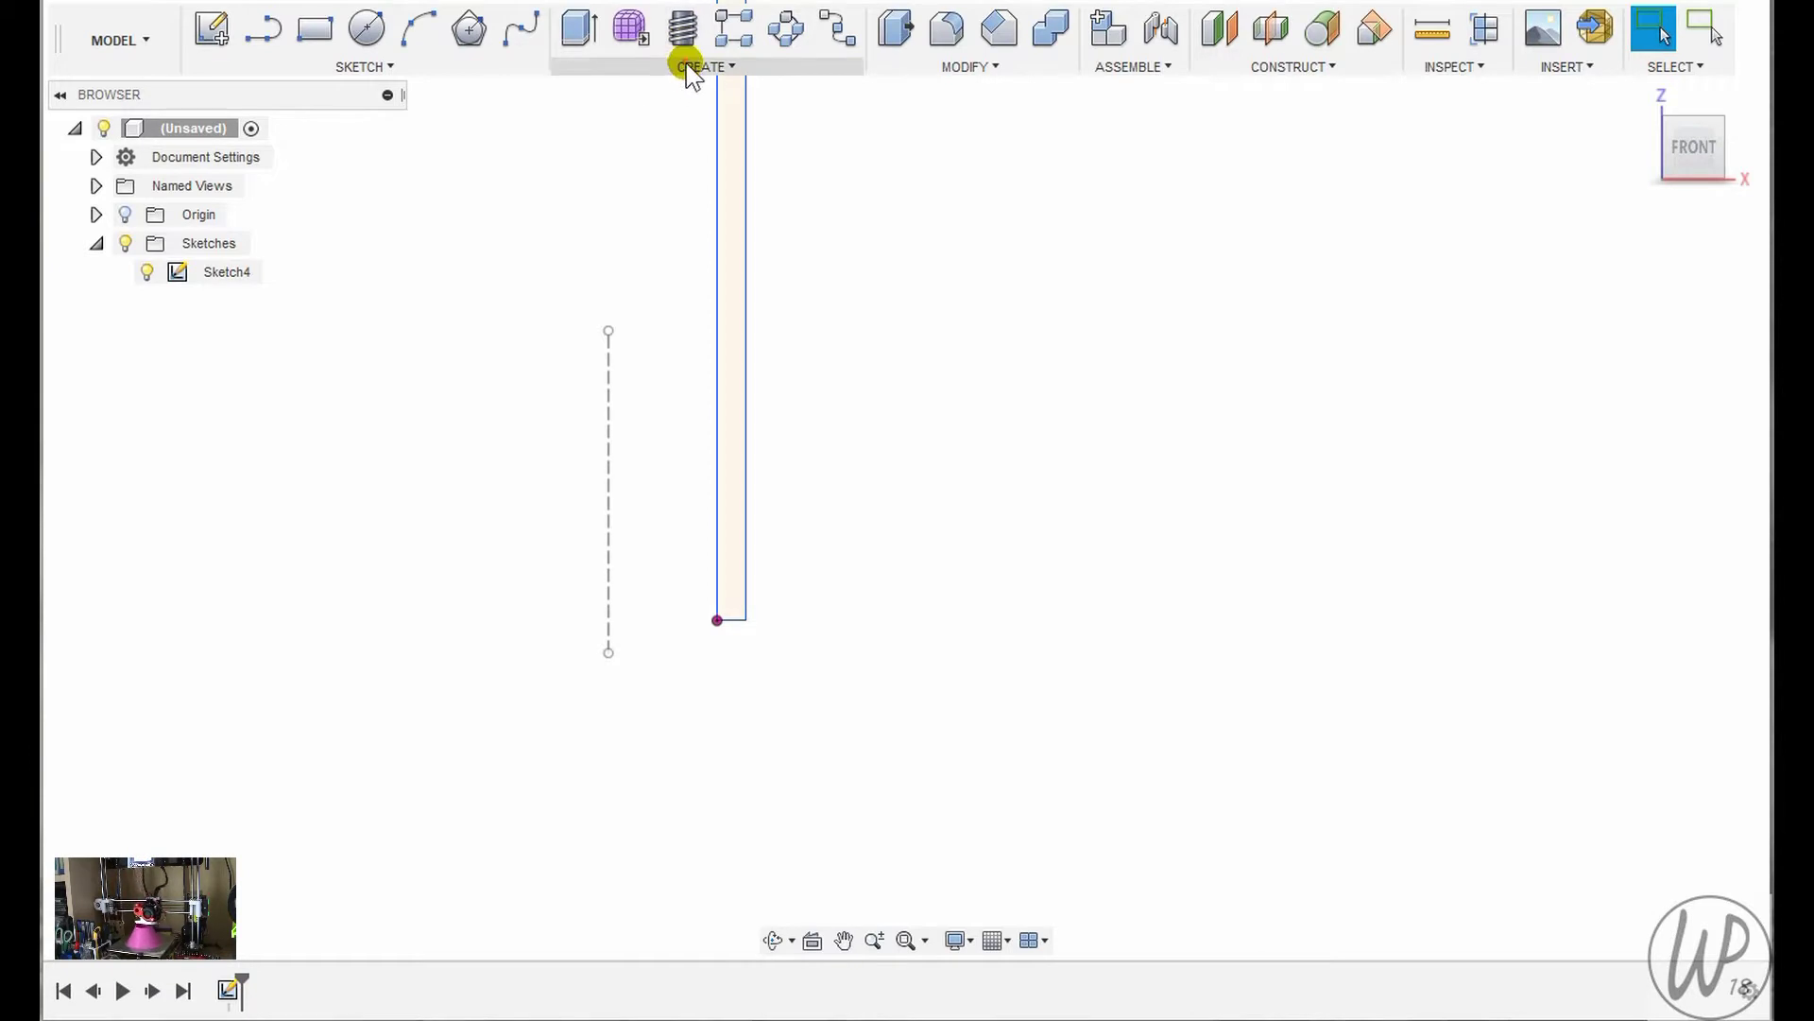
Revolve the wall profile 360° around the dashed construction line
{"action": "left_click", "coordinate": [690, 68]}
{"action": "left_click", "coordinate": [599, 152]}
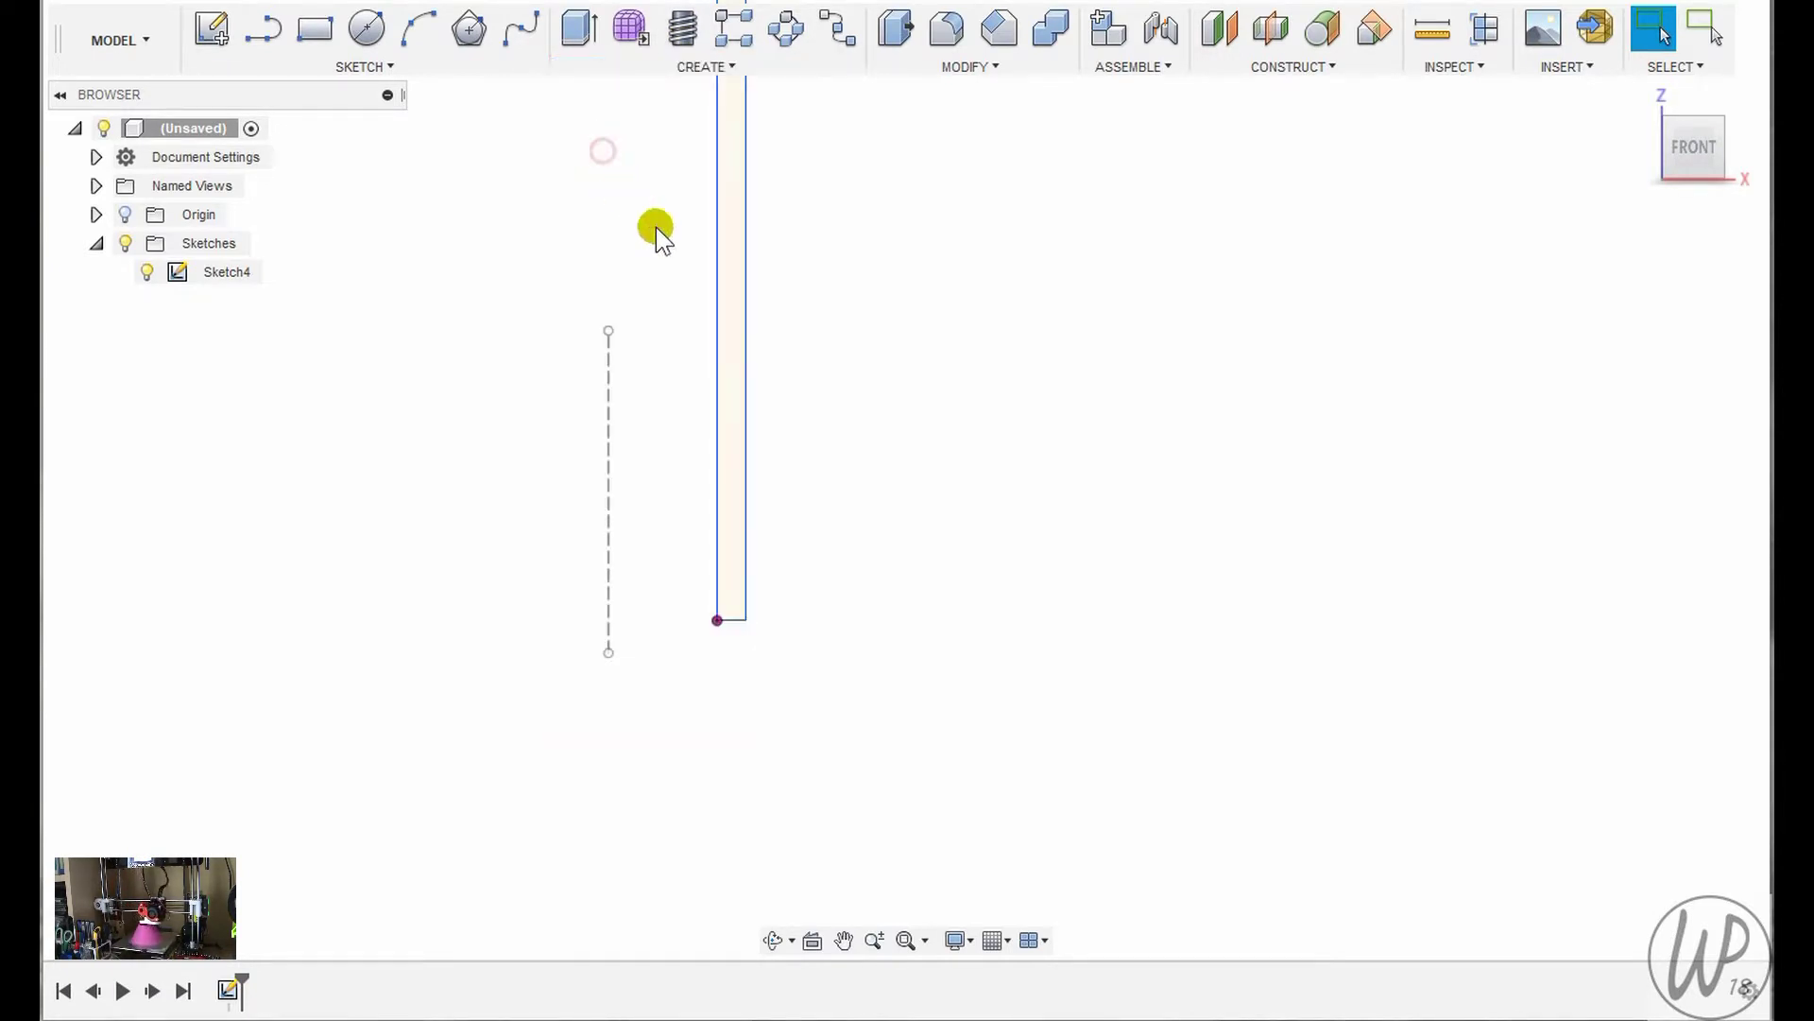
{"action": "left_click", "coordinate": [732, 519]}
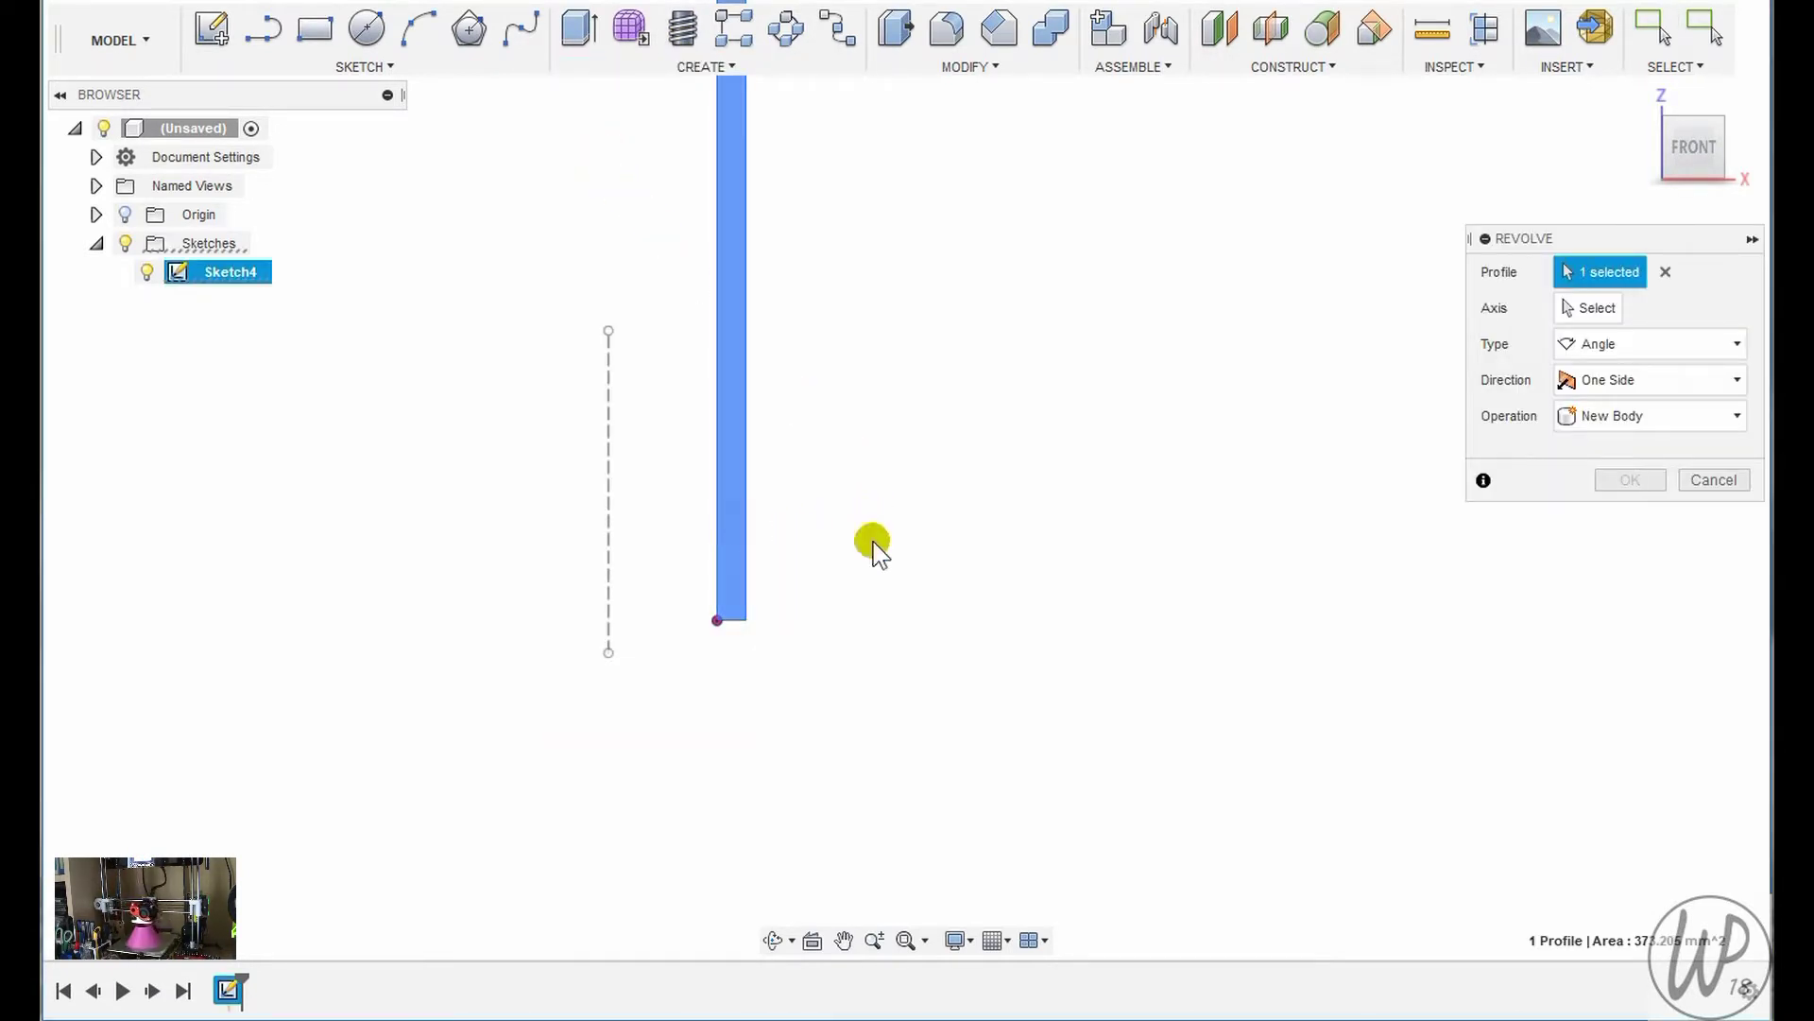
{"action": "left_click", "coordinate": [1587, 308]}
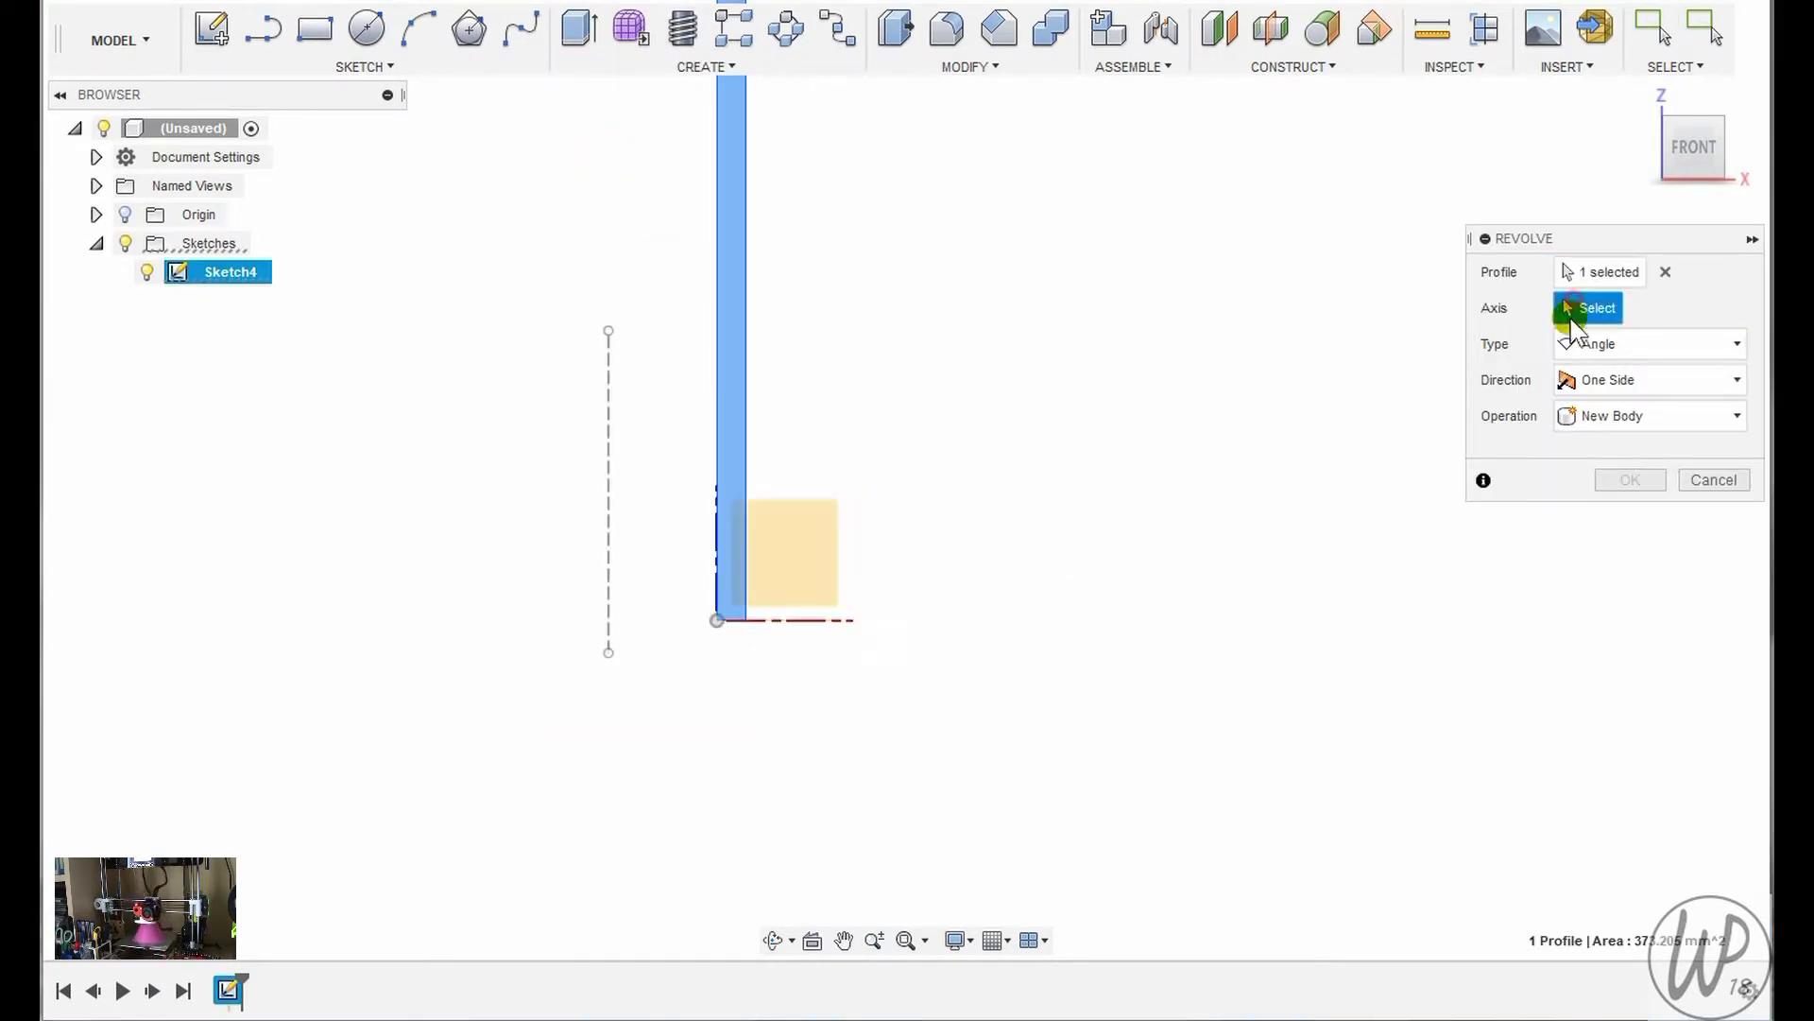
{"action": "left_click", "coordinate": [608, 570]}
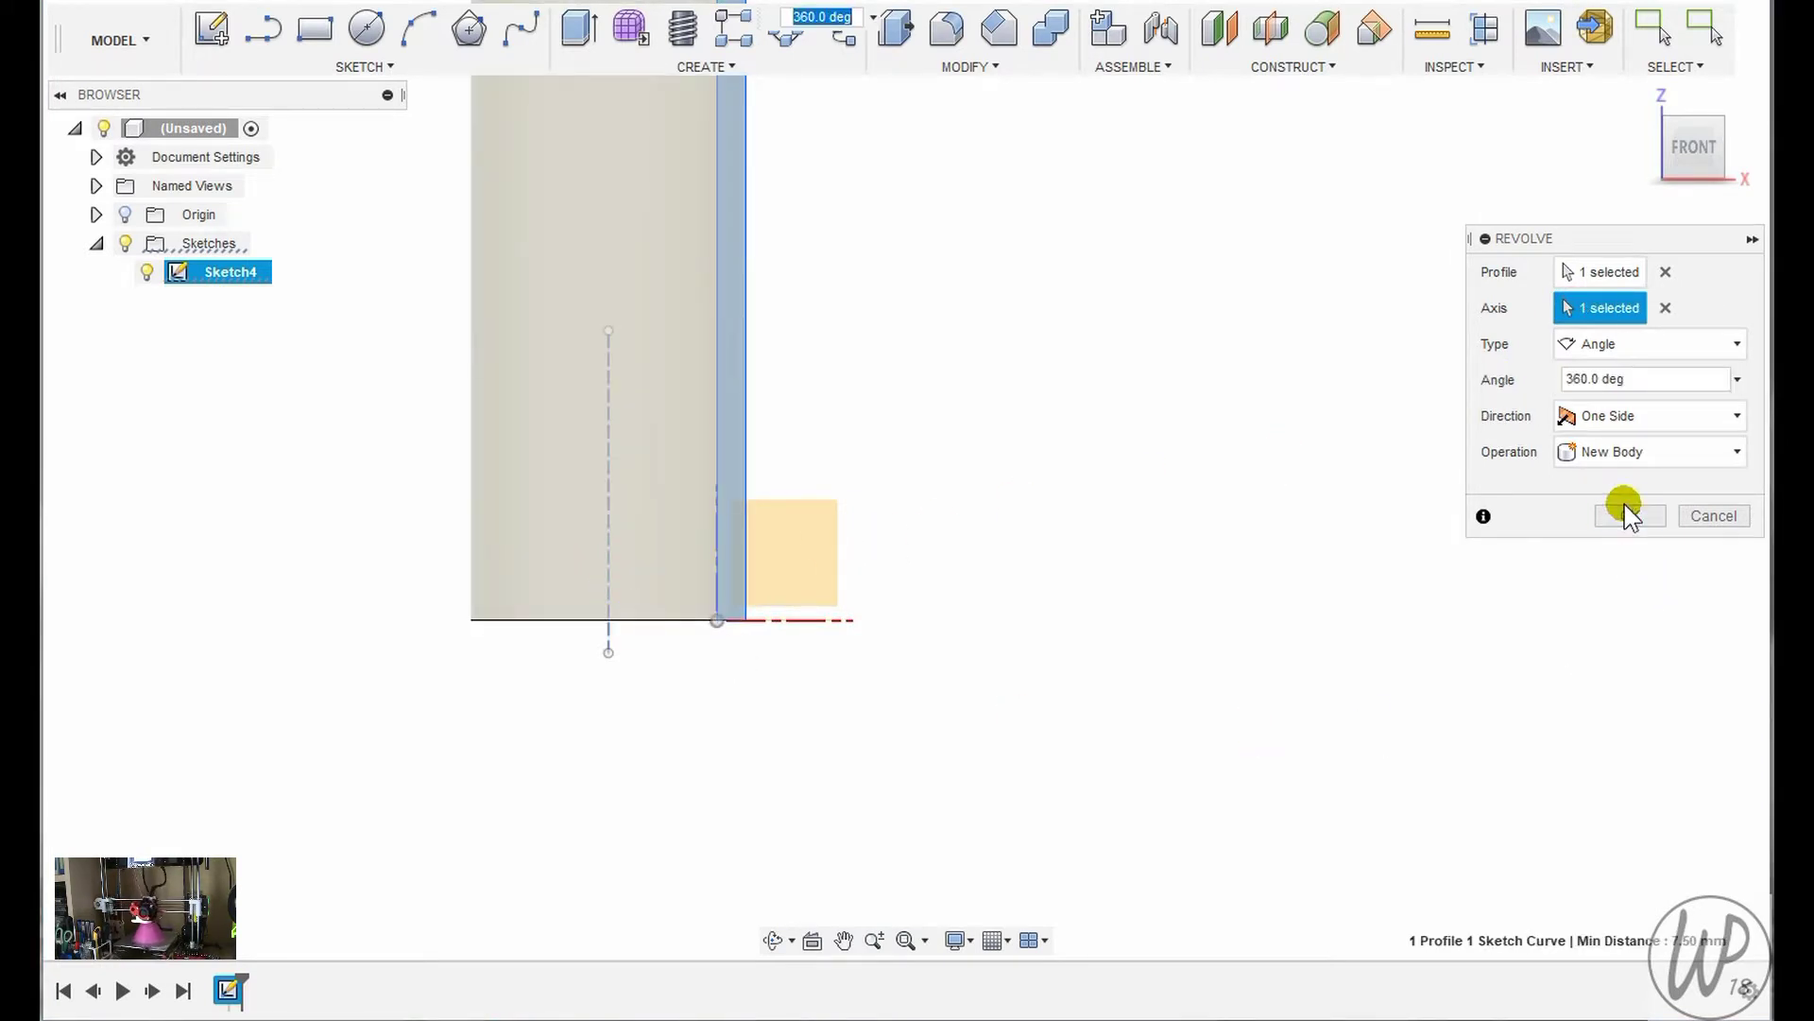
{"action": "left_click", "coordinate": [1625, 511]}
Orbit the new funnel to inspect its spout, side and underside
{"action": "middle_click_drag", "start_coordinate": [923, 690], "coordinate": [936, 658], "text": "shift"}
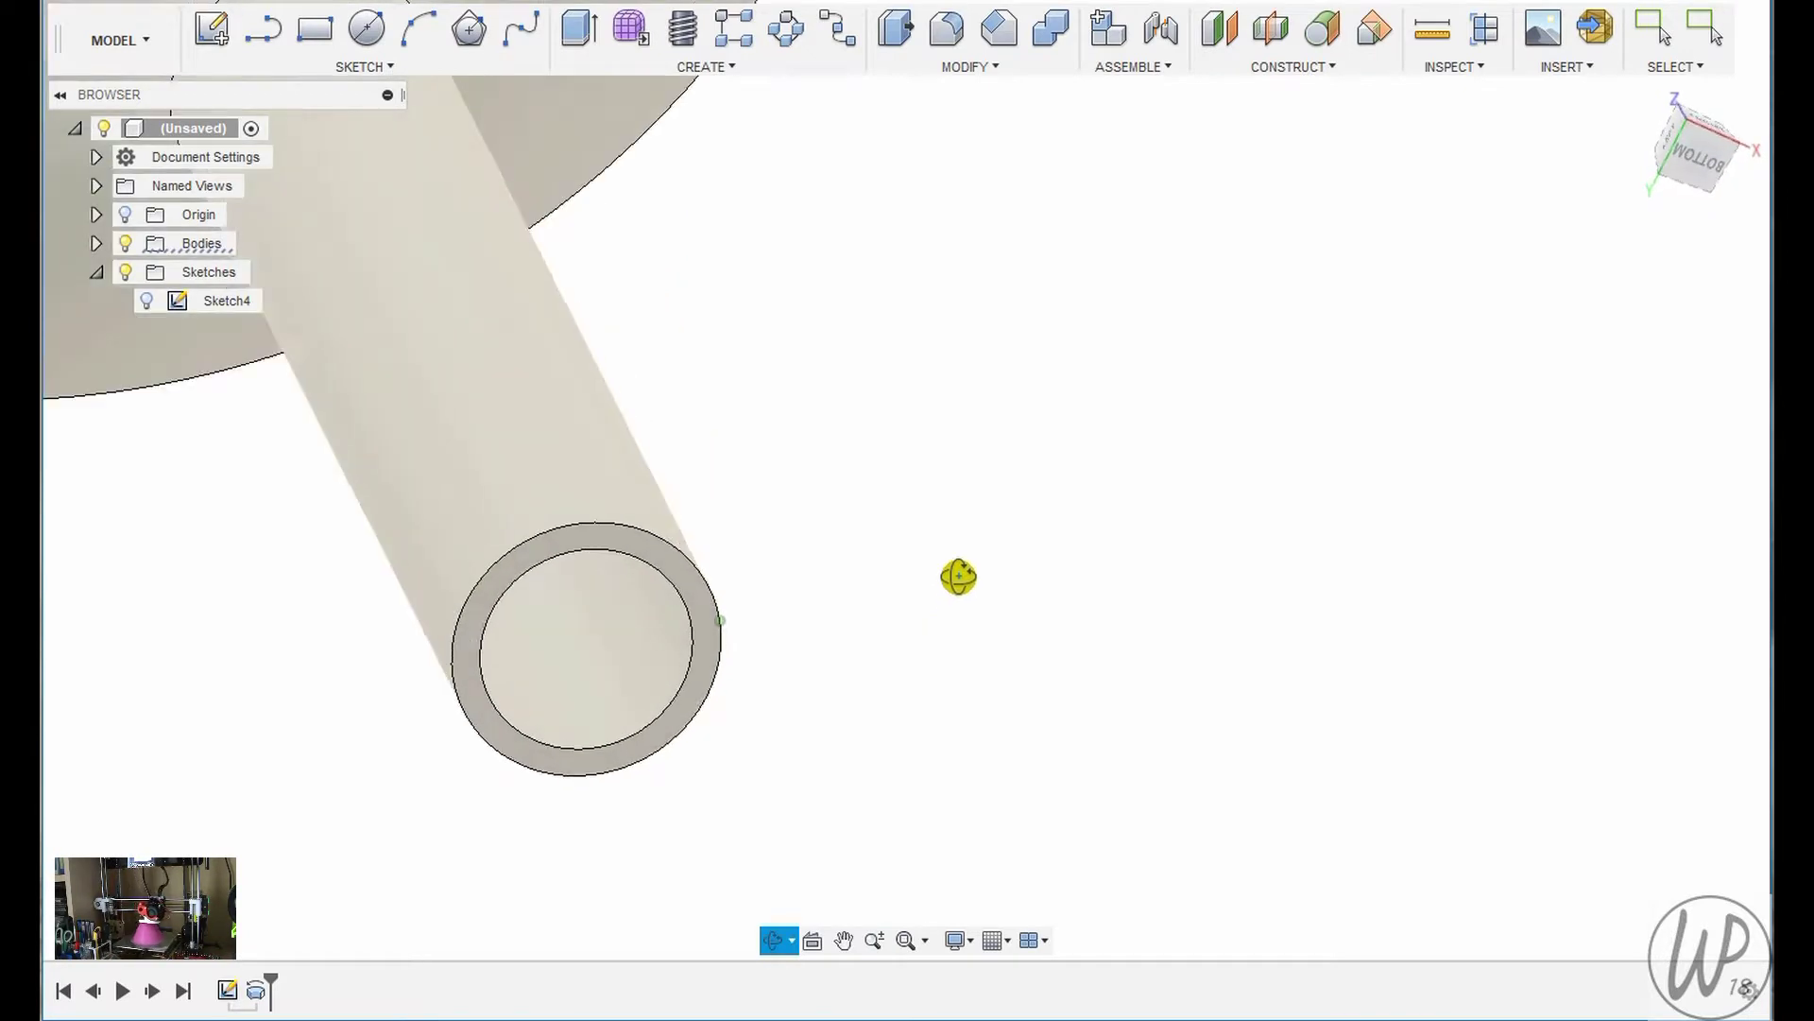
{"action": "key", "text": "Escape"}
{"action": "middle_click_drag", "start_coordinate": [958, 577], "coordinate": [1227, 388], "text": "shift"}
{"action": "scroll", "coordinate": [1129, 572], "scroll_direction": "down", "scroll_amount": 2}
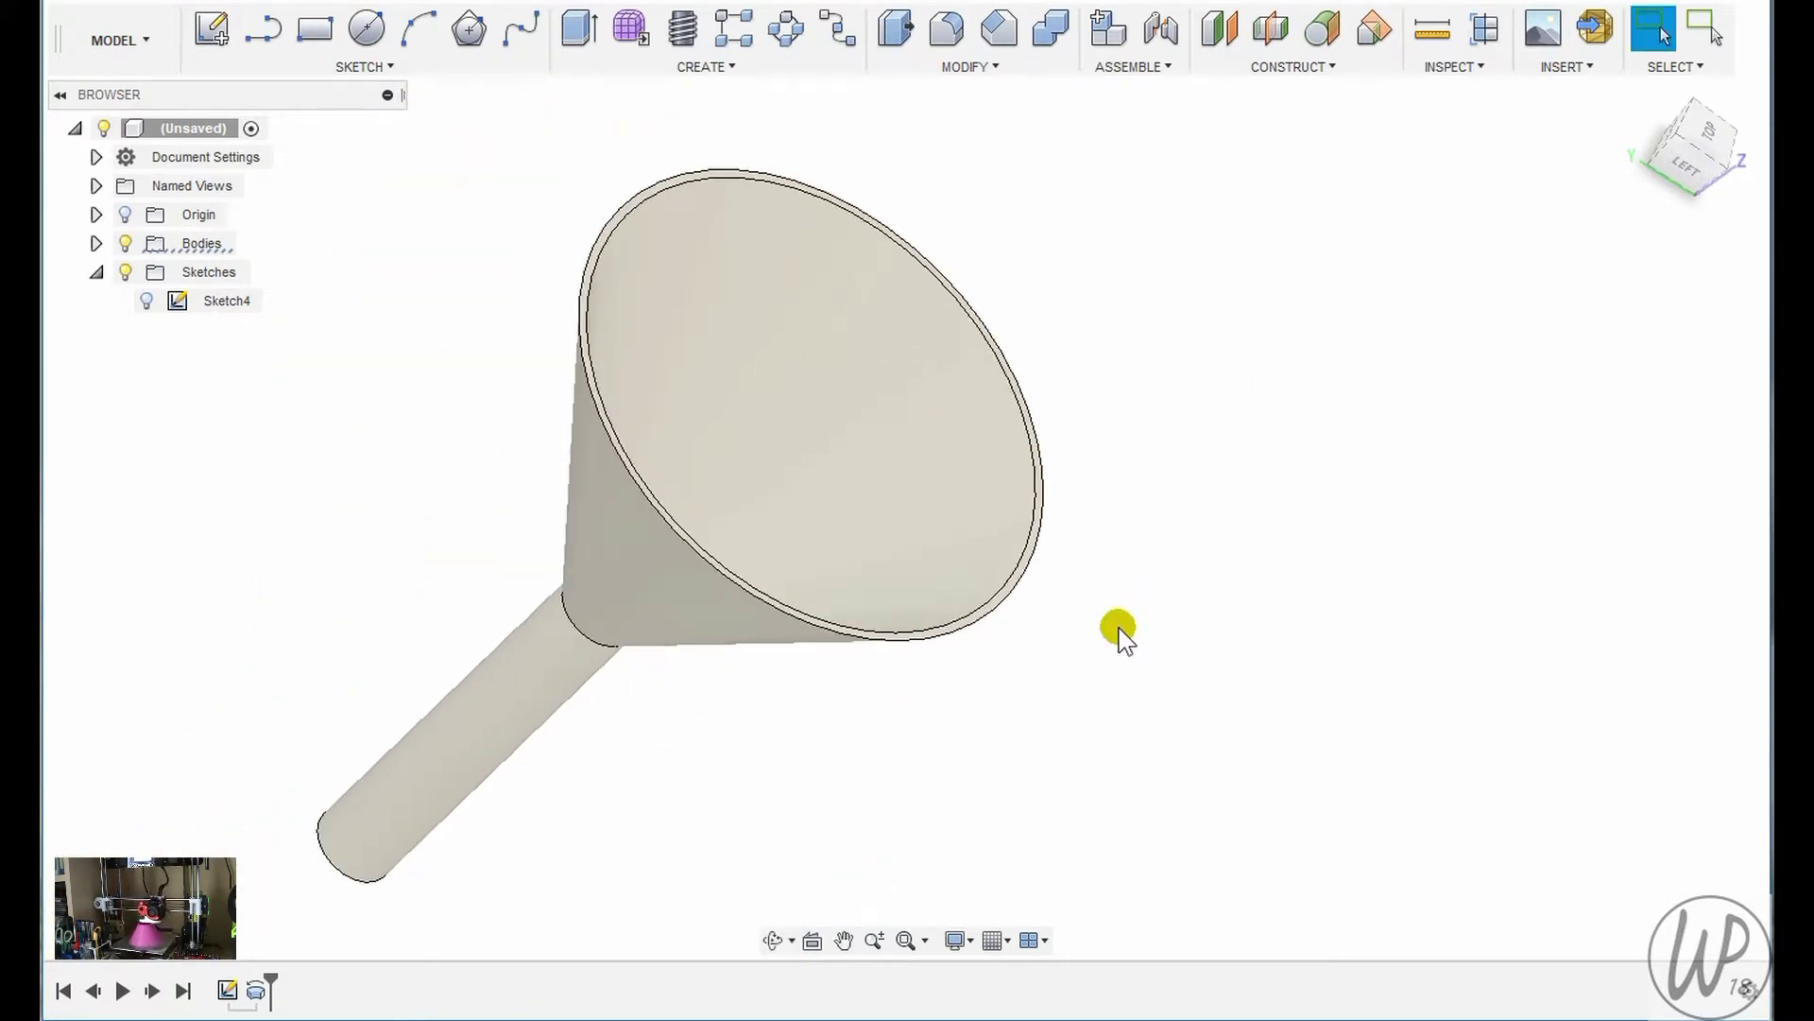
{"action": "middle_click_drag", "start_coordinate": [1120, 631], "coordinate": [1114, 356], "text": "shift"}
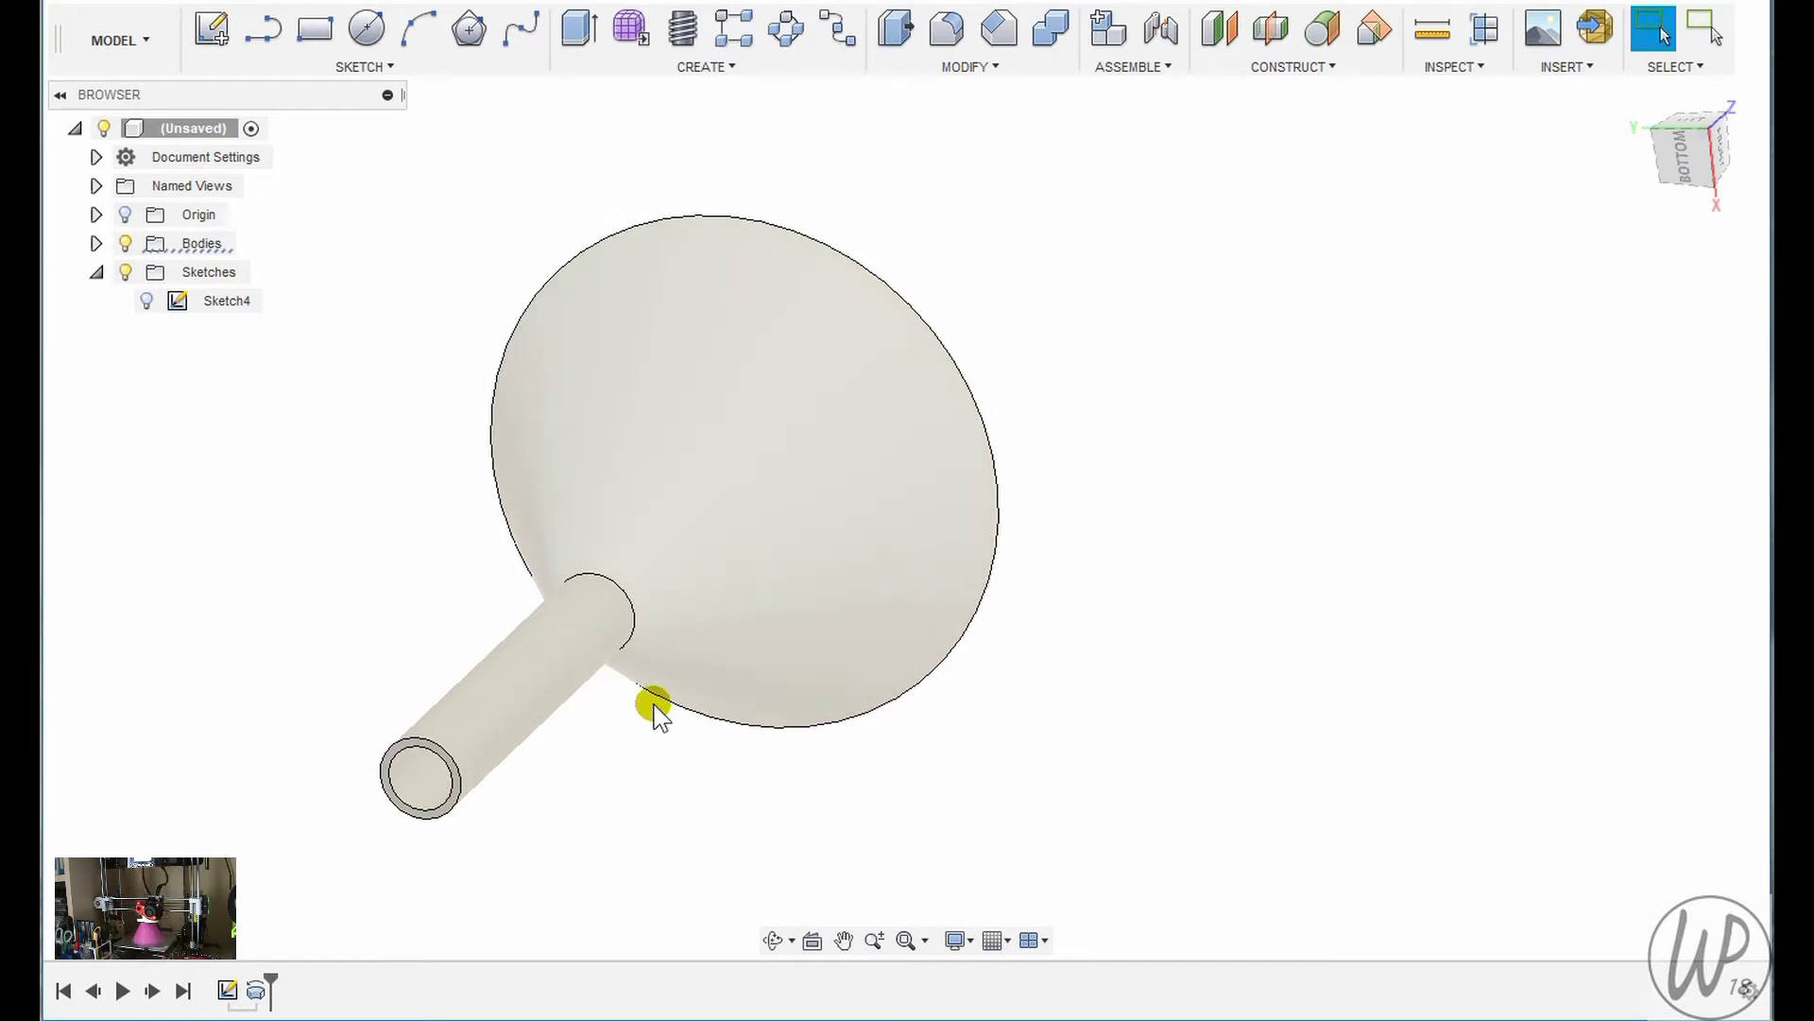
{"action": "middle_click_drag", "start_coordinate": [652, 746], "coordinate": [778, 604], "text": "shift"}
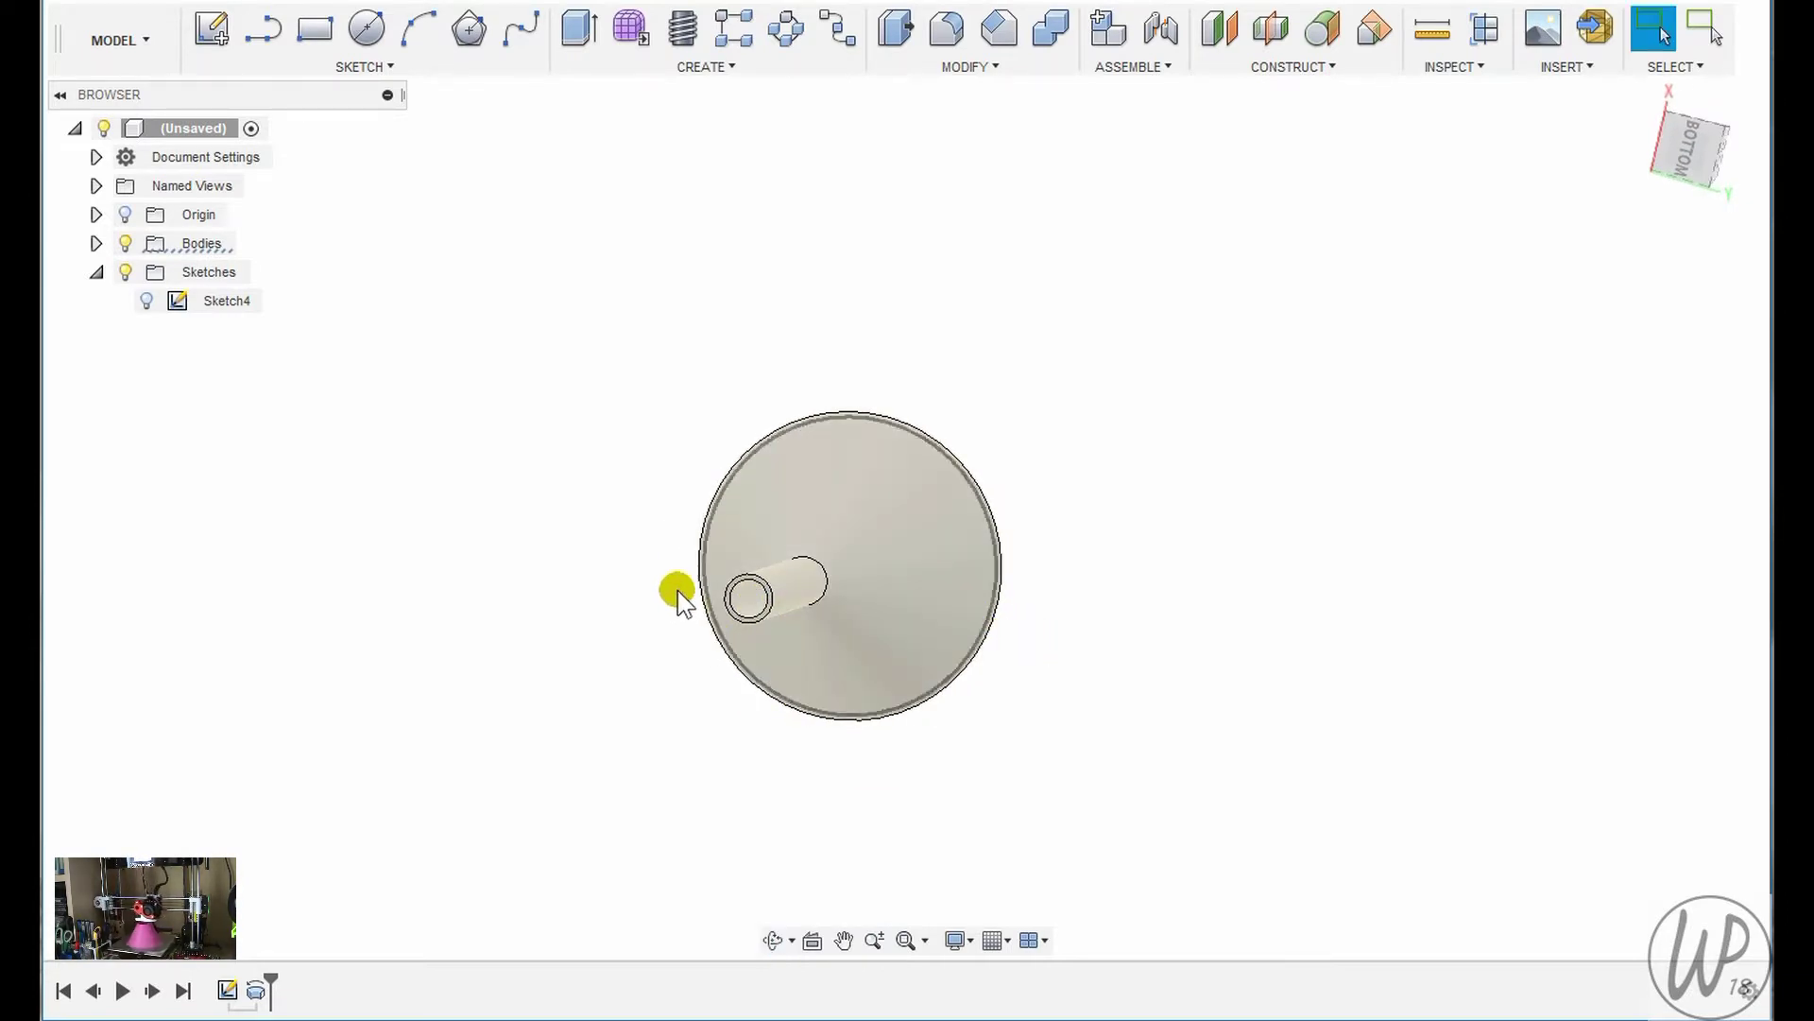
{"action": "scroll", "coordinate": [860, 661], "scroll_direction": "up", "scroll_amount": 4}
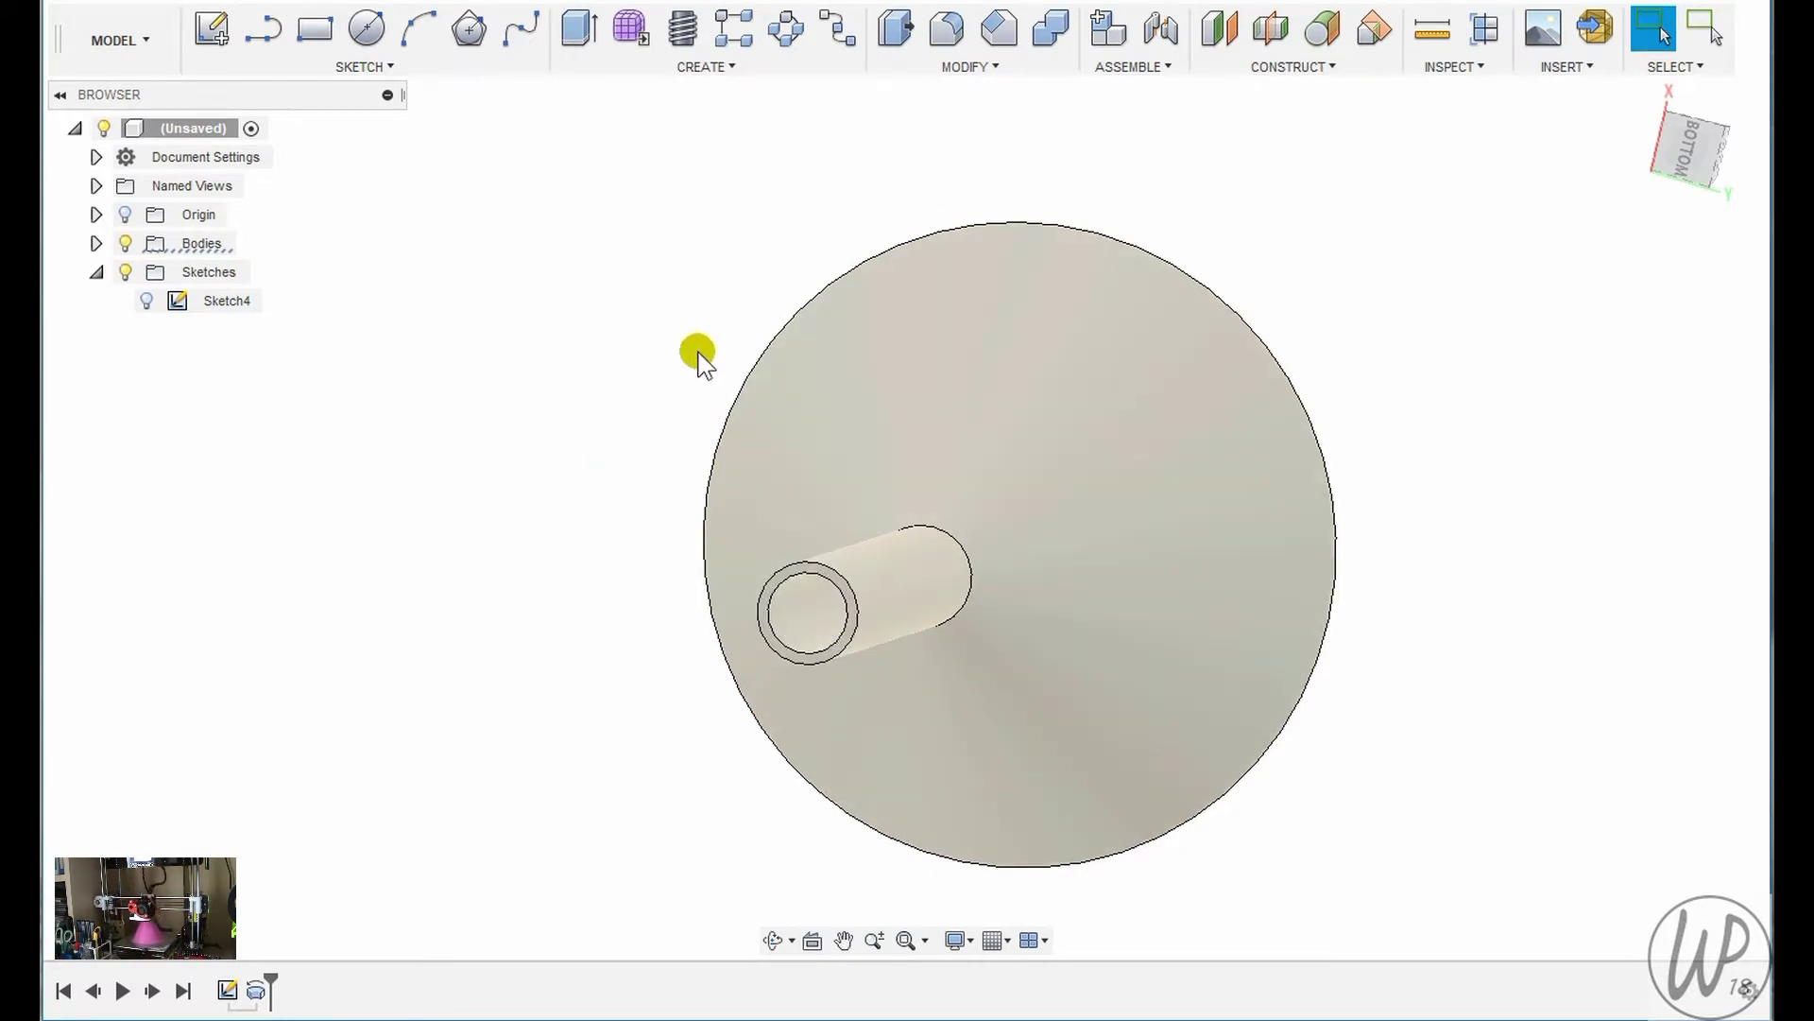
On the spout's end face, sketch a small circle on the ring edge with a 2 mm offset circle
{"action": "left_click", "coordinate": [211, 29]}
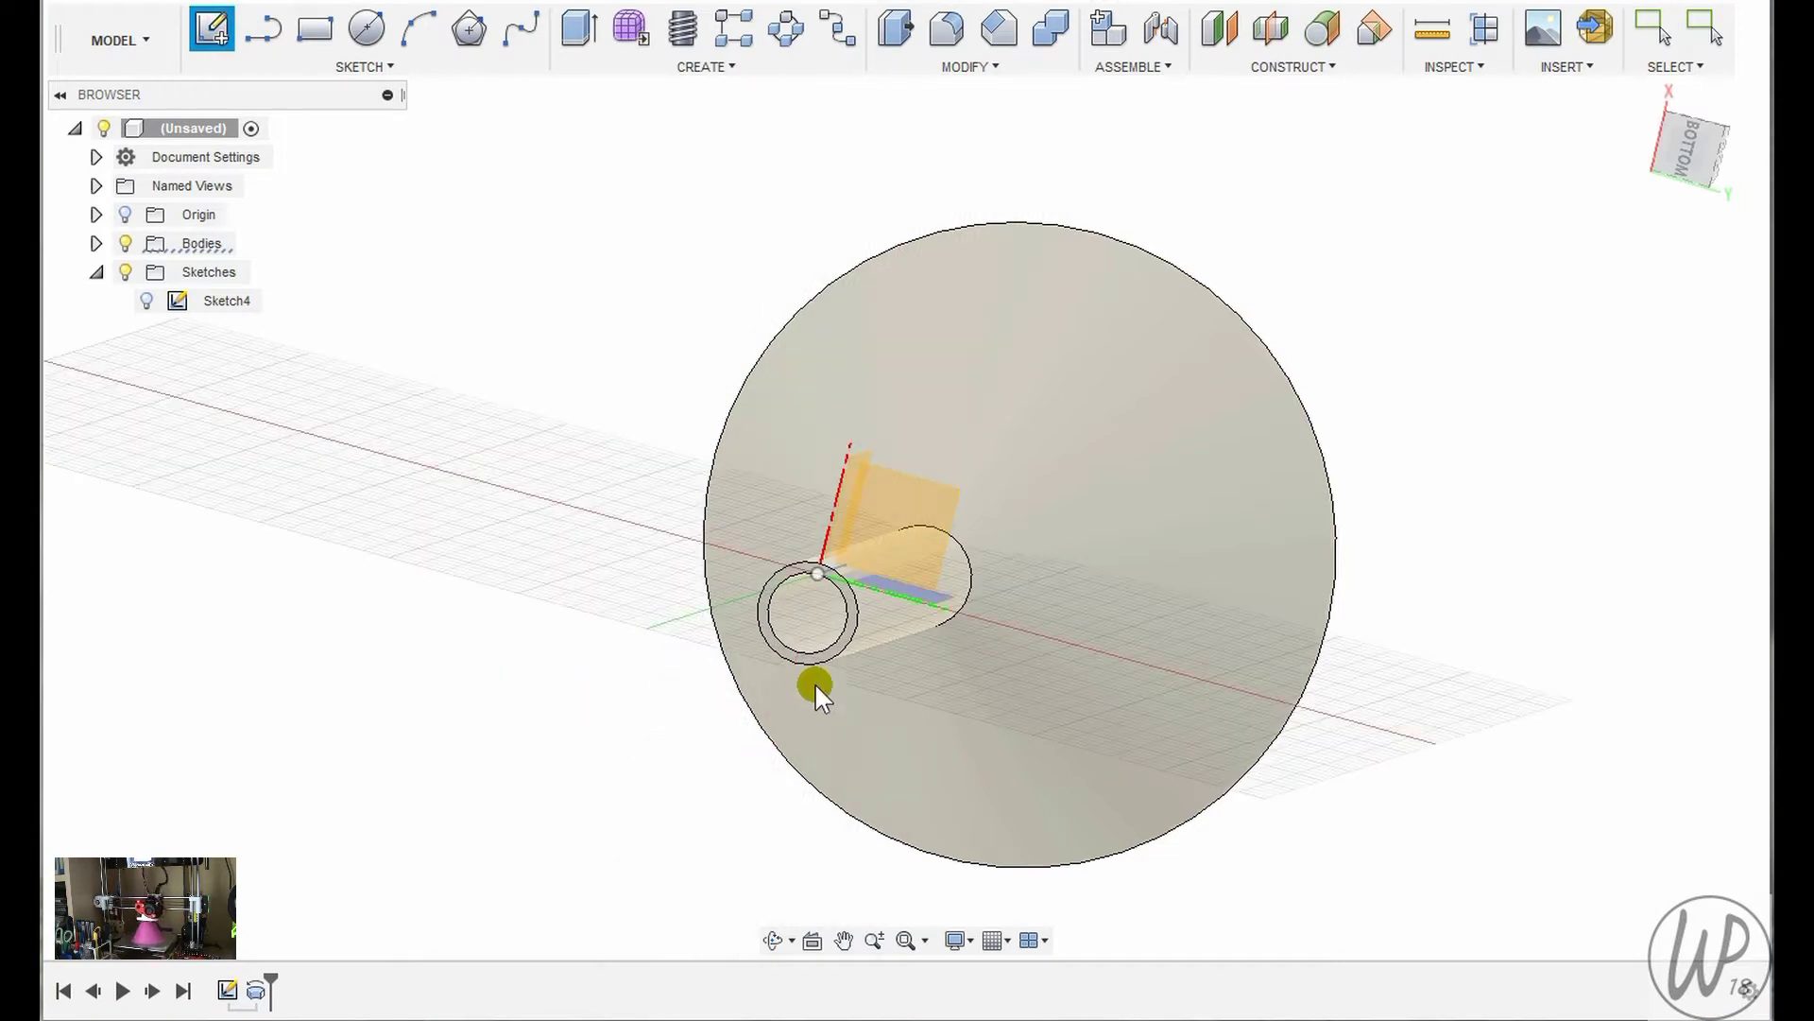
{"action": "left_click", "coordinate": [837, 635]}
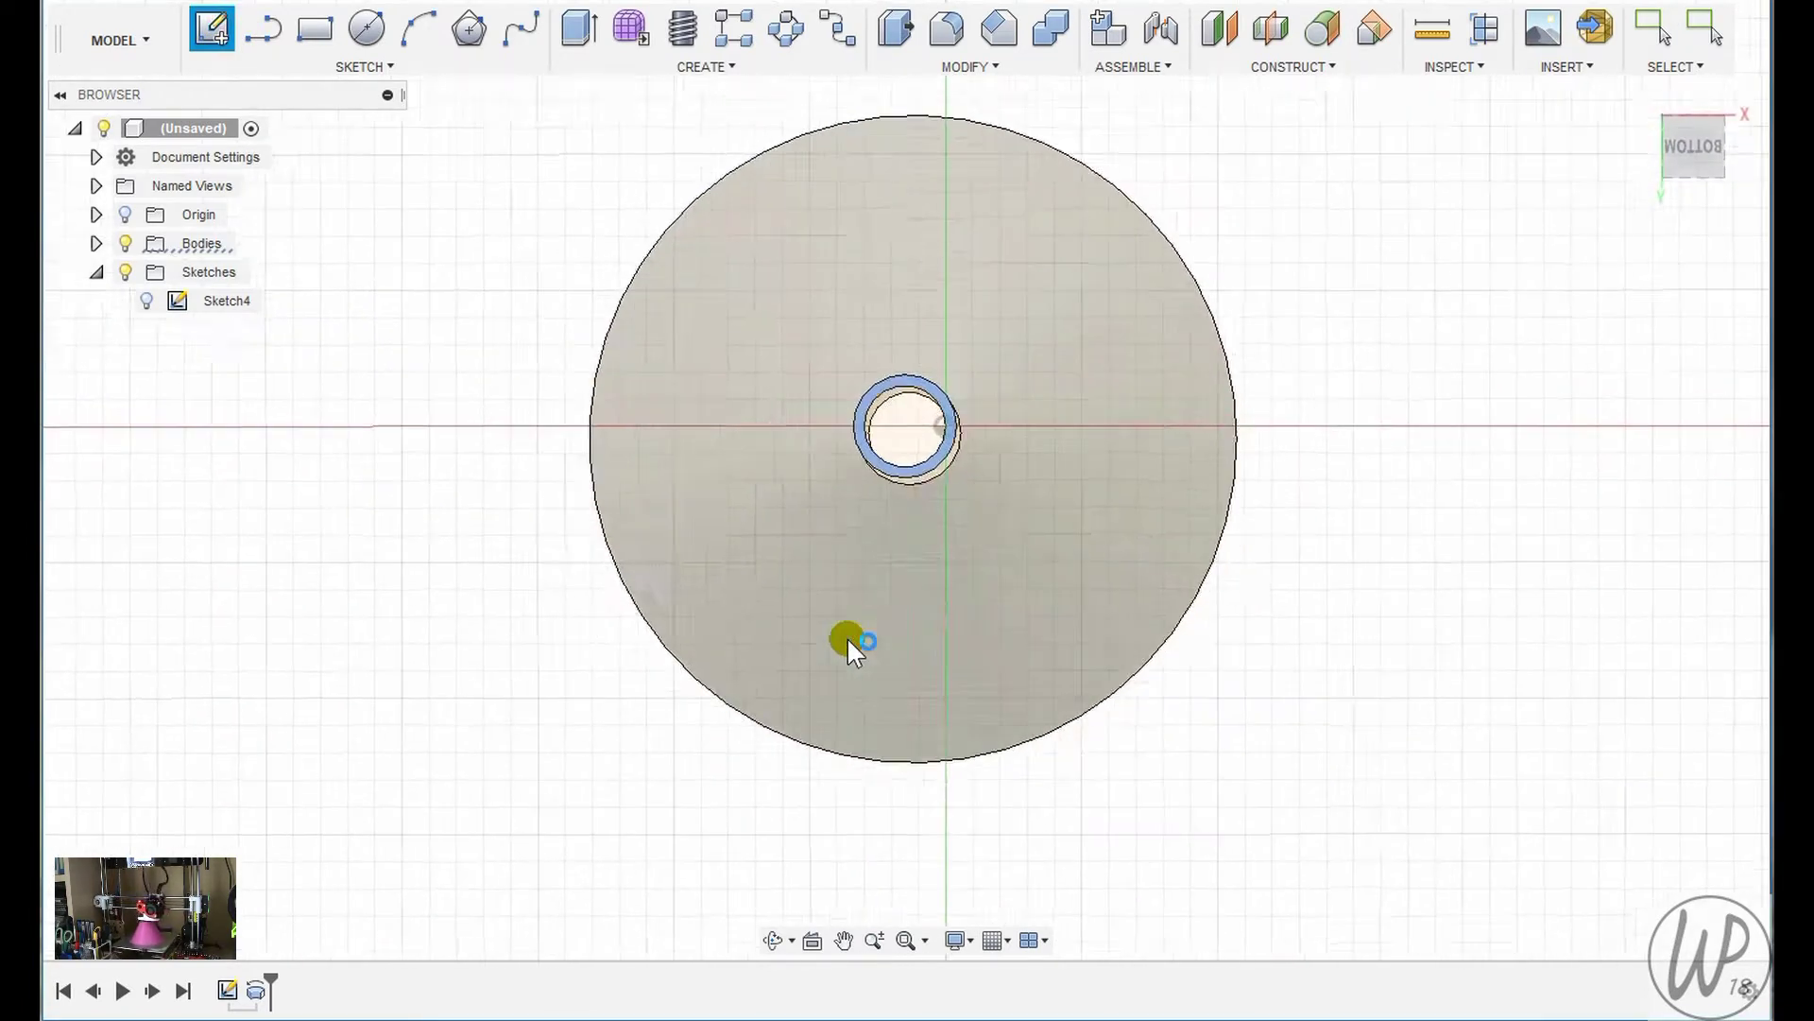
{"action": "scroll", "coordinate": [1019, 423], "scroll_direction": "up", "scroll_amount": 5}
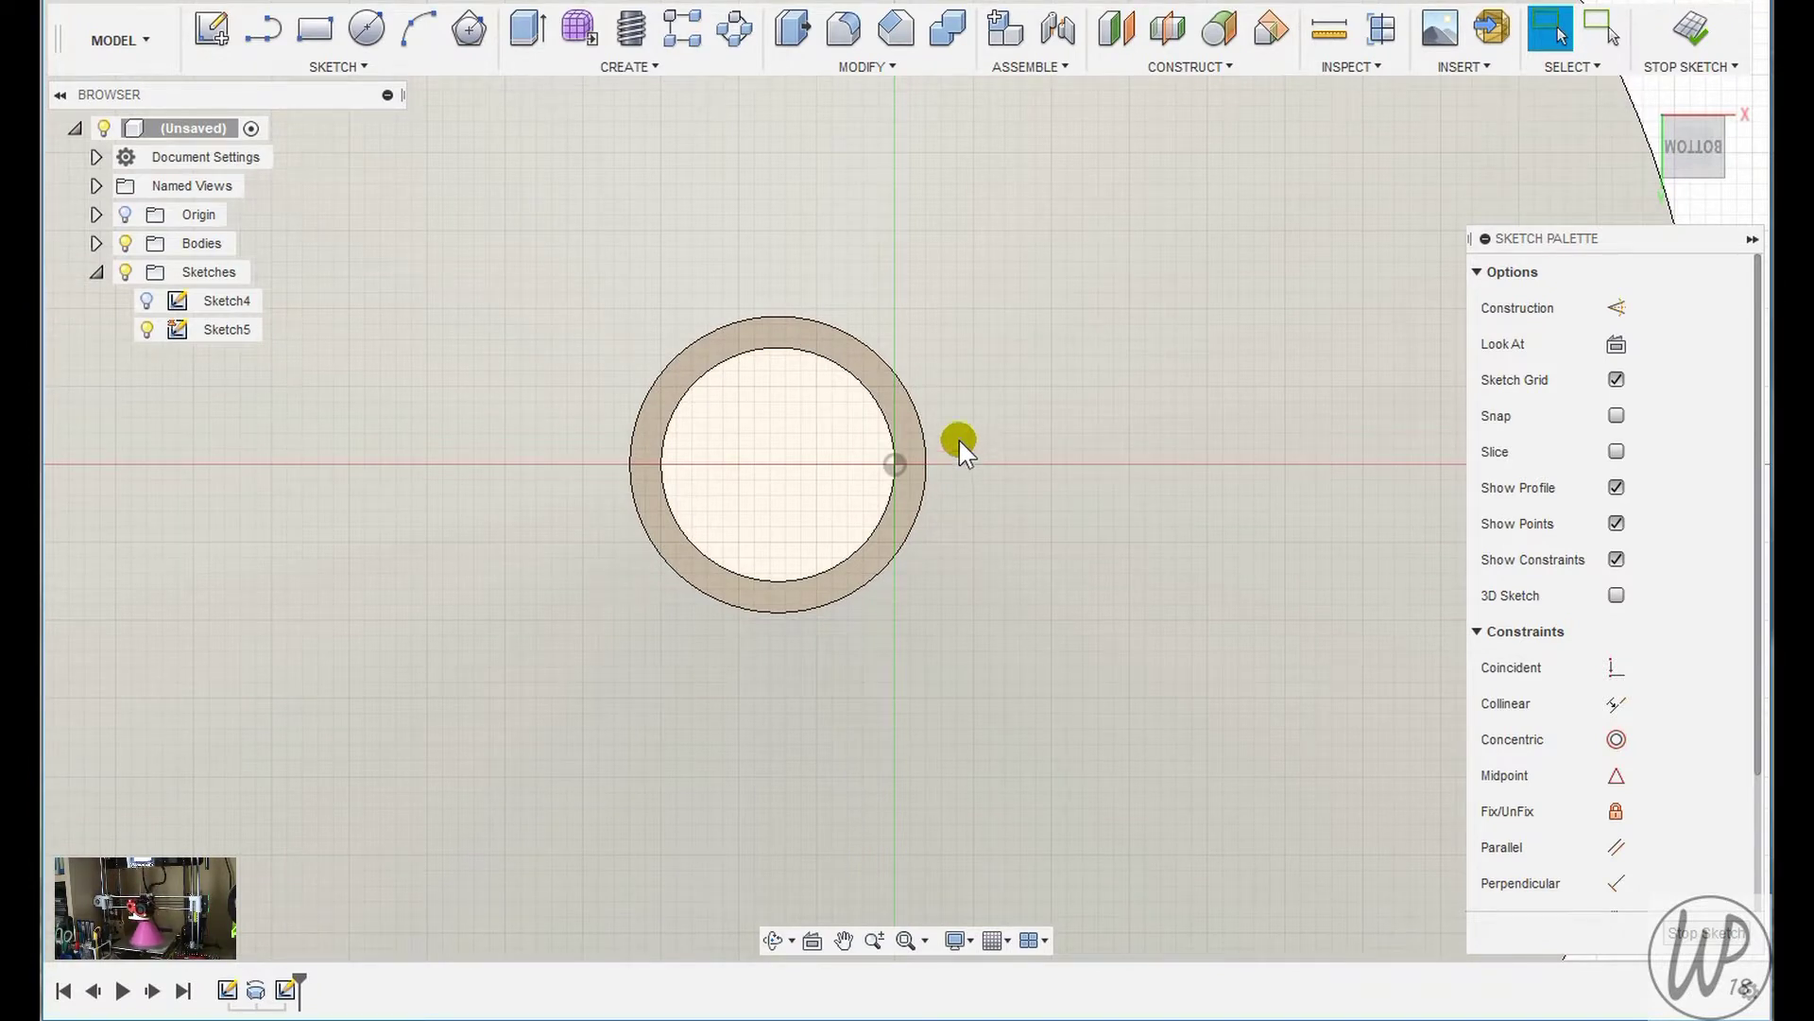
{"action": "key", "text": "c"}
{"action": "left_click", "coordinate": [896, 464]}
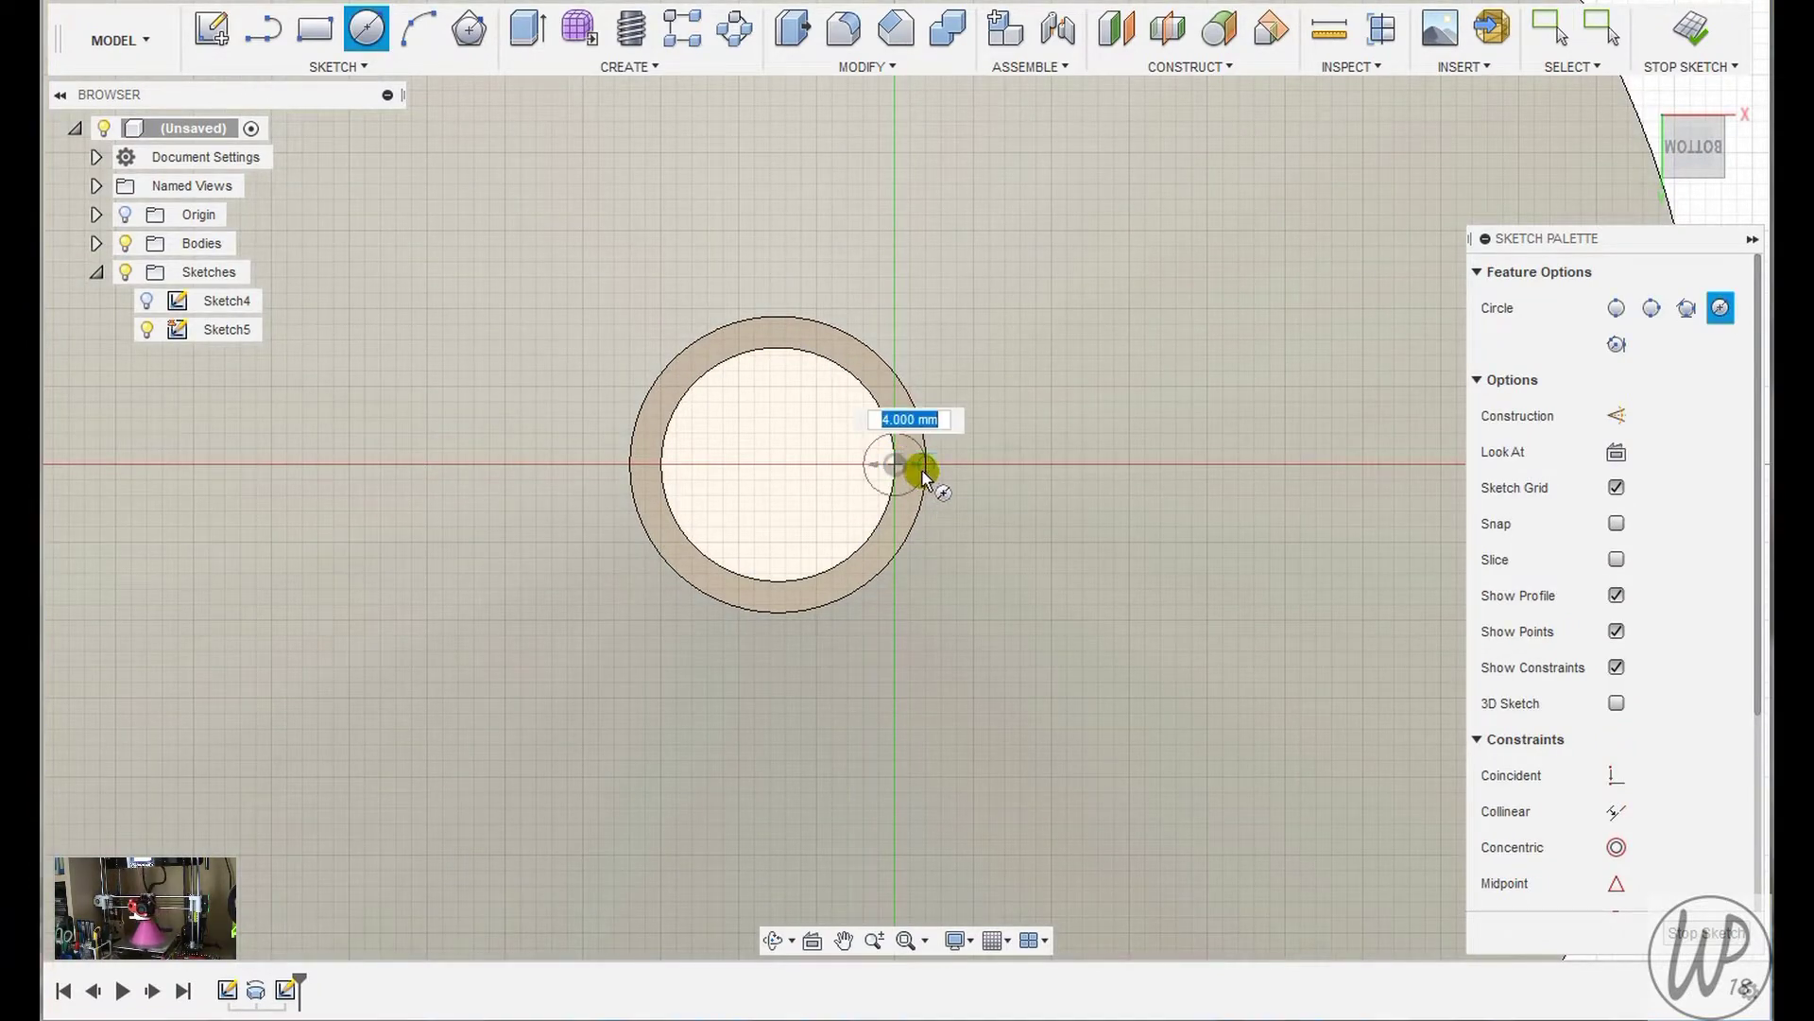
{"action": "left_click", "coordinate": [924, 466]}
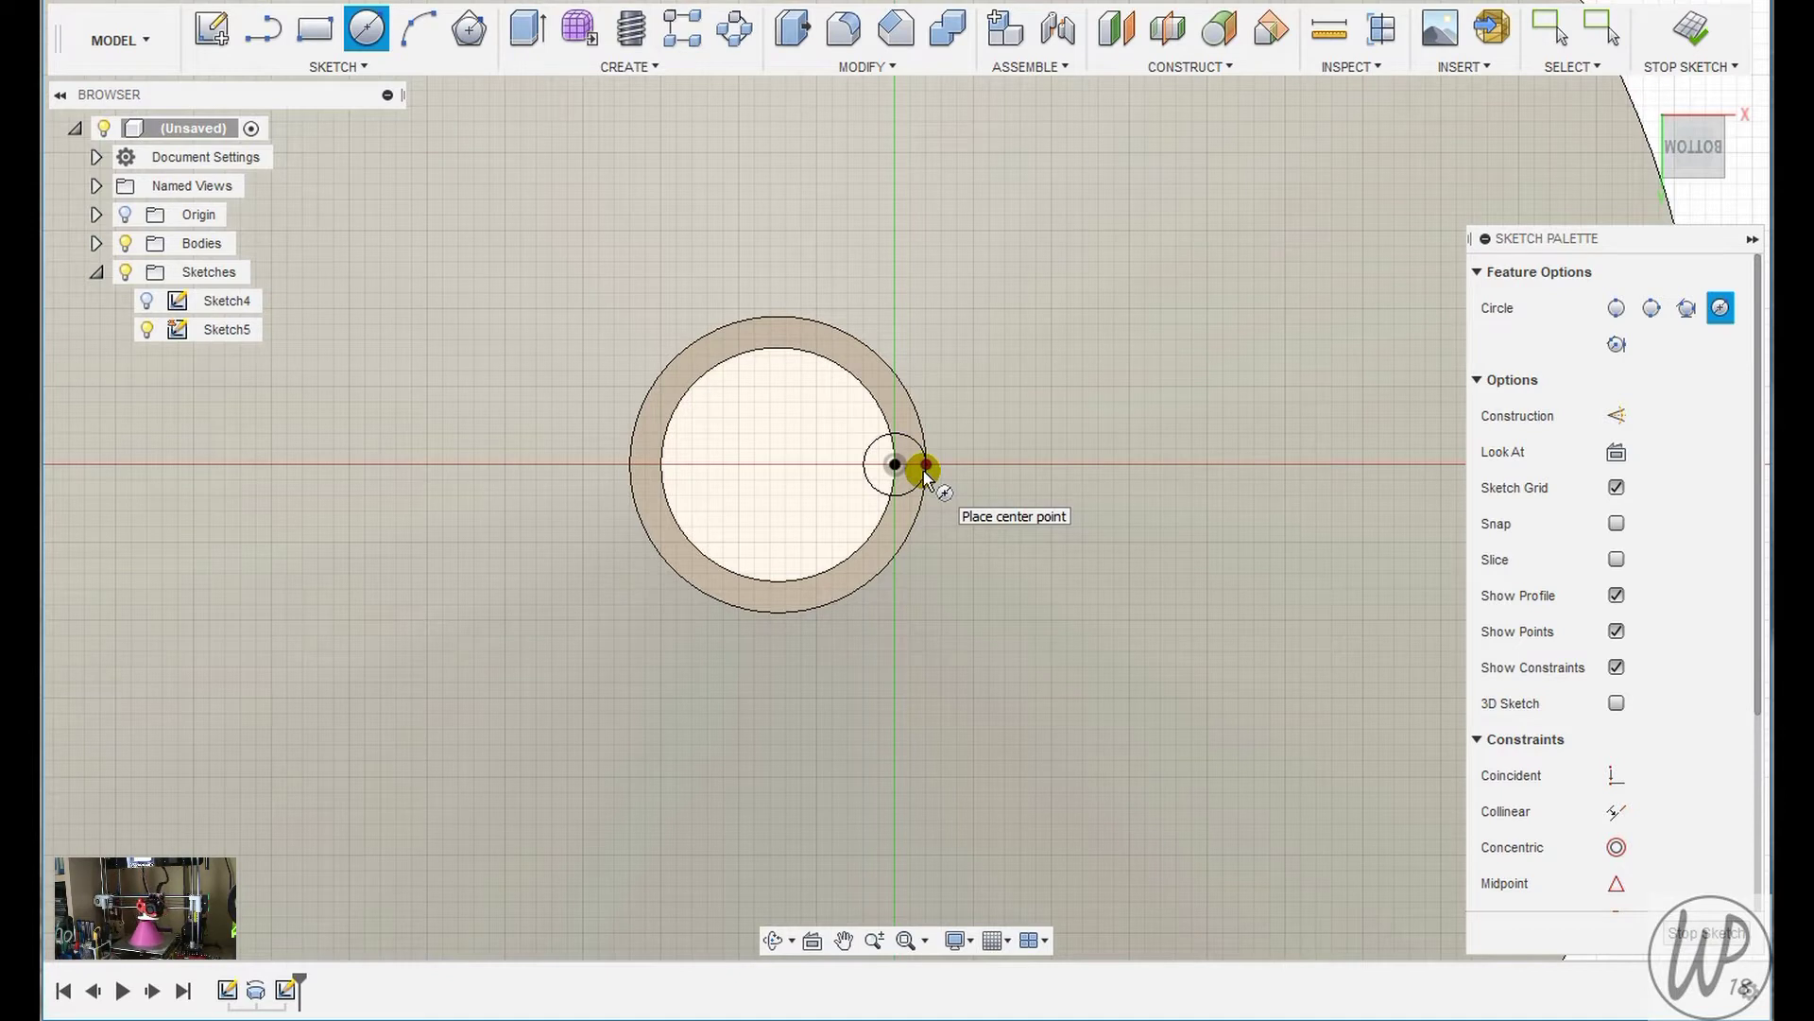
{"action": "key", "text": "o"}
{"action": "left_click", "coordinate": [881, 427]}
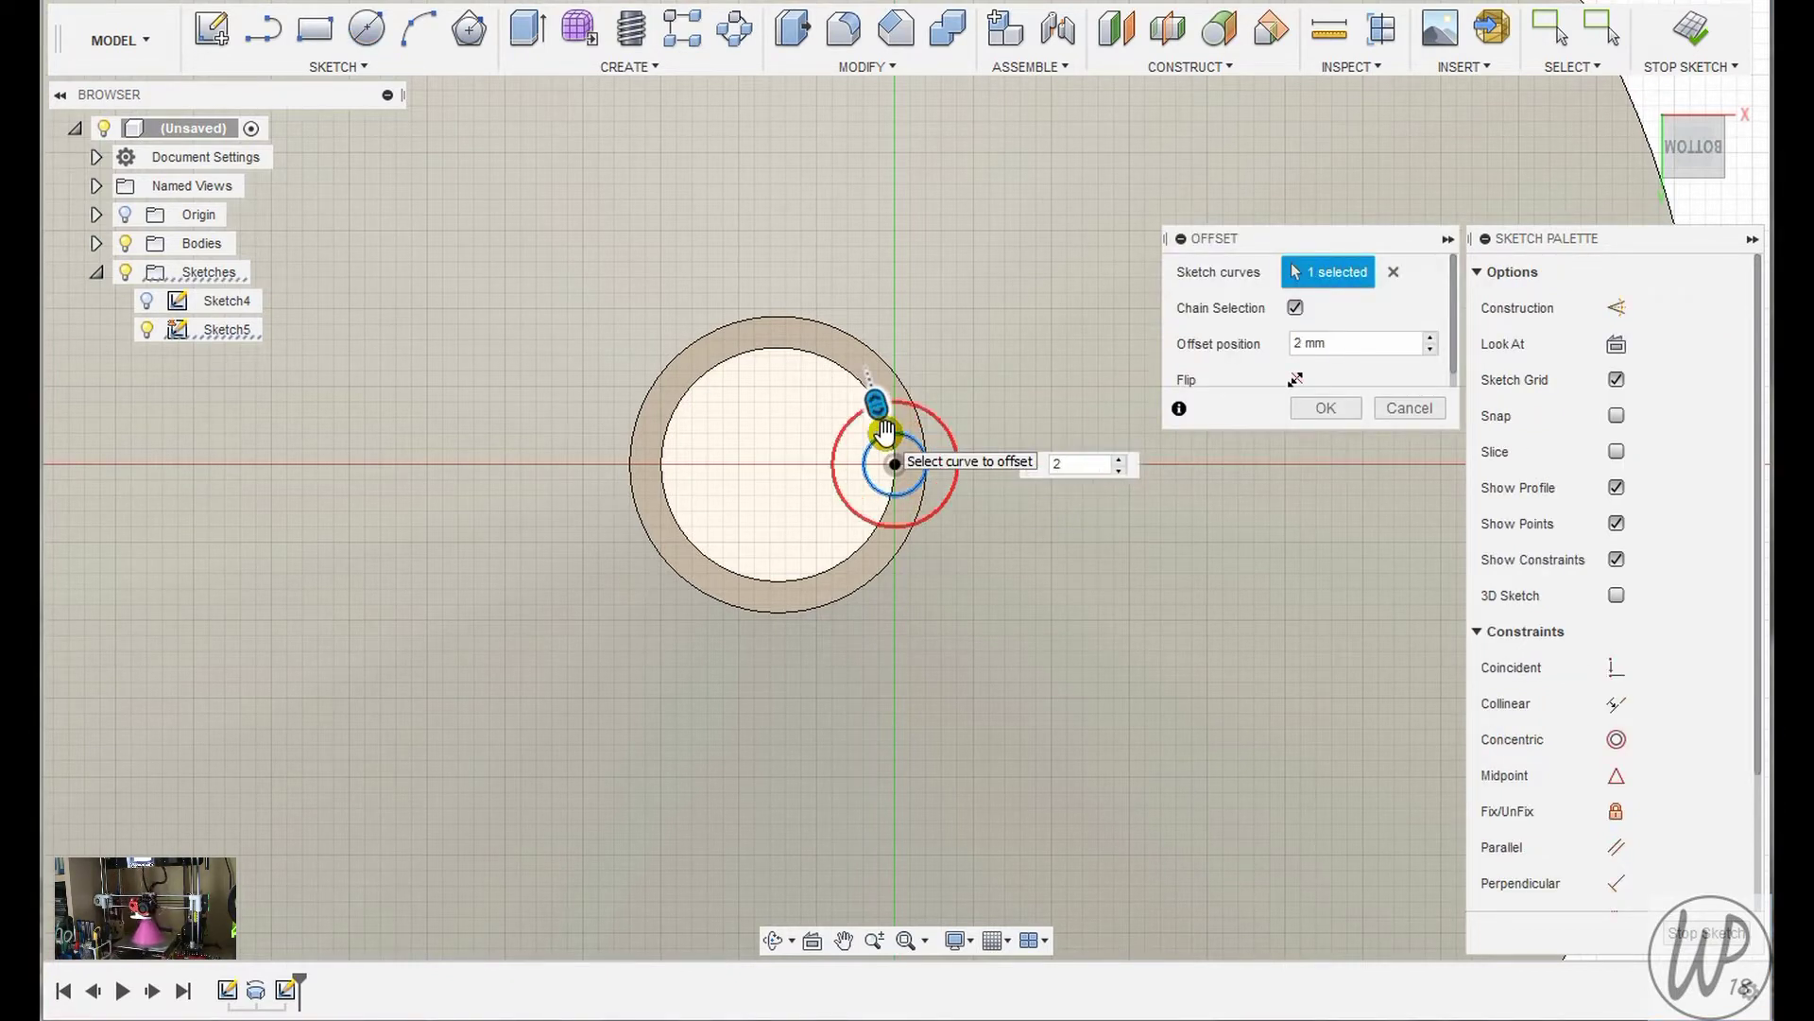
{"action": "key", "text": "Return"}
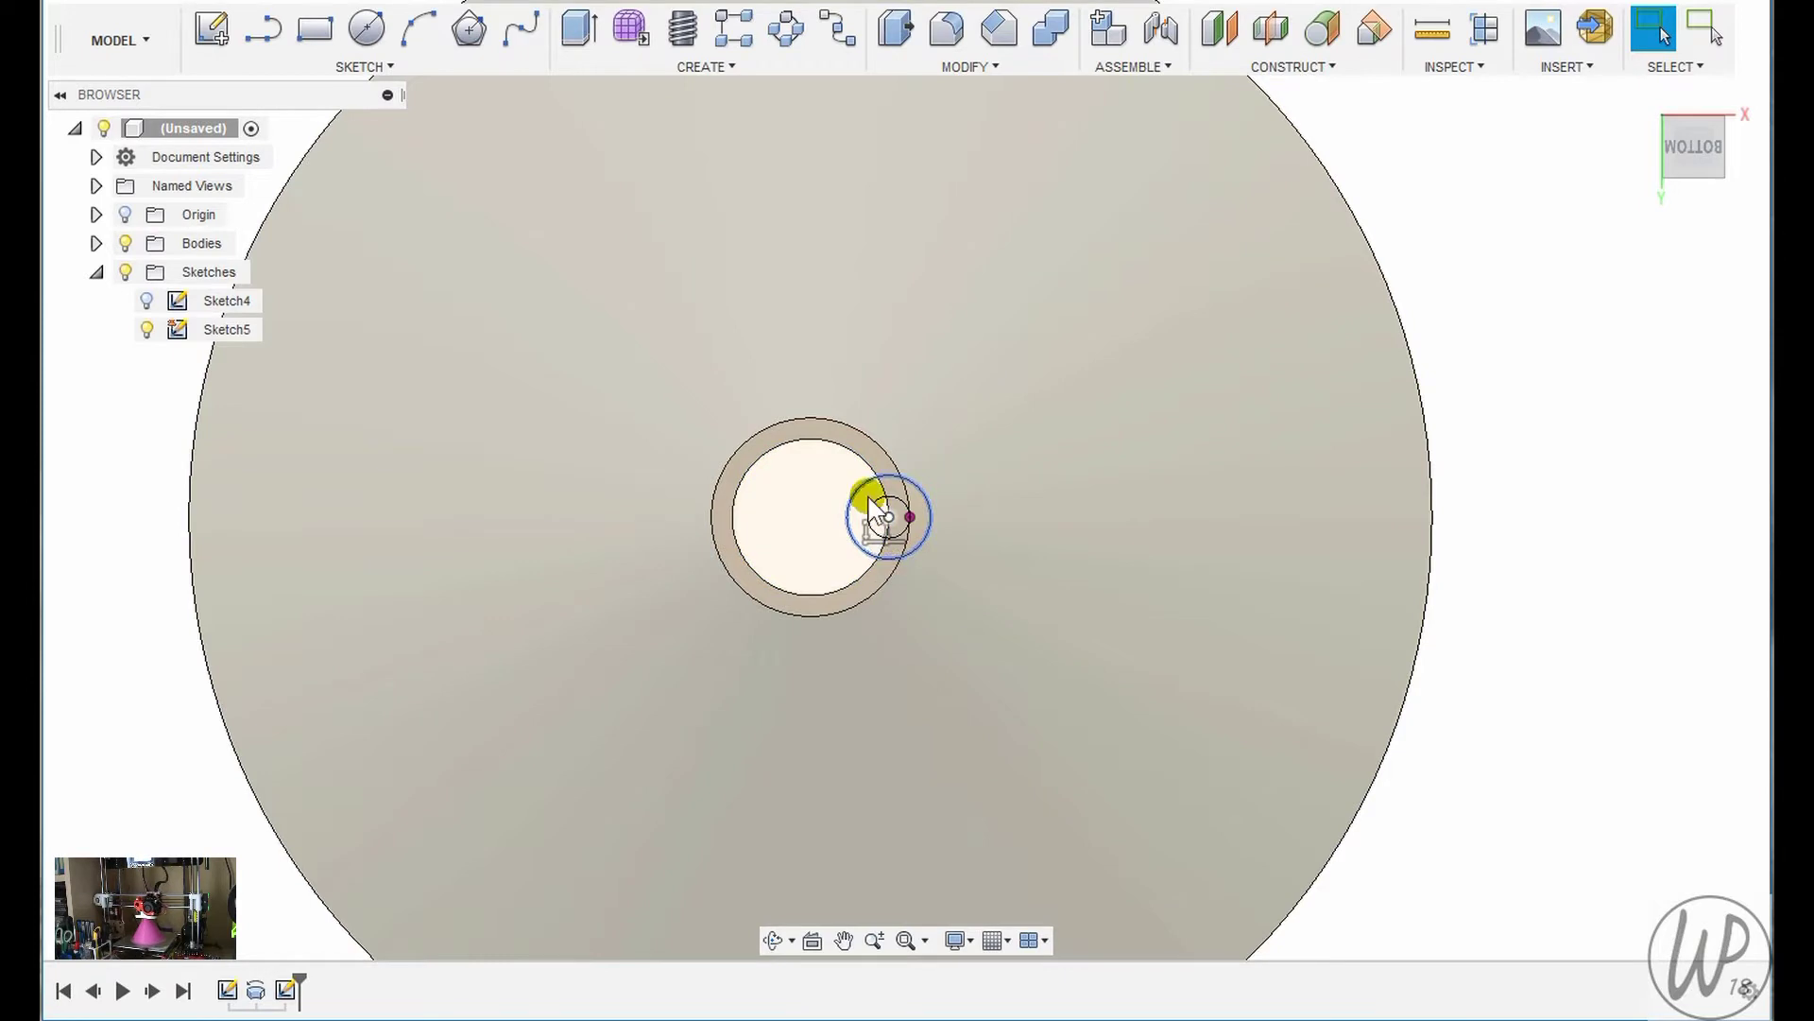
Extrude the small circle profile -96.261 mm along the spout, joined to the funnel body
{"action": "key", "text": "e"}
{"action": "left_click", "coordinate": [866, 501]}
{"action": "middle_click_drag", "start_coordinate": [1075, 609], "coordinate": [1095, 696], "text": "shift"}
{"action": "scroll", "coordinate": [922, 688], "scroll_direction": "down", "scroll_amount": 8}
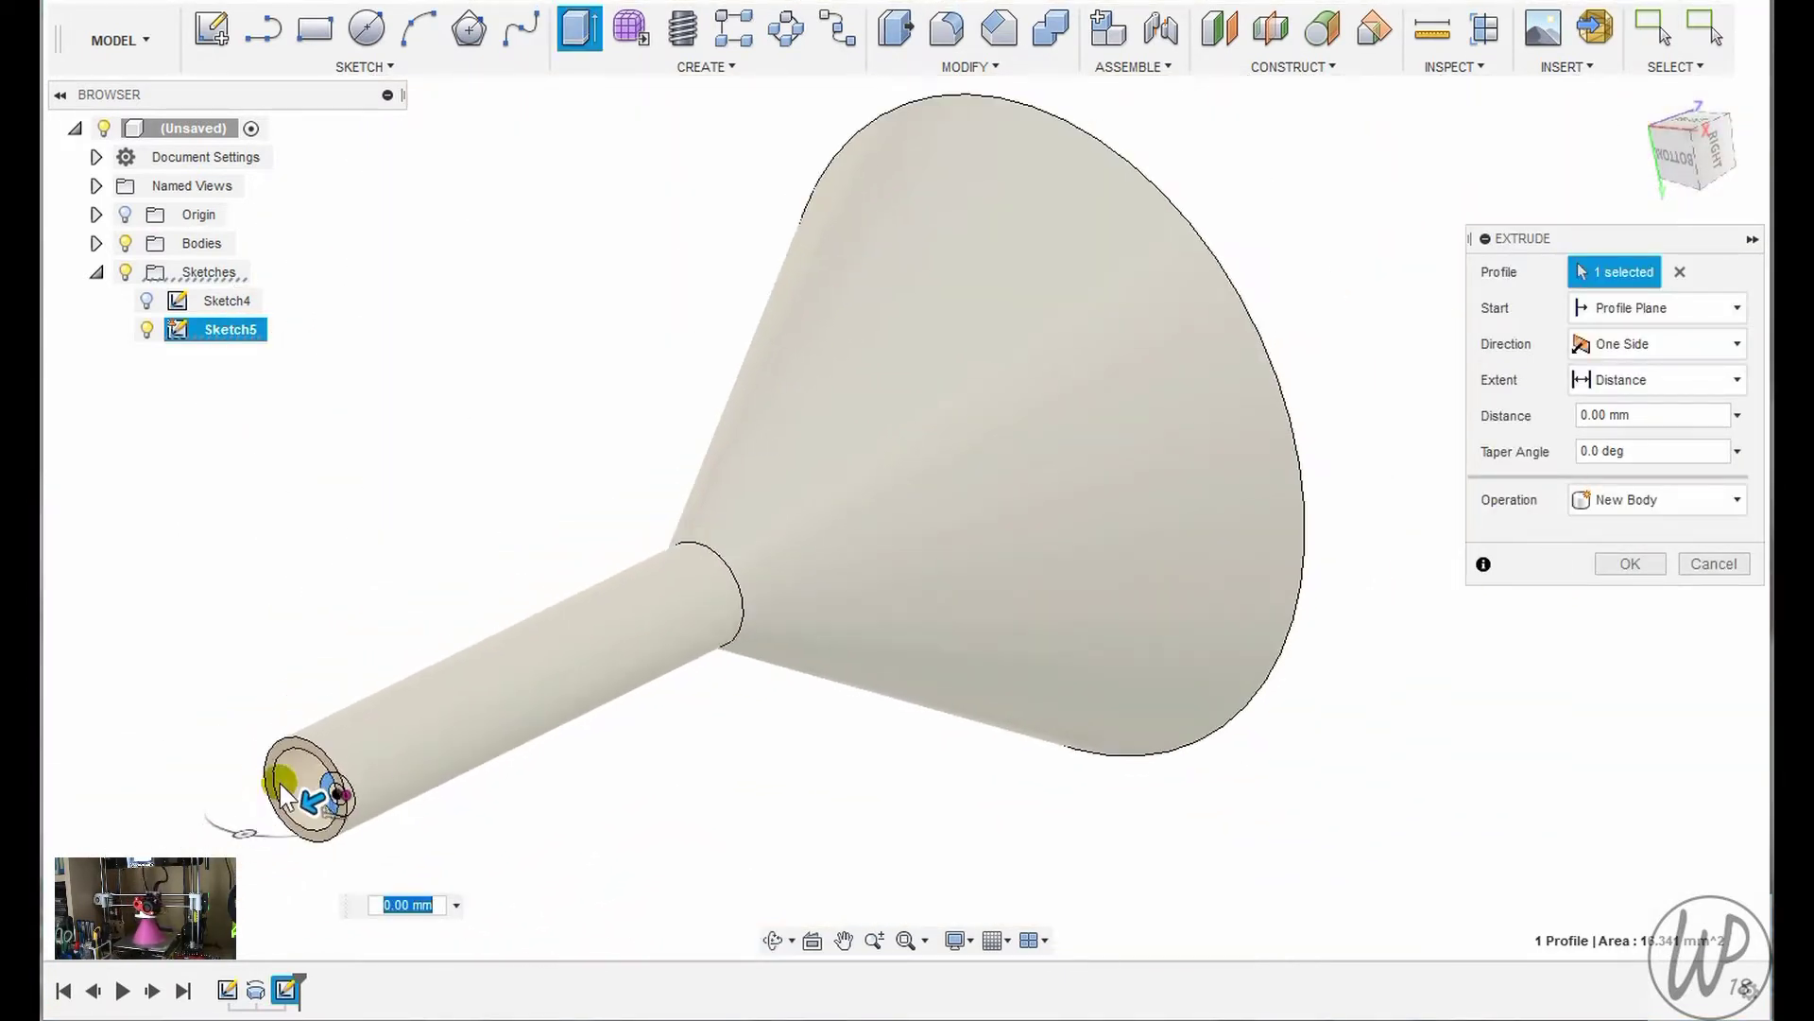
{"action": "left_click_drag", "start_coordinate": [288, 820], "coordinate": [1110, 770]}
{"action": "middle_click_drag", "start_coordinate": [1111, 770], "coordinate": [932, 753], "text": "shift"}
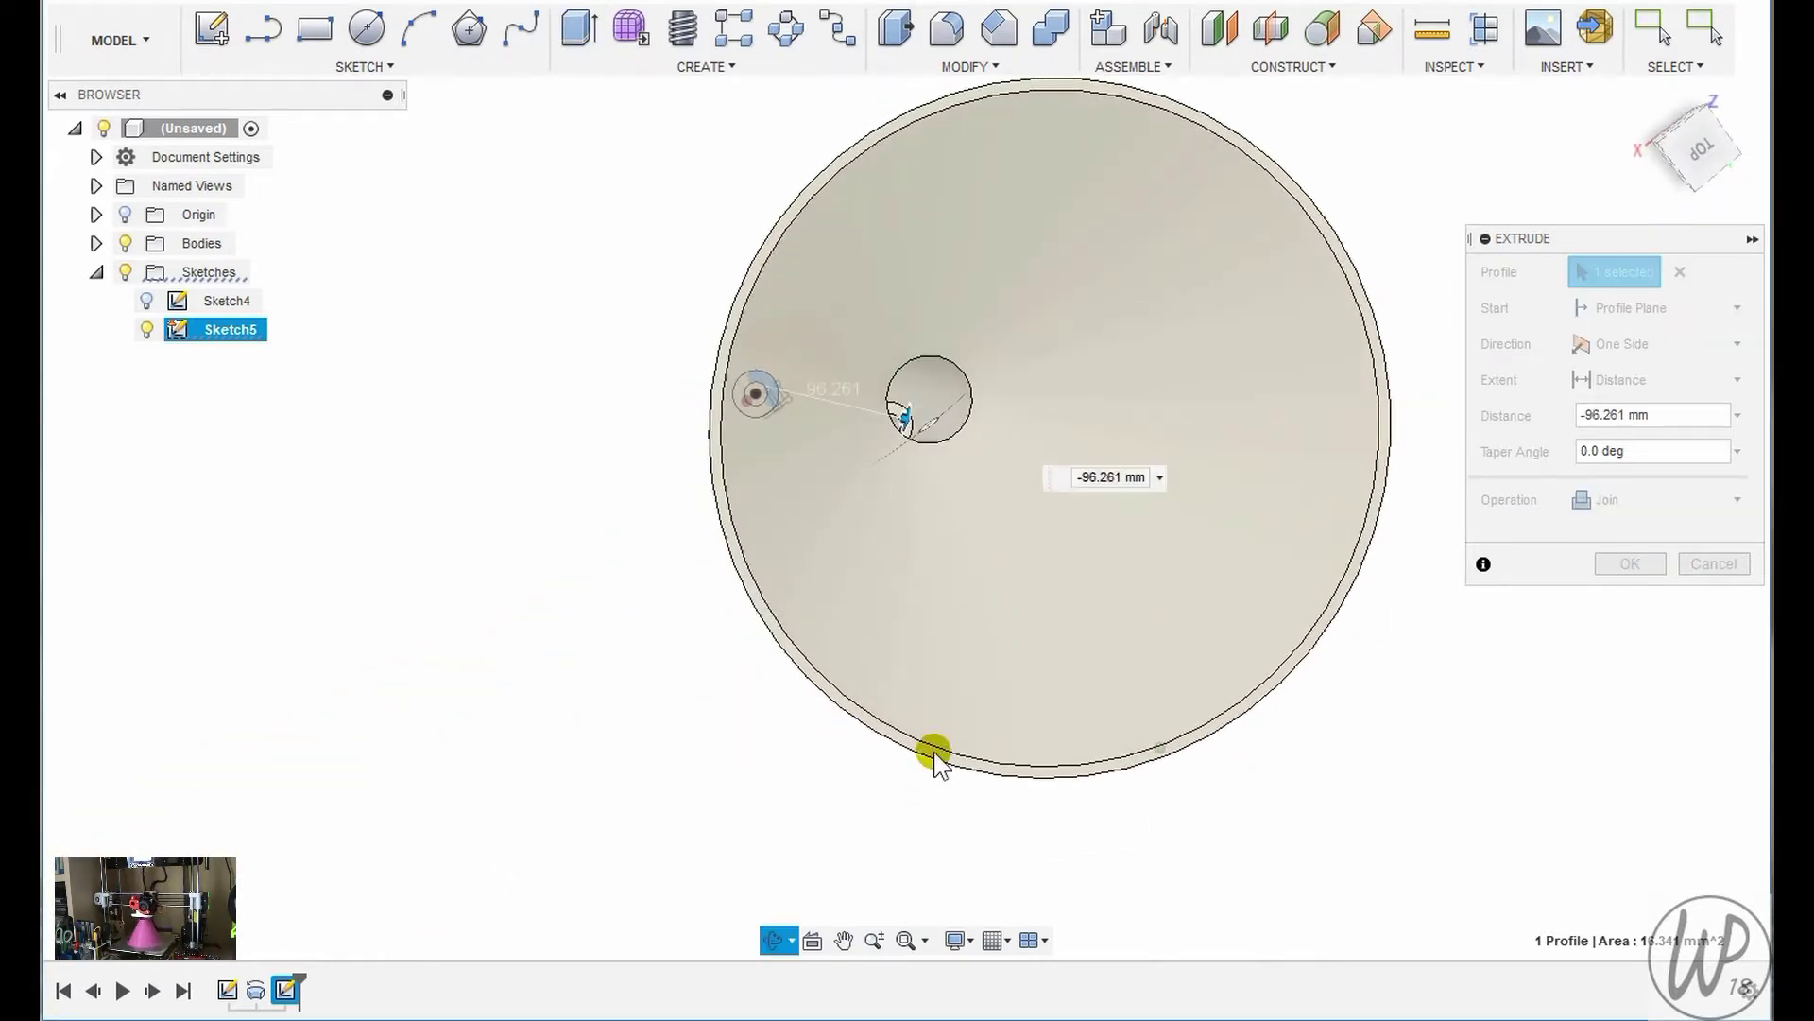
{"action": "scroll", "coordinate": [947, 331], "scroll_direction": "up", "scroll_amount": 5}
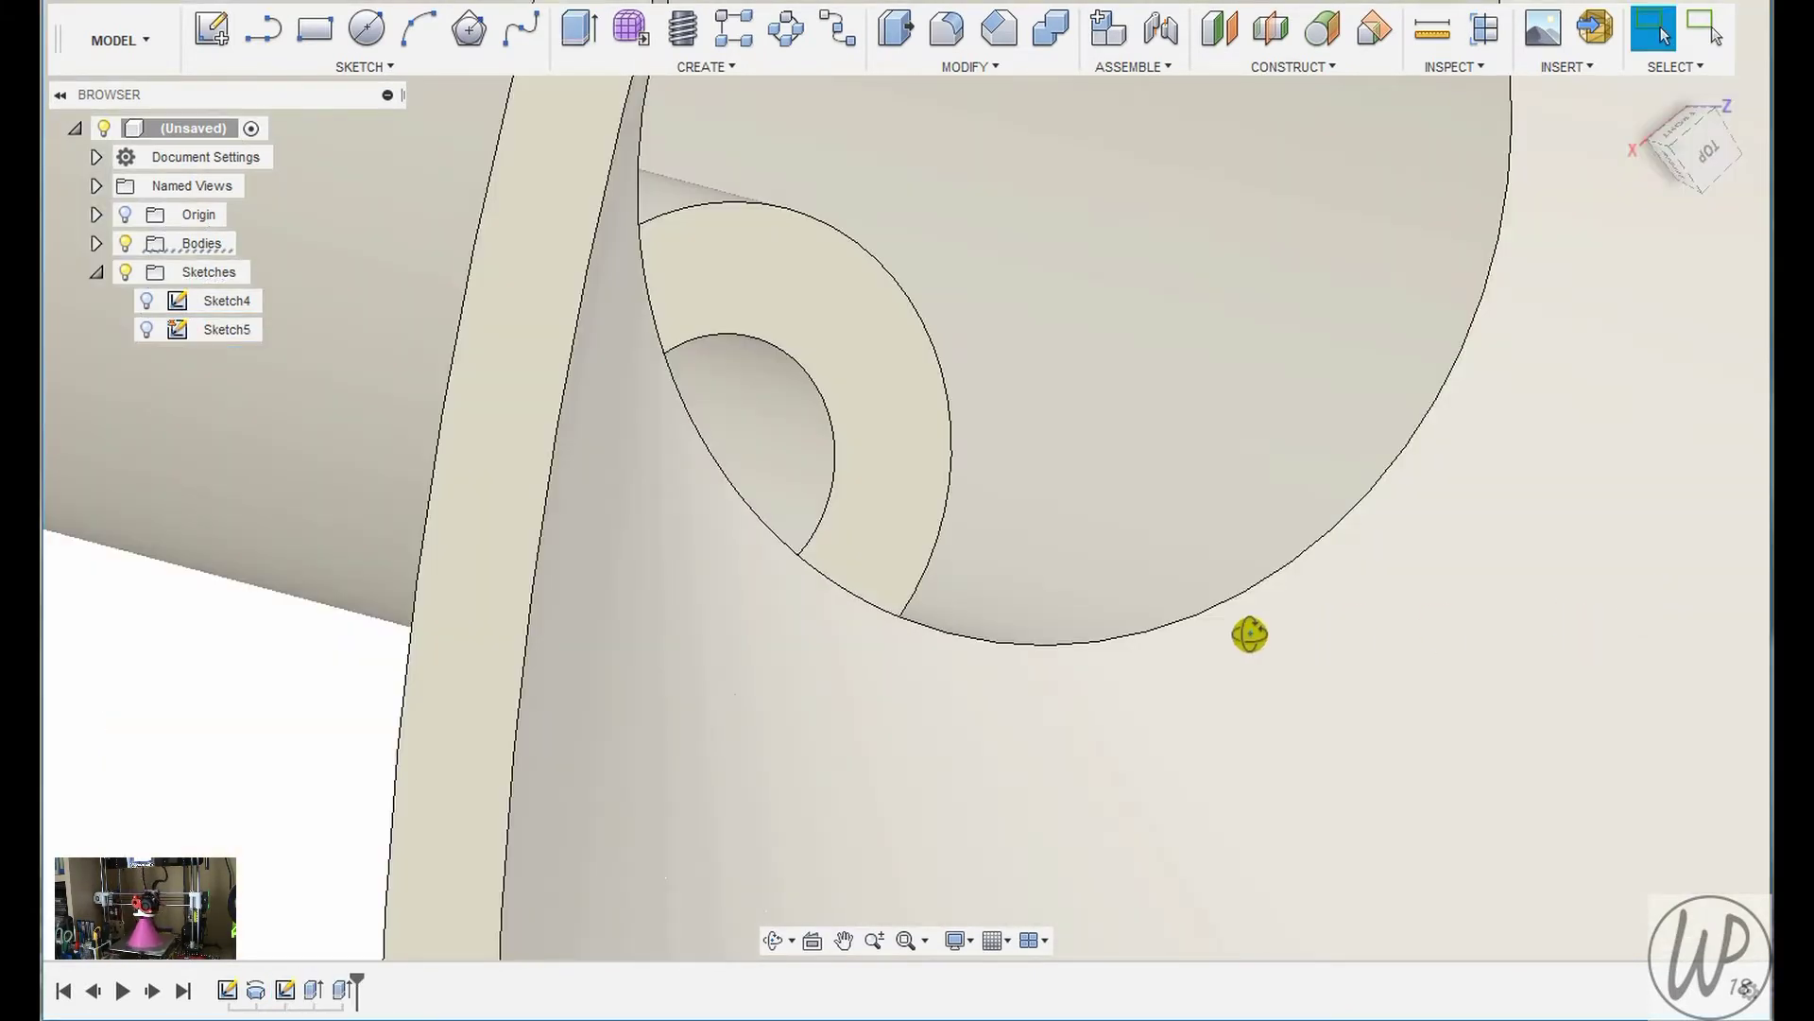
{"action": "middle_click_drag", "start_coordinate": [1249, 634], "coordinate": [1282, 569], "text": "shift"}
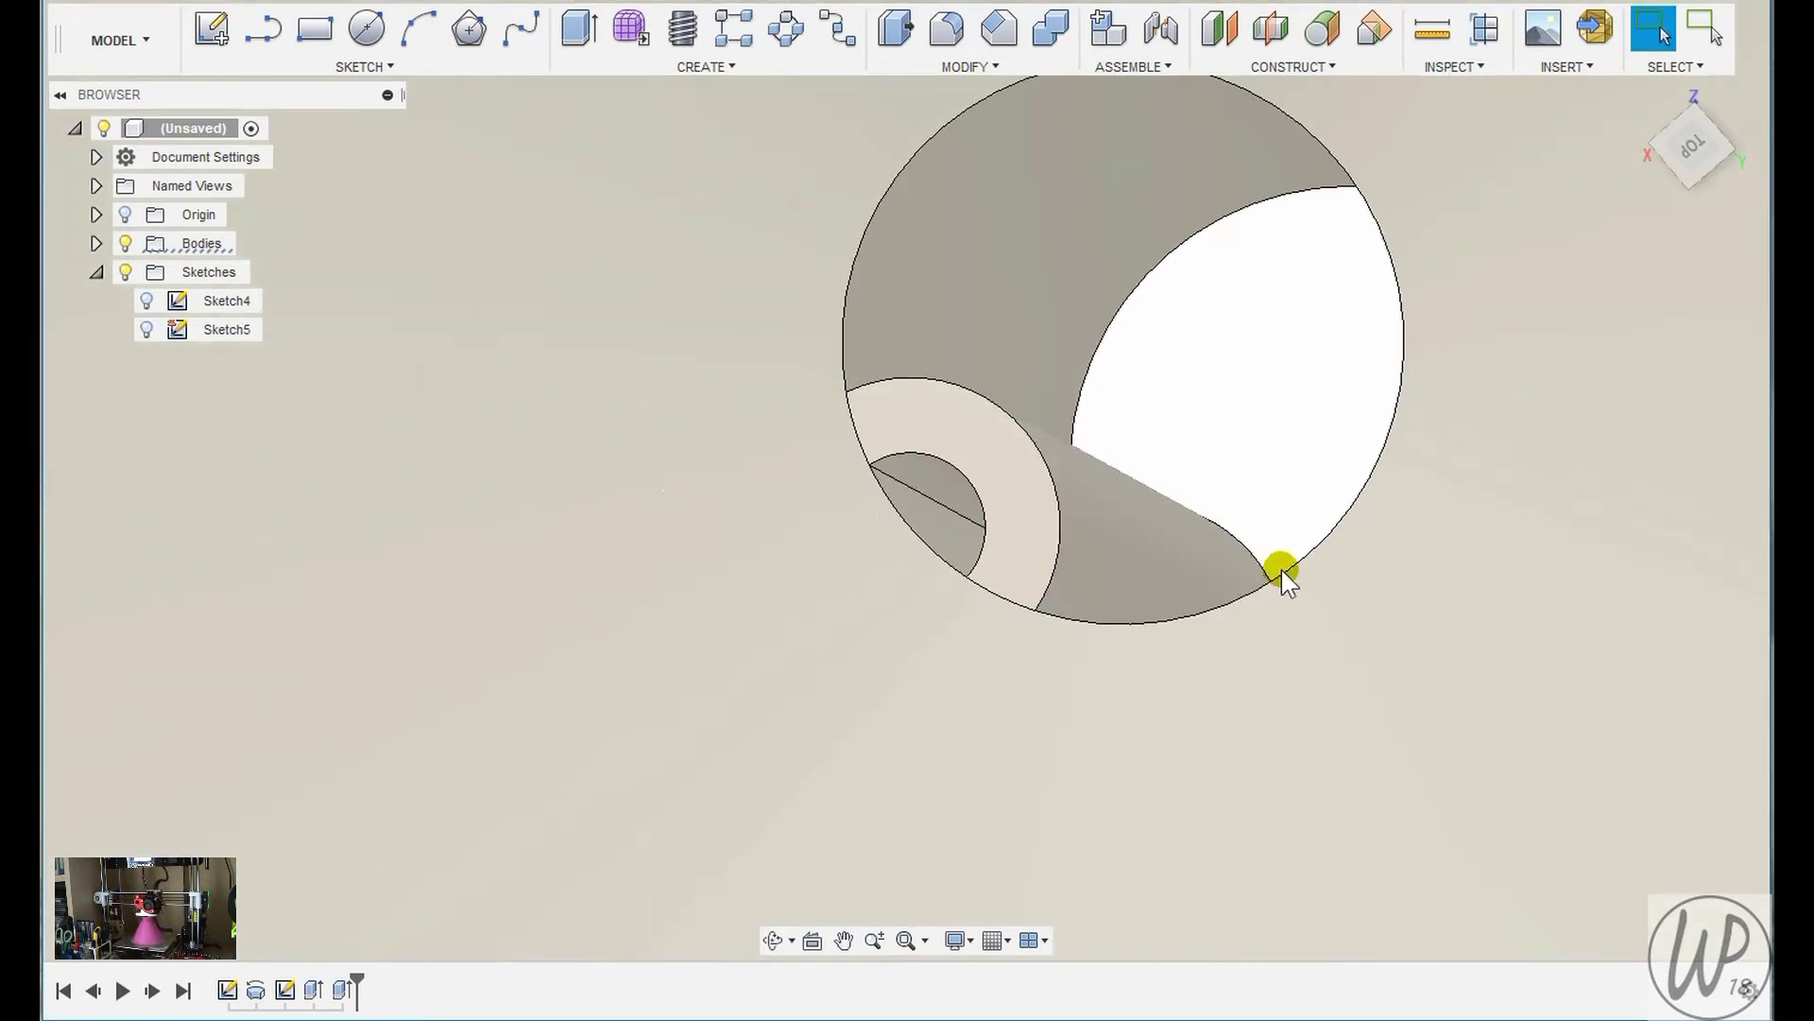
{"action": "scroll", "coordinate": [1281, 570], "scroll_direction": "down", "scroll_amount": 10}
{"action": "middle_click_drag", "start_coordinate": [1263, 633], "coordinate": [1202, 572], "text": "shift"}
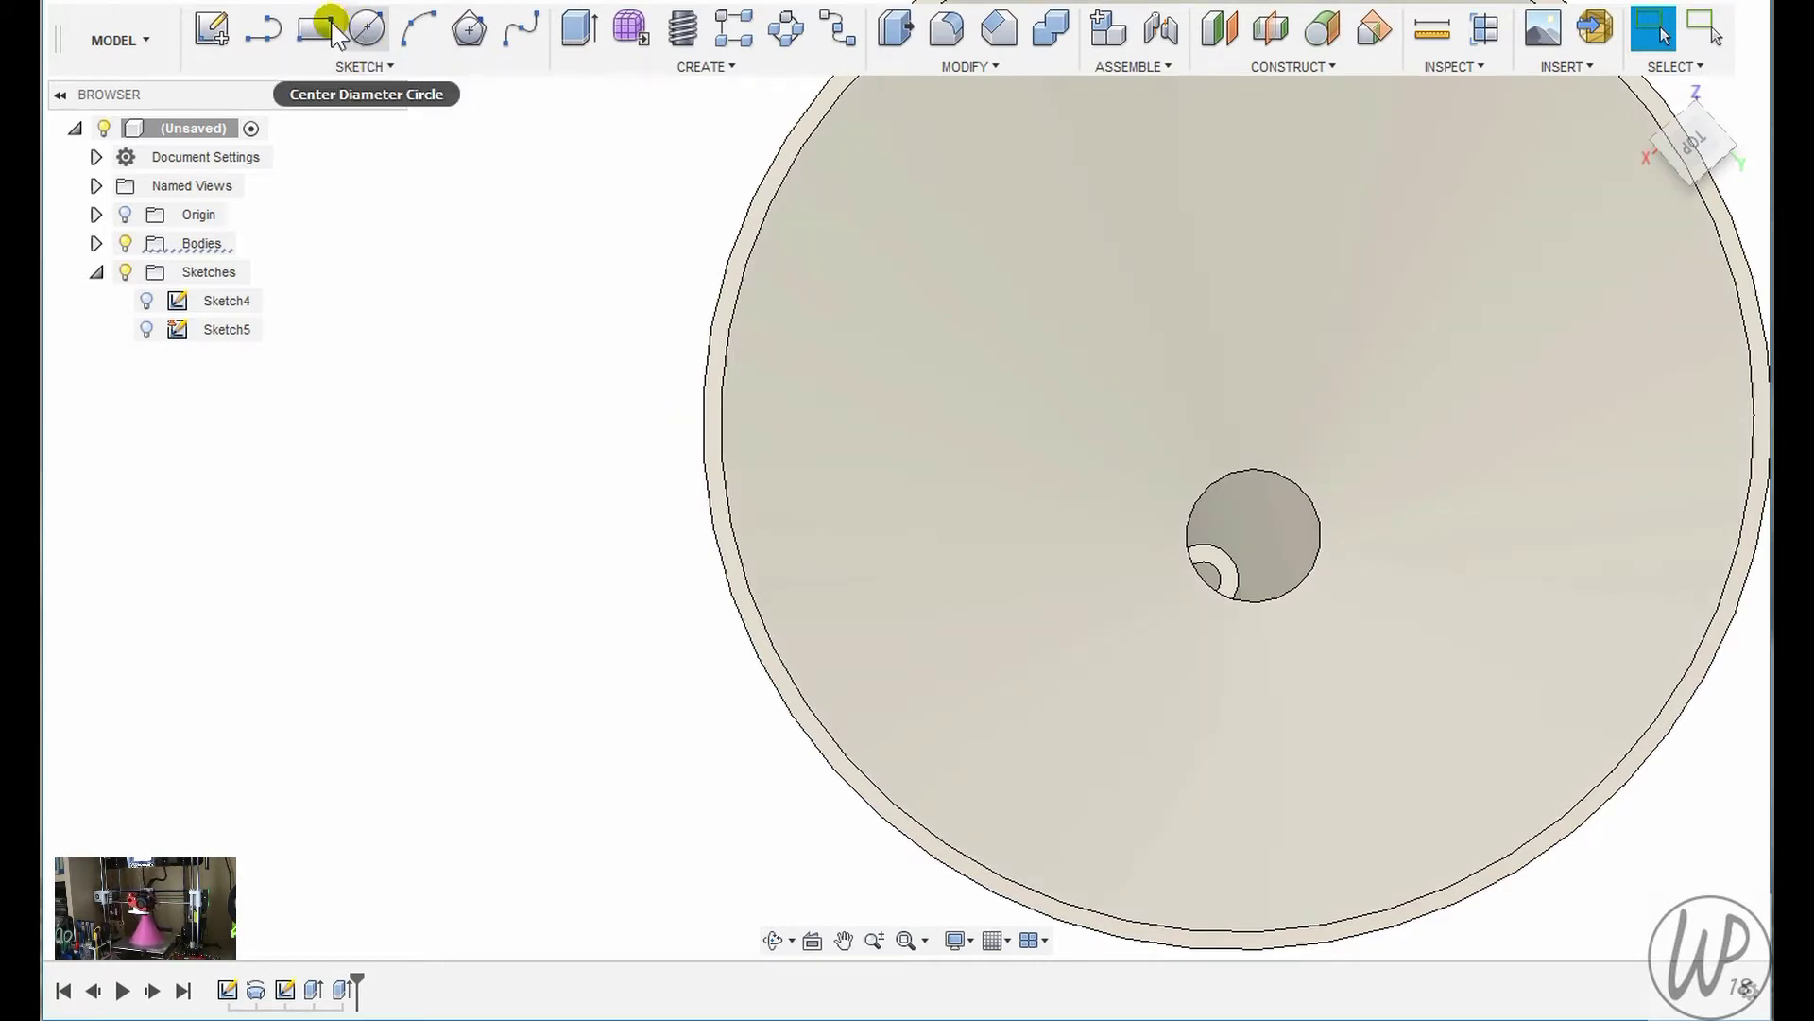
On the funnel's wide face, sketch a small circle at the rim and offset it 2 mm
{"action": "left_click", "coordinate": [209, 30]}
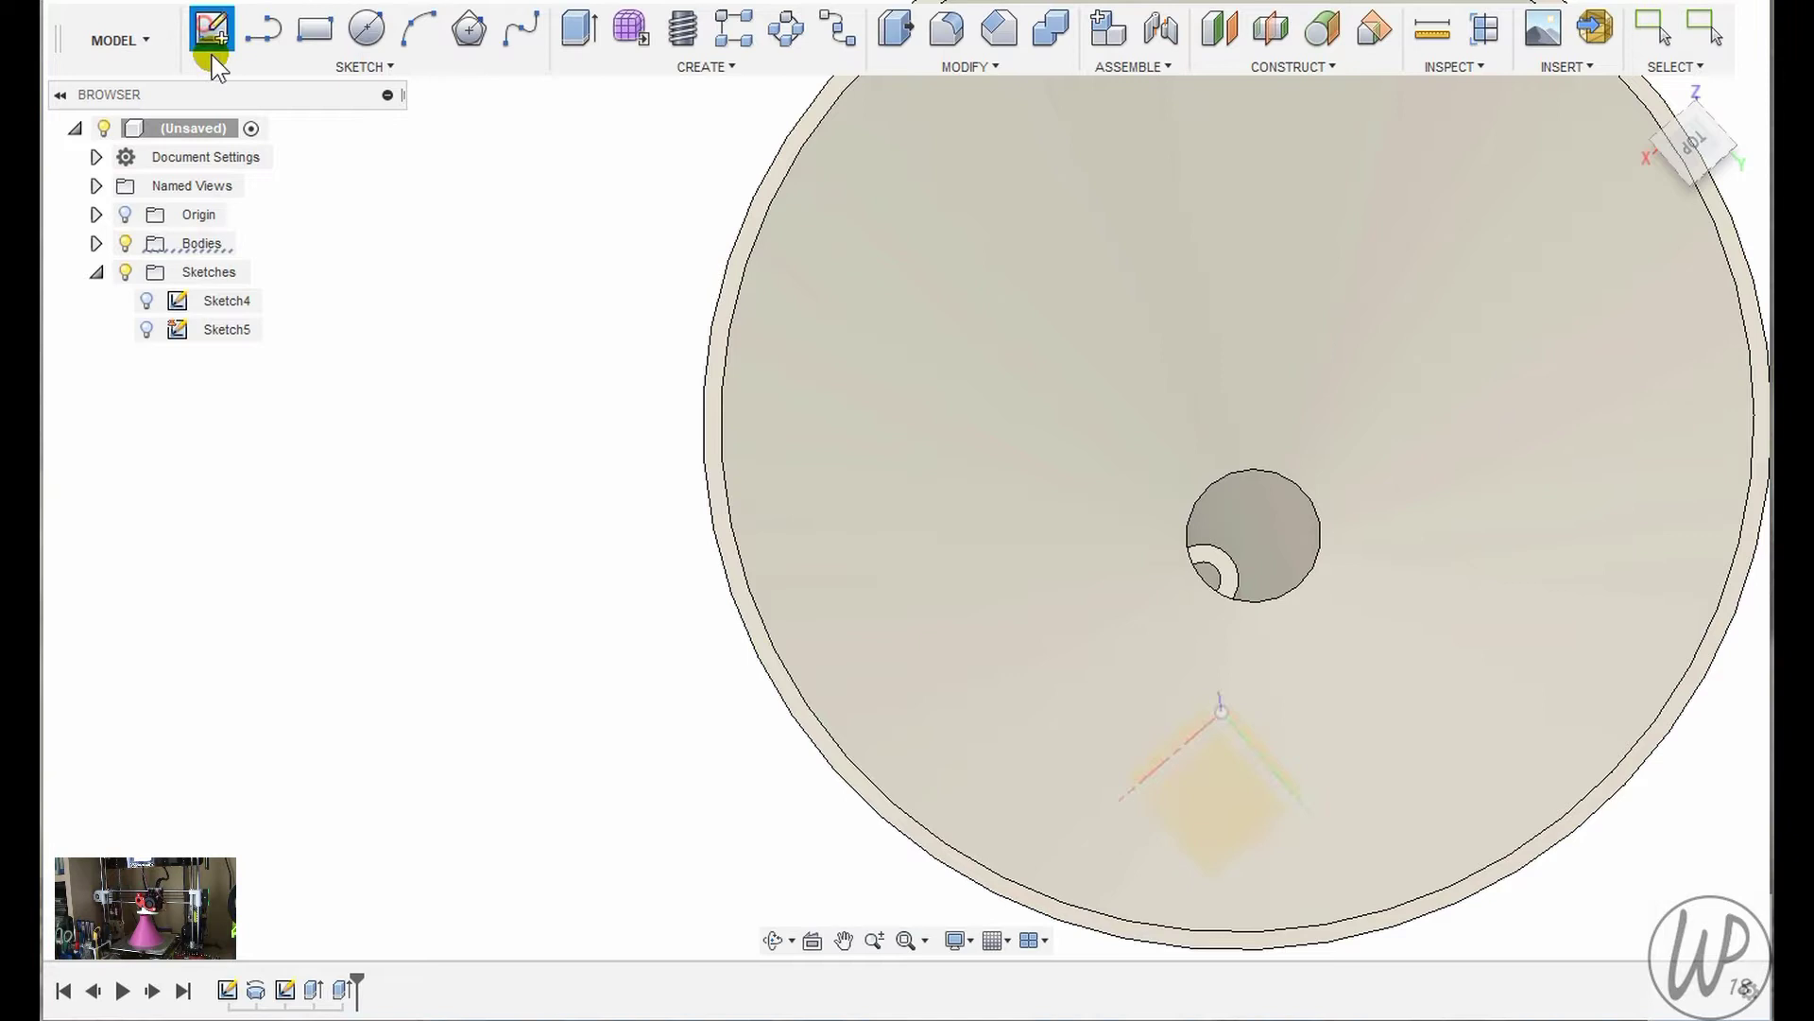
{"action": "left_click", "coordinate": [754, 621]}
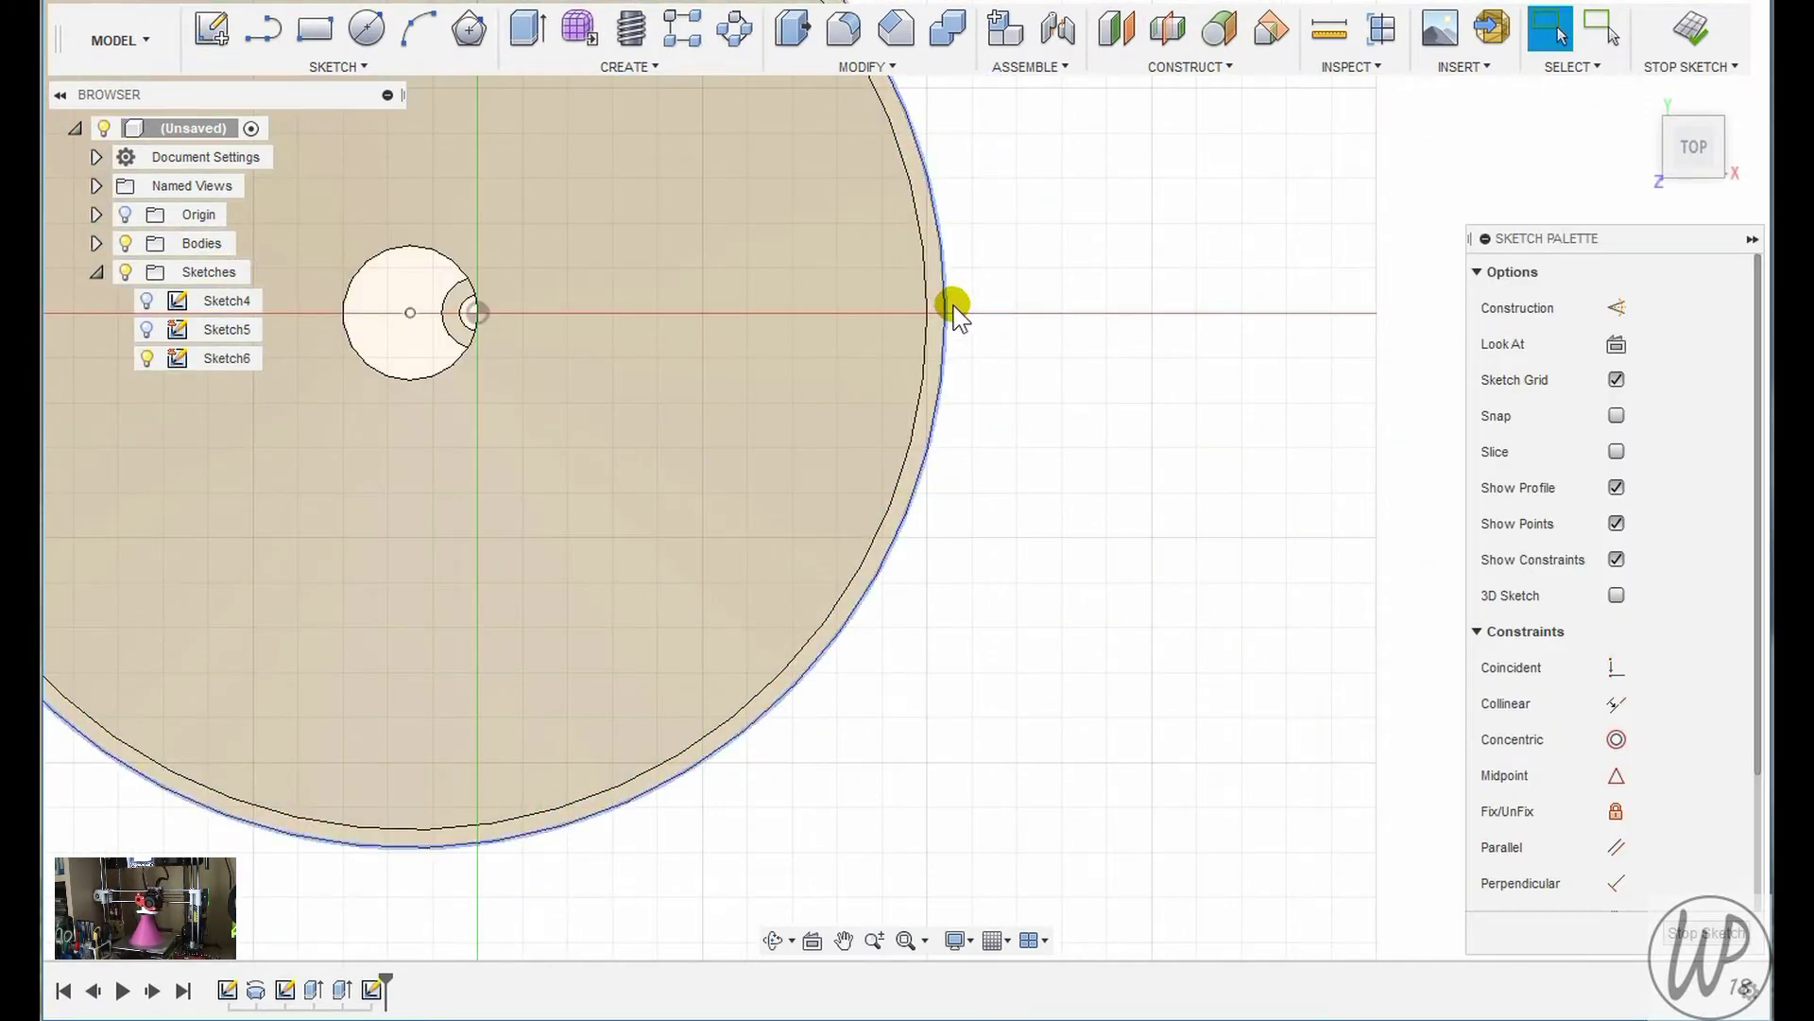
{"action": "scroll", "coordinate": [964, 314], "scroll_direction": "up", "scroll_amount": 2}
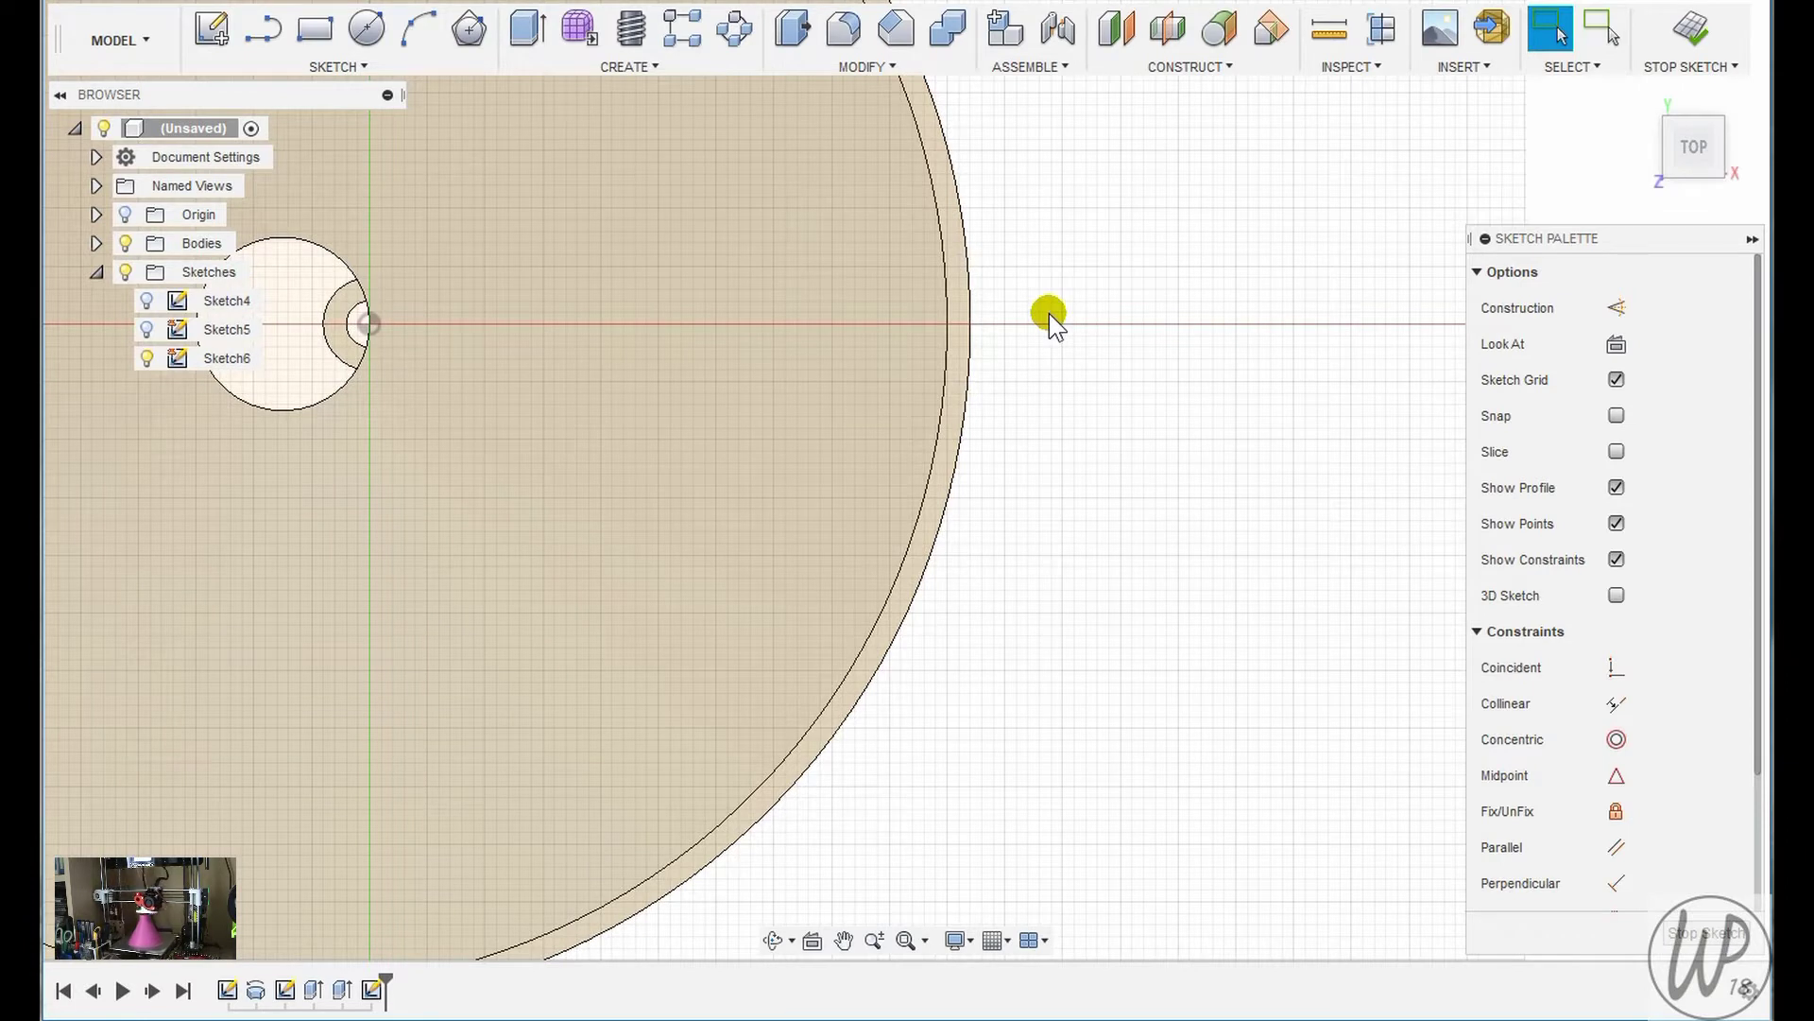
{"action": "key", "text": "c"}
{"action": "left_click", "coordinate": [947, 324]}
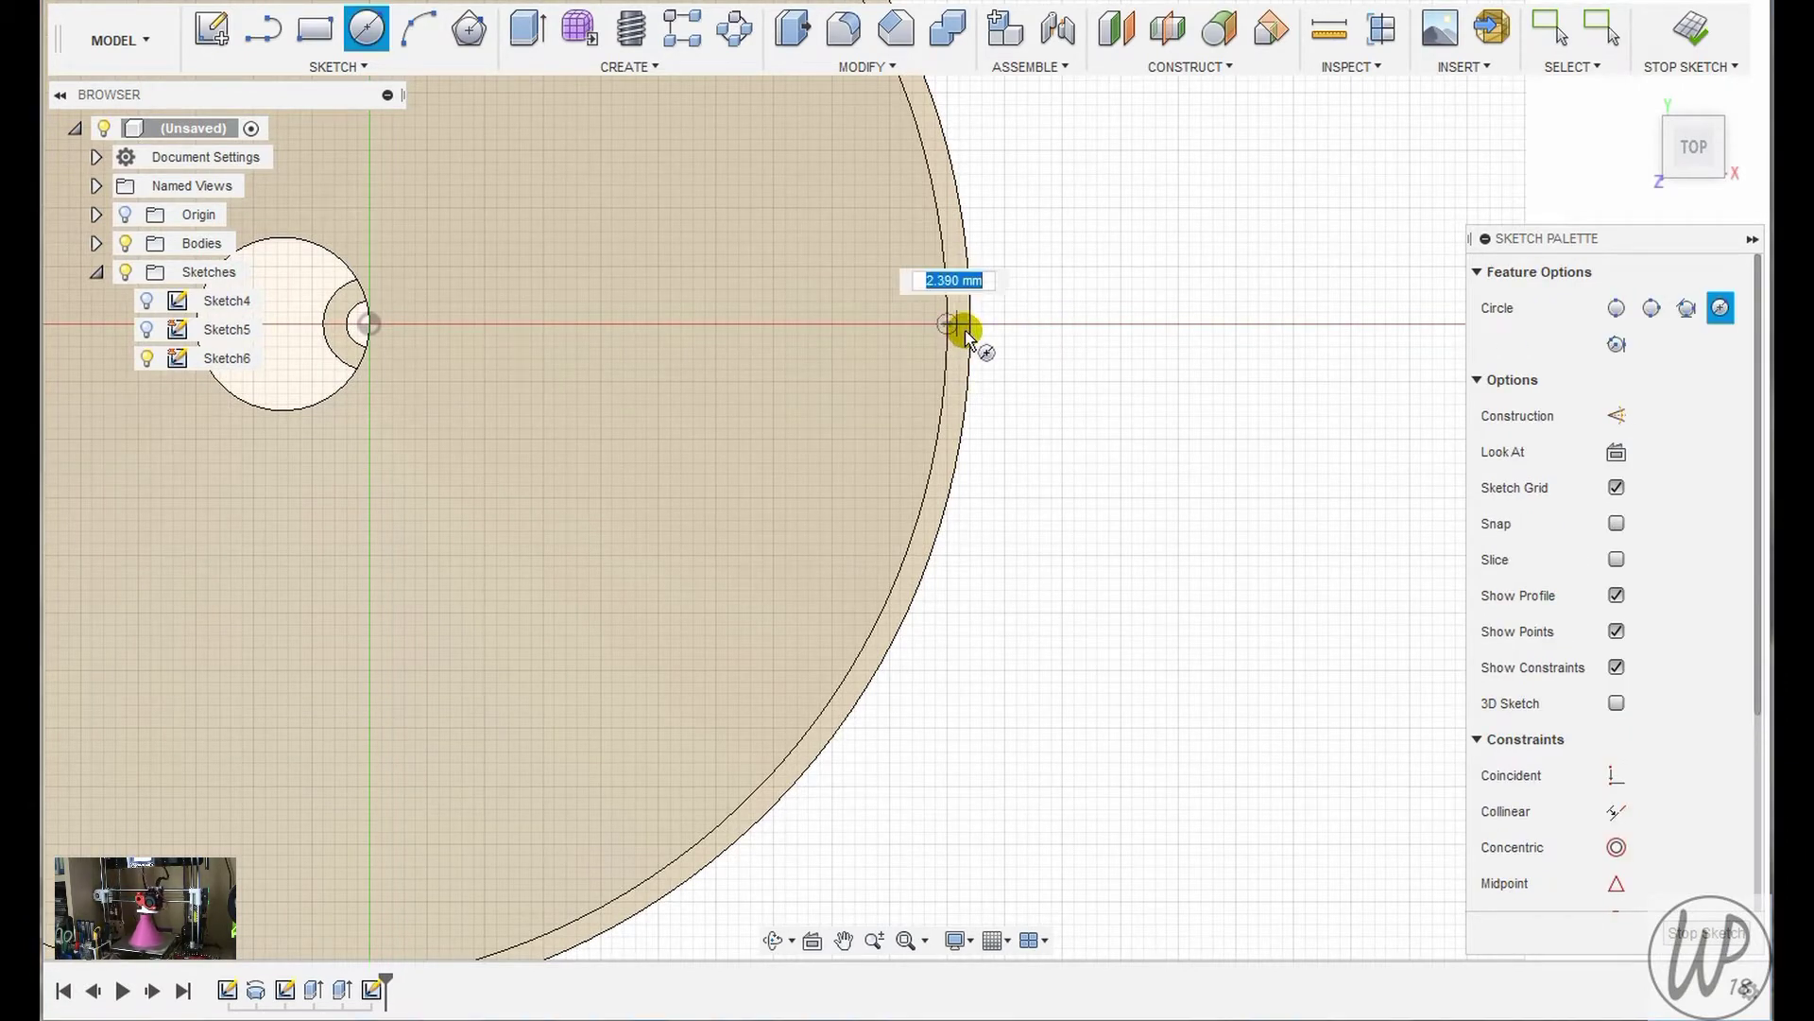
{"action": "left_click", "coordinate": [970, 325]}
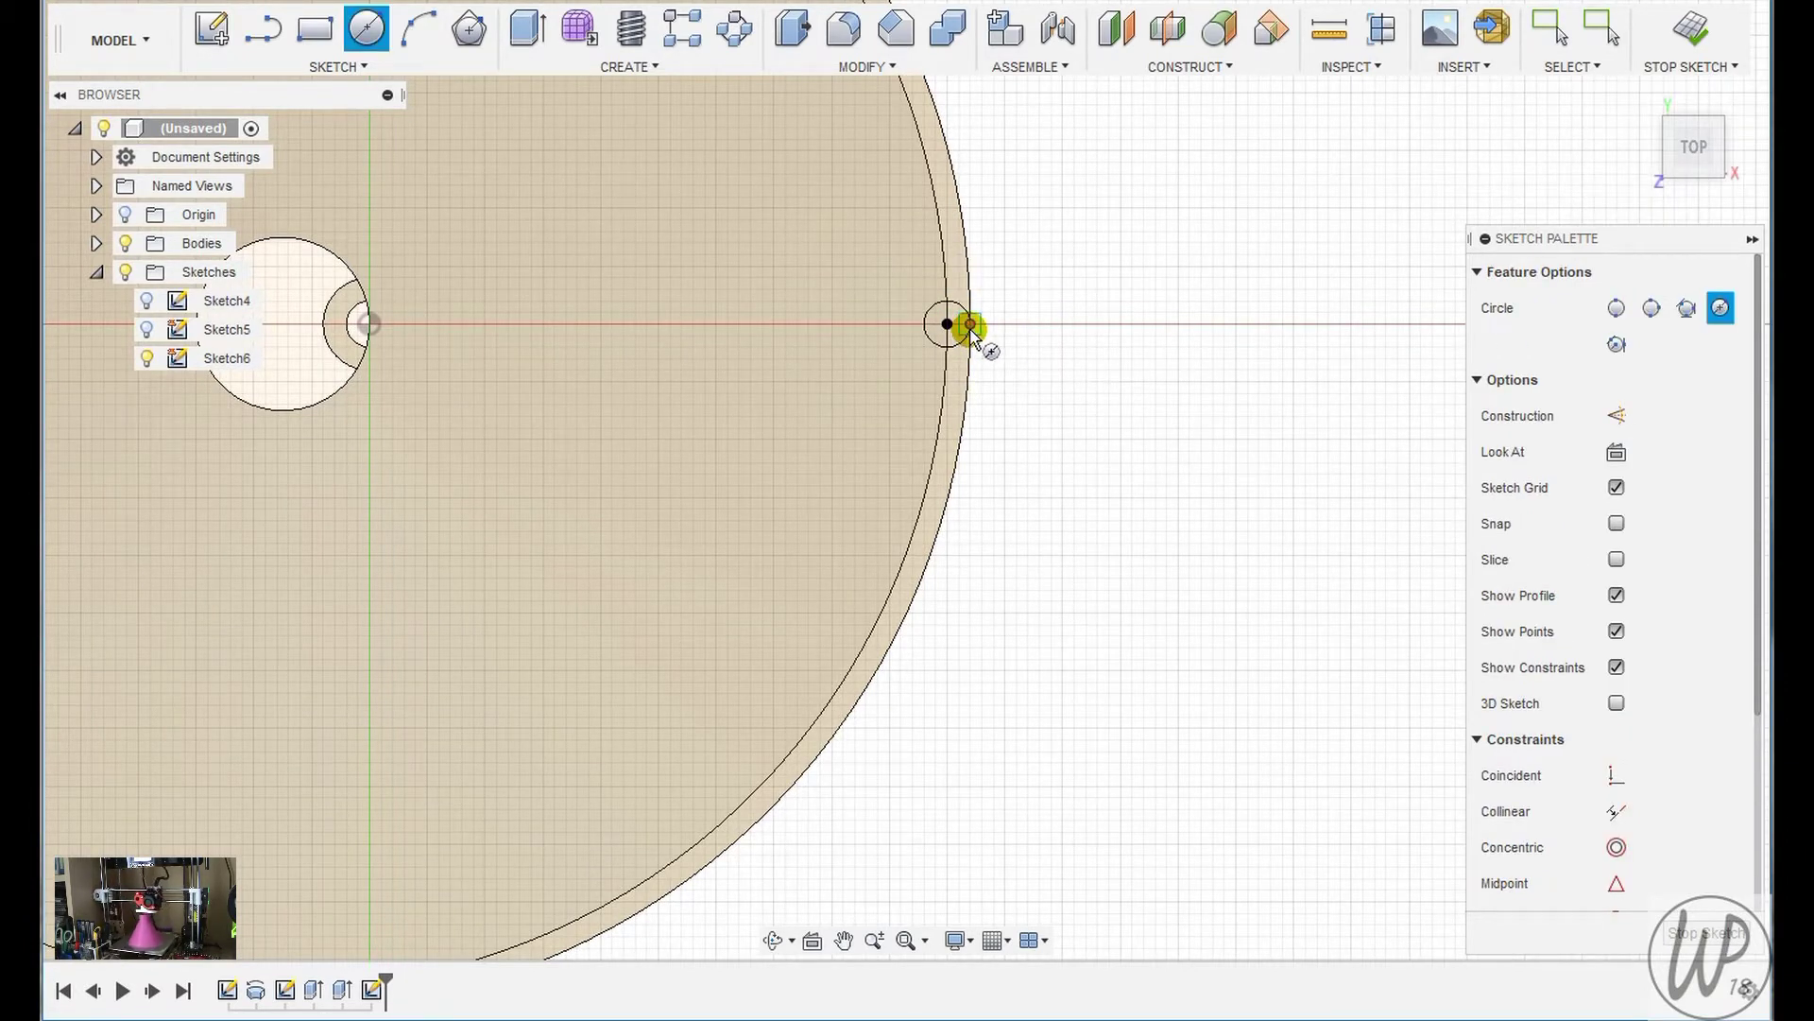
{"action": "key", "text": "o"}
{"action": "left_click", "coordinate": [935, 294]}
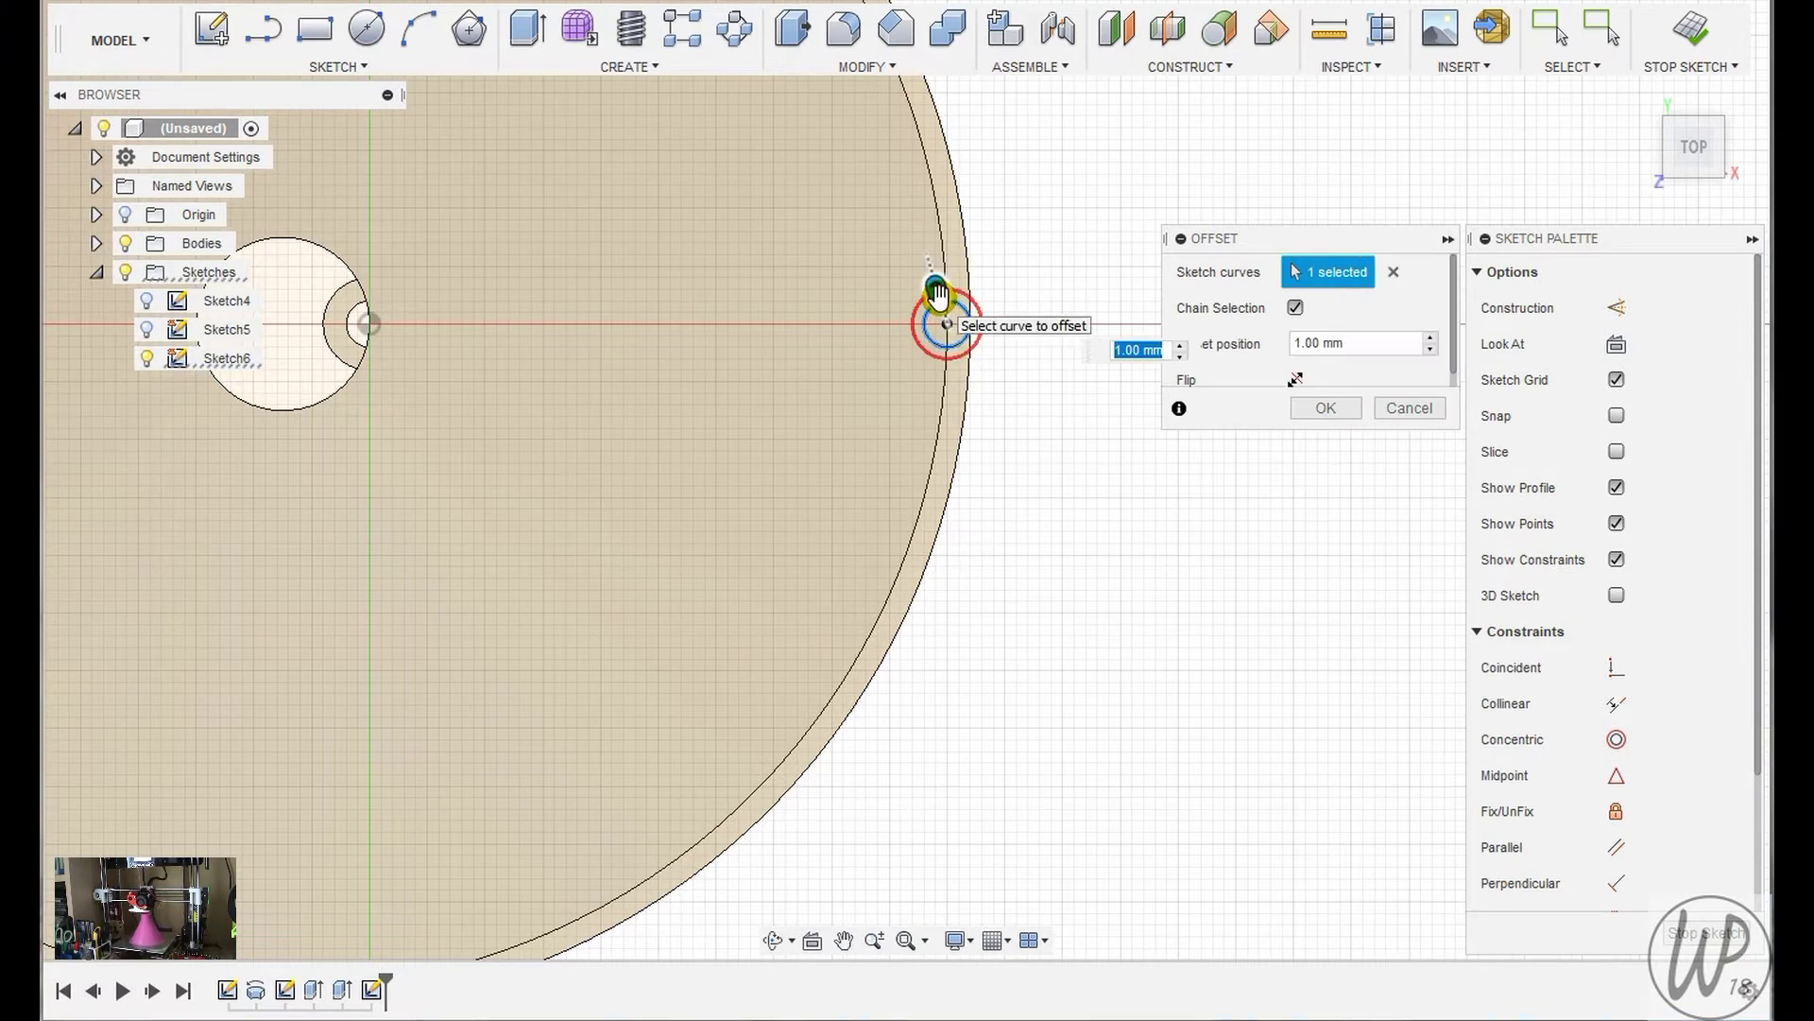
{"action": "type", "text": "2"}
{"action": "key", "text": "Return"}
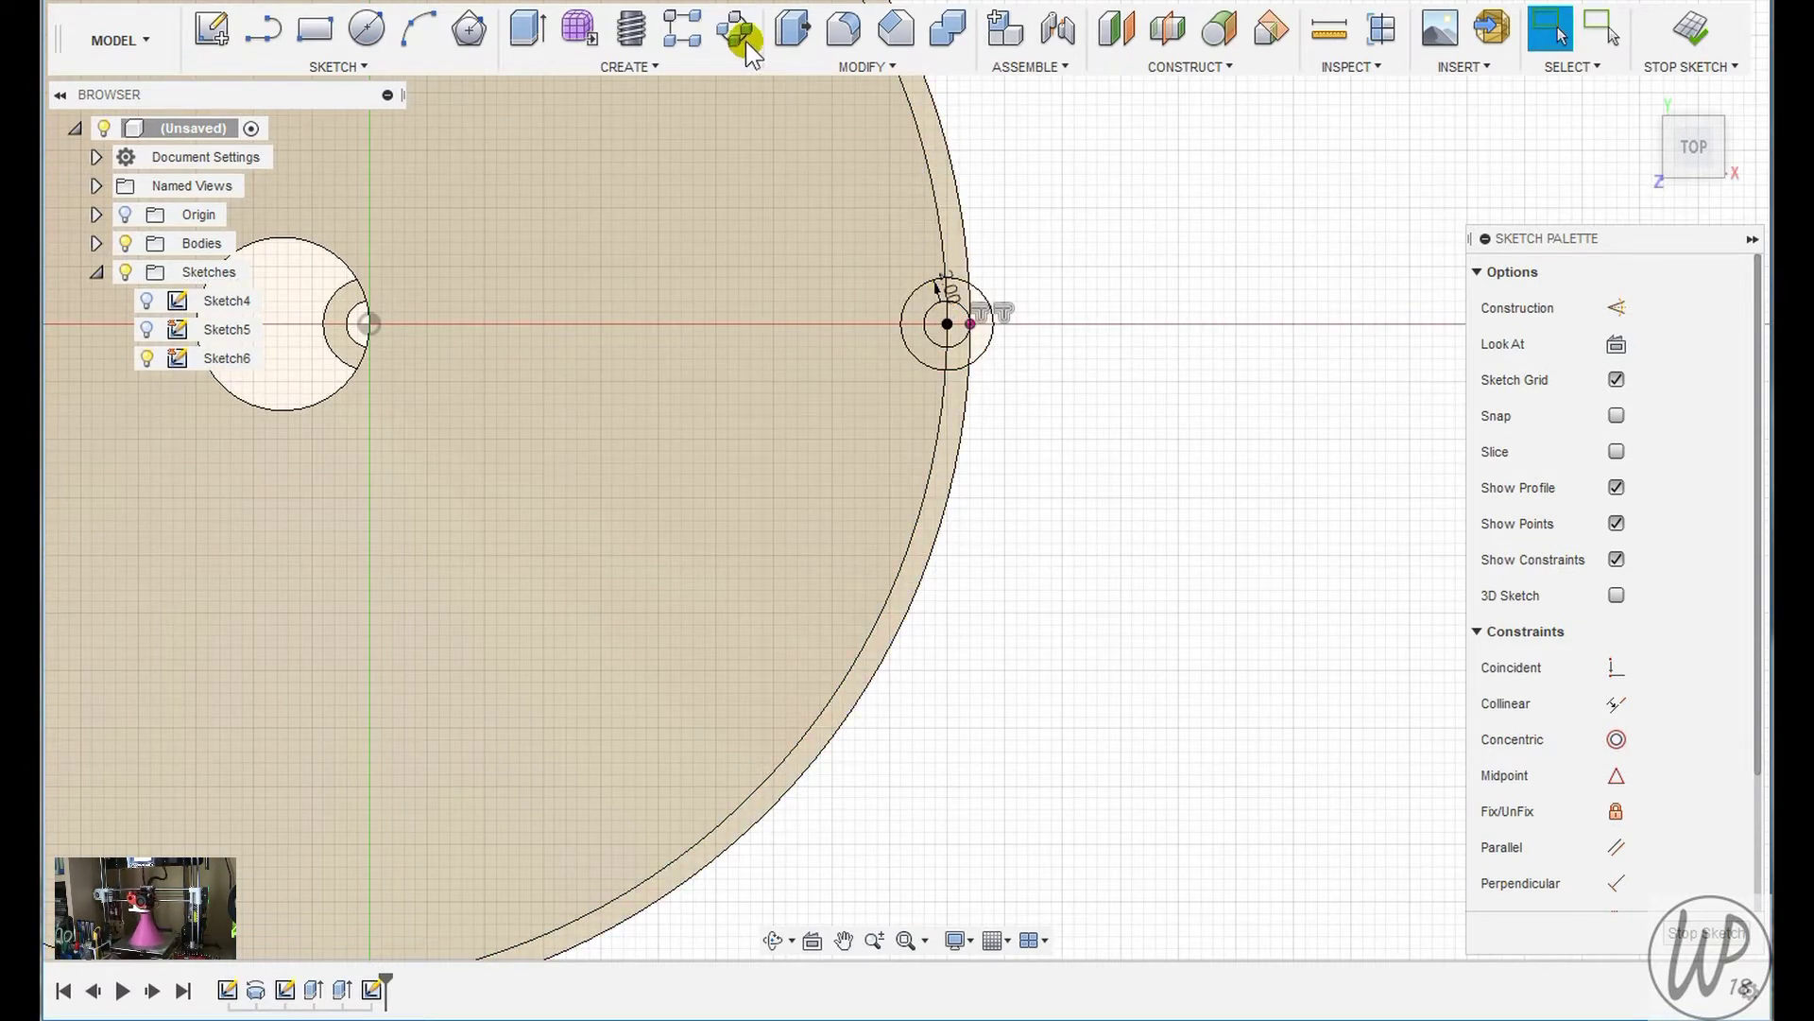
{"action": "middle_click_drag", "start_coordinate": [672, 58], "coordinate": [1151, 192], "text": "shift"}
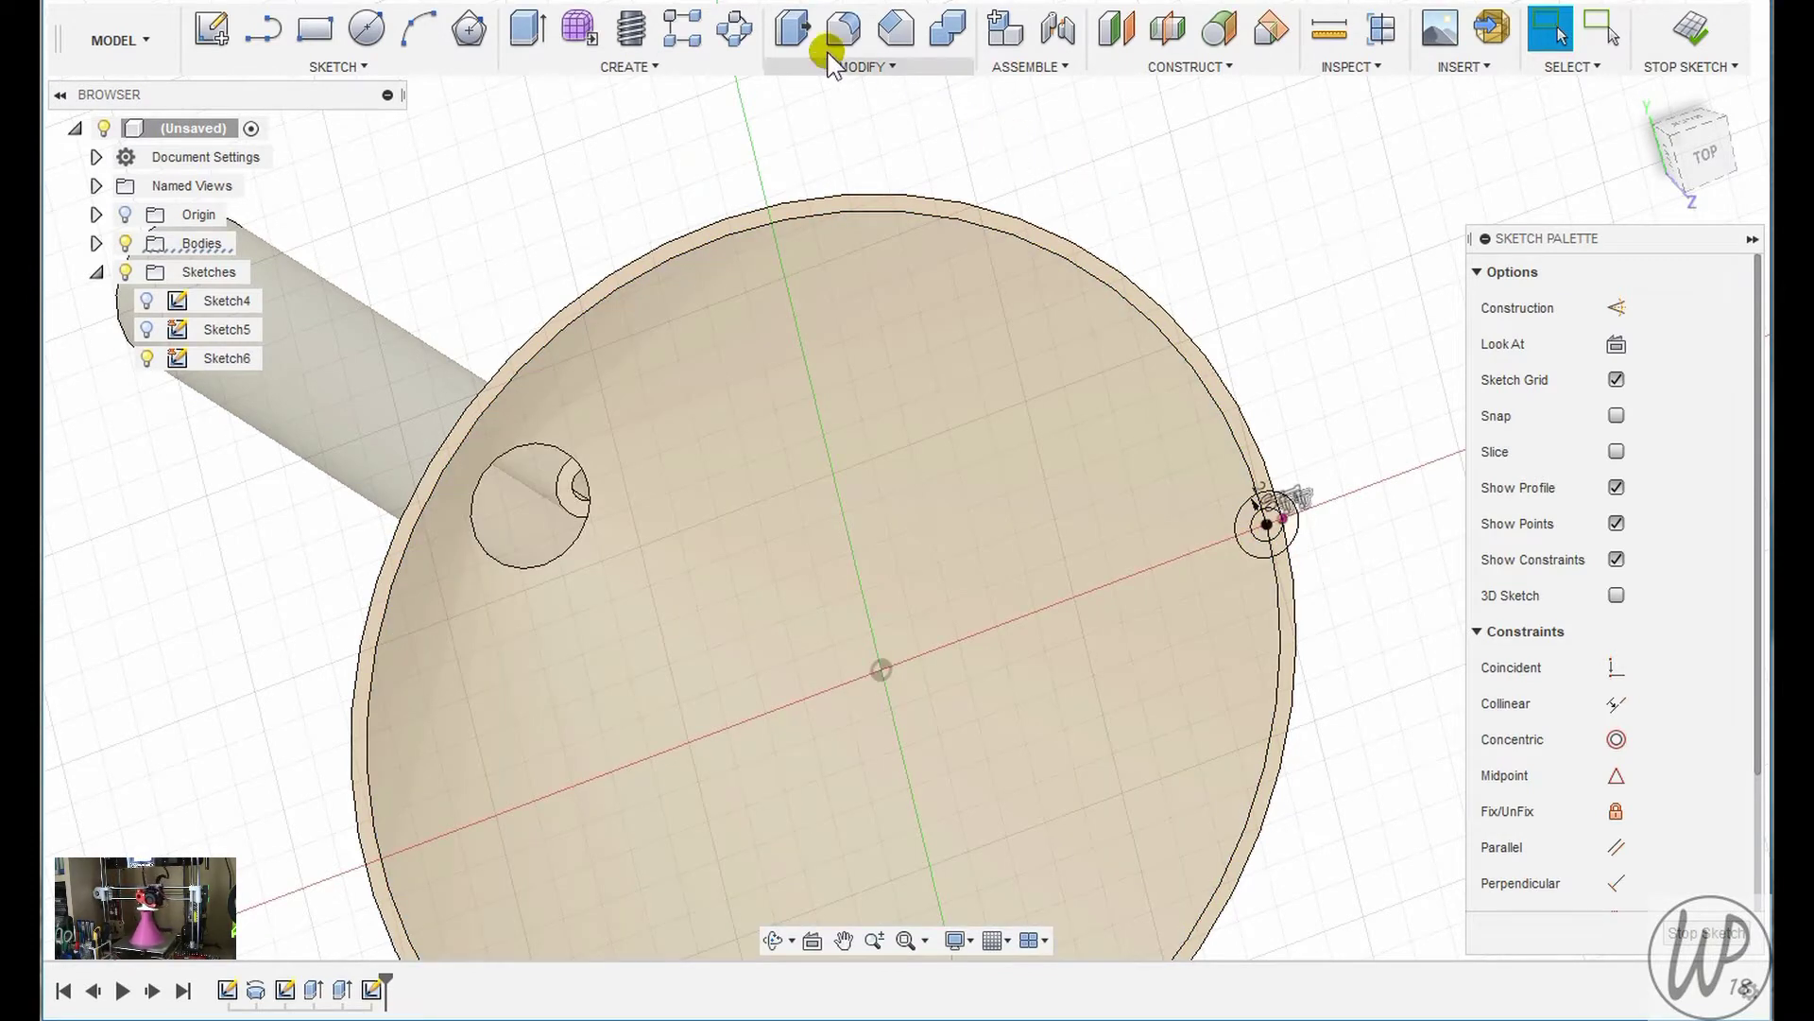
Loft a joined vent channel from the spout's small ring to Sketch6's rim circle
{"action": "left_click", "coordinate": [862, 66]}
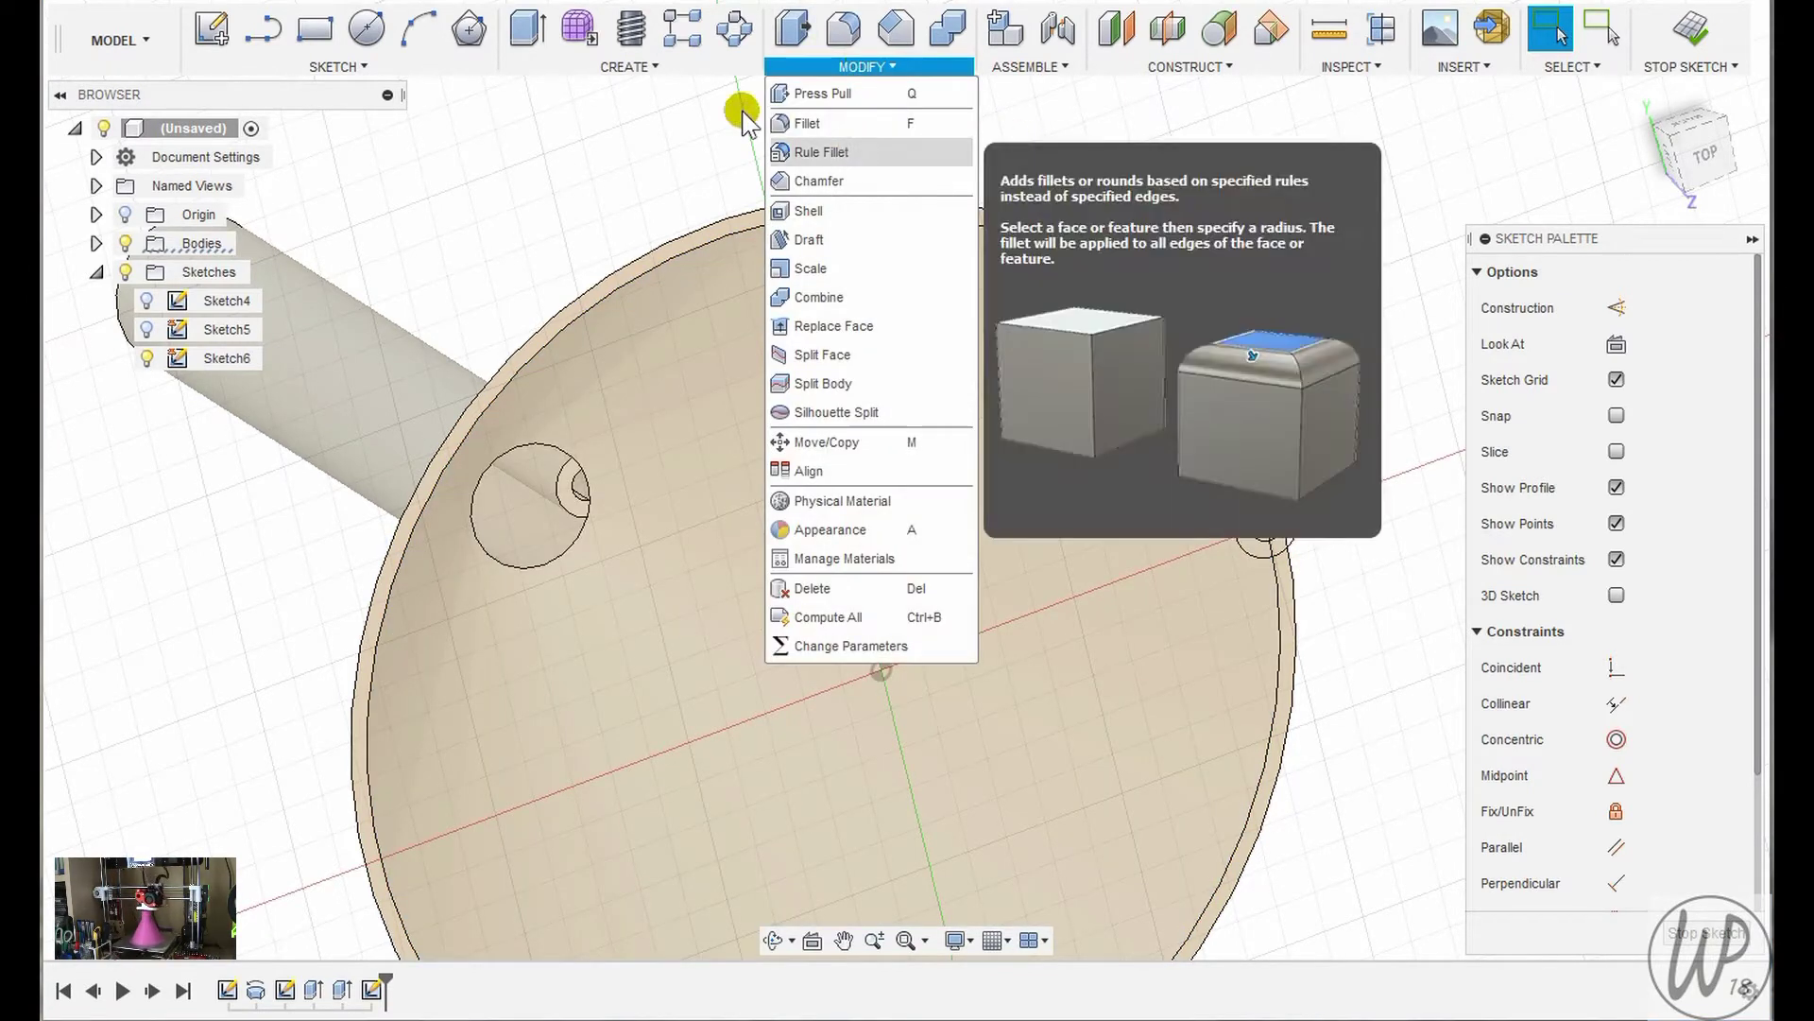
{"action": "left_click", "coordinate": [648, 67]}
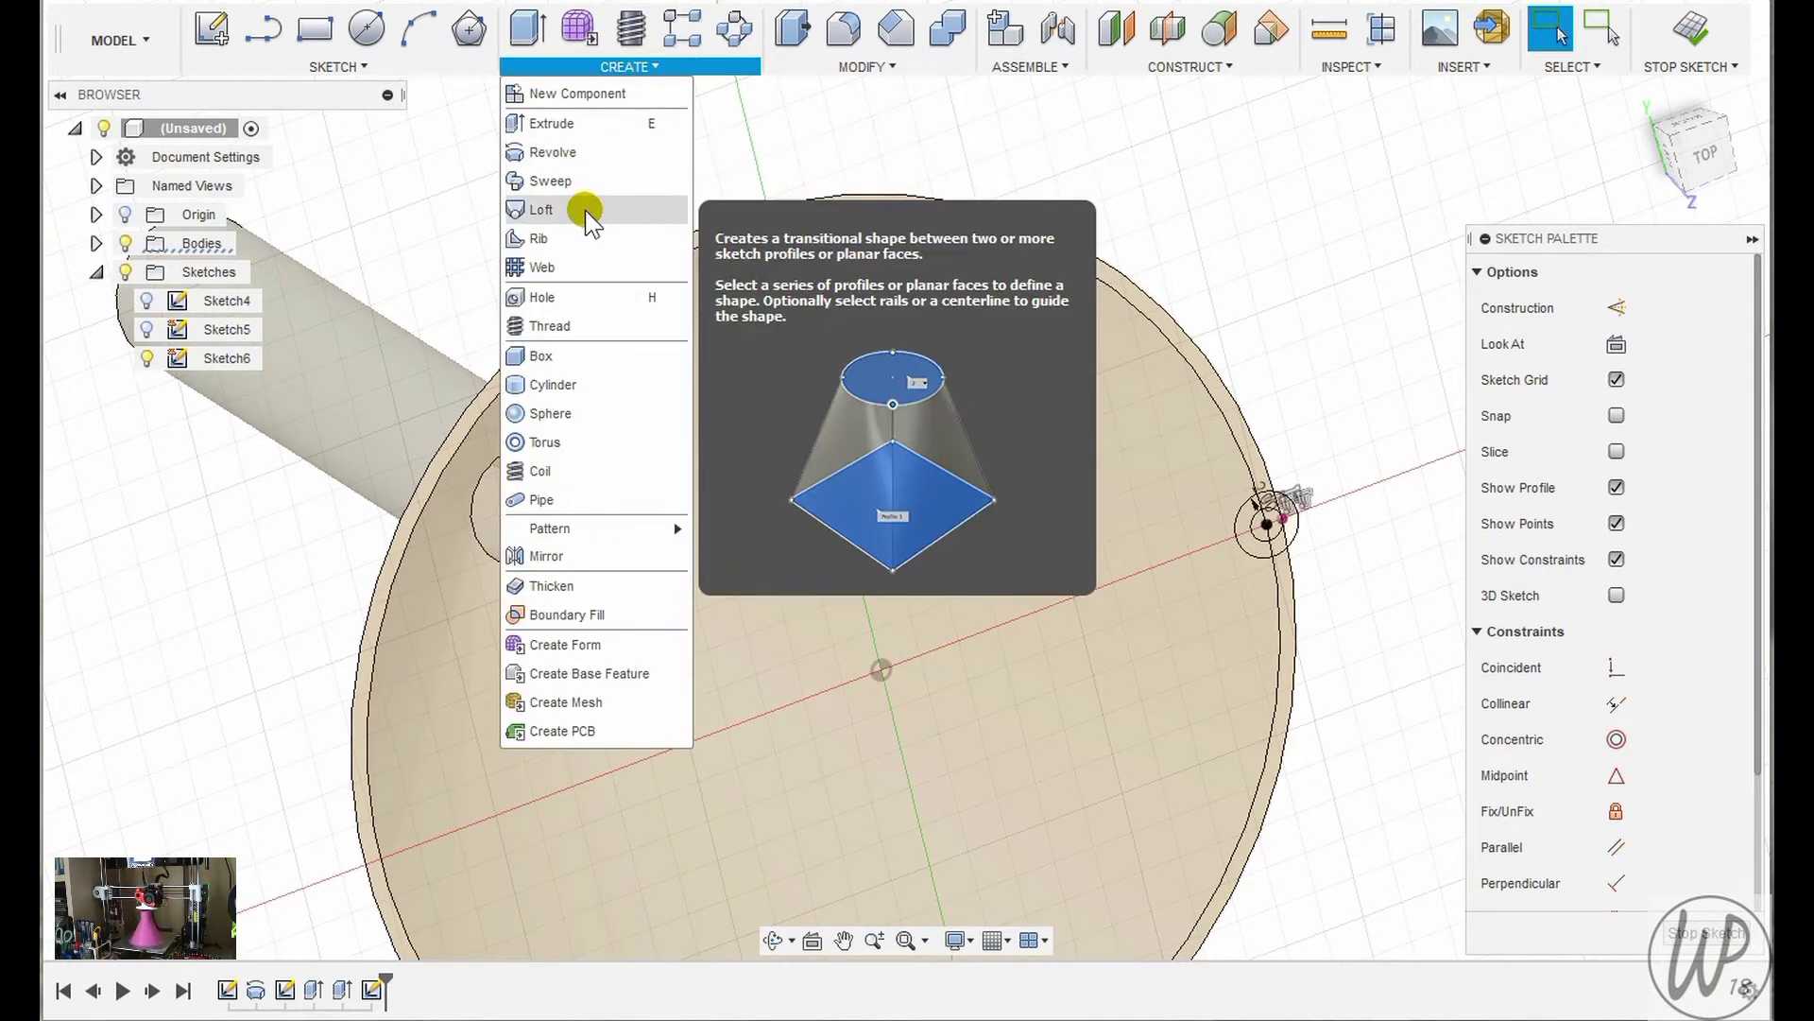
{"action": "left_click", "coordinate": [586, 209]}
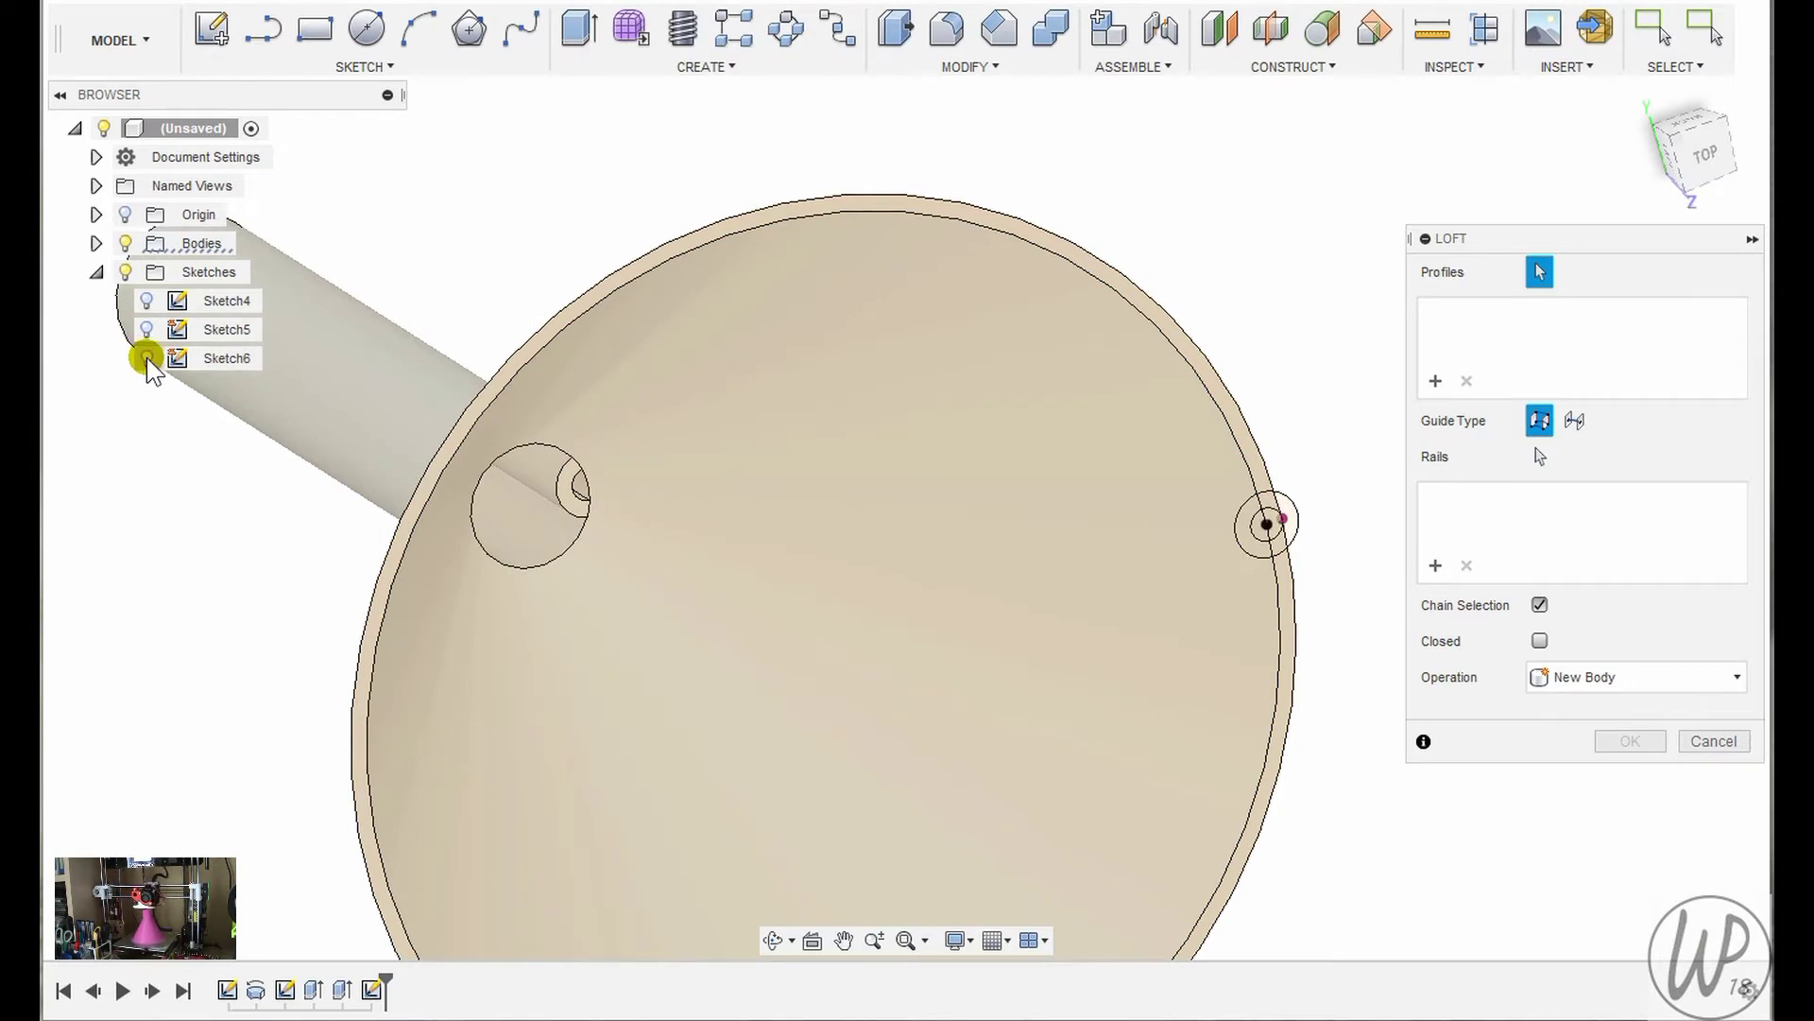
{"action": "left_click", "coordinate": [569, 484]}
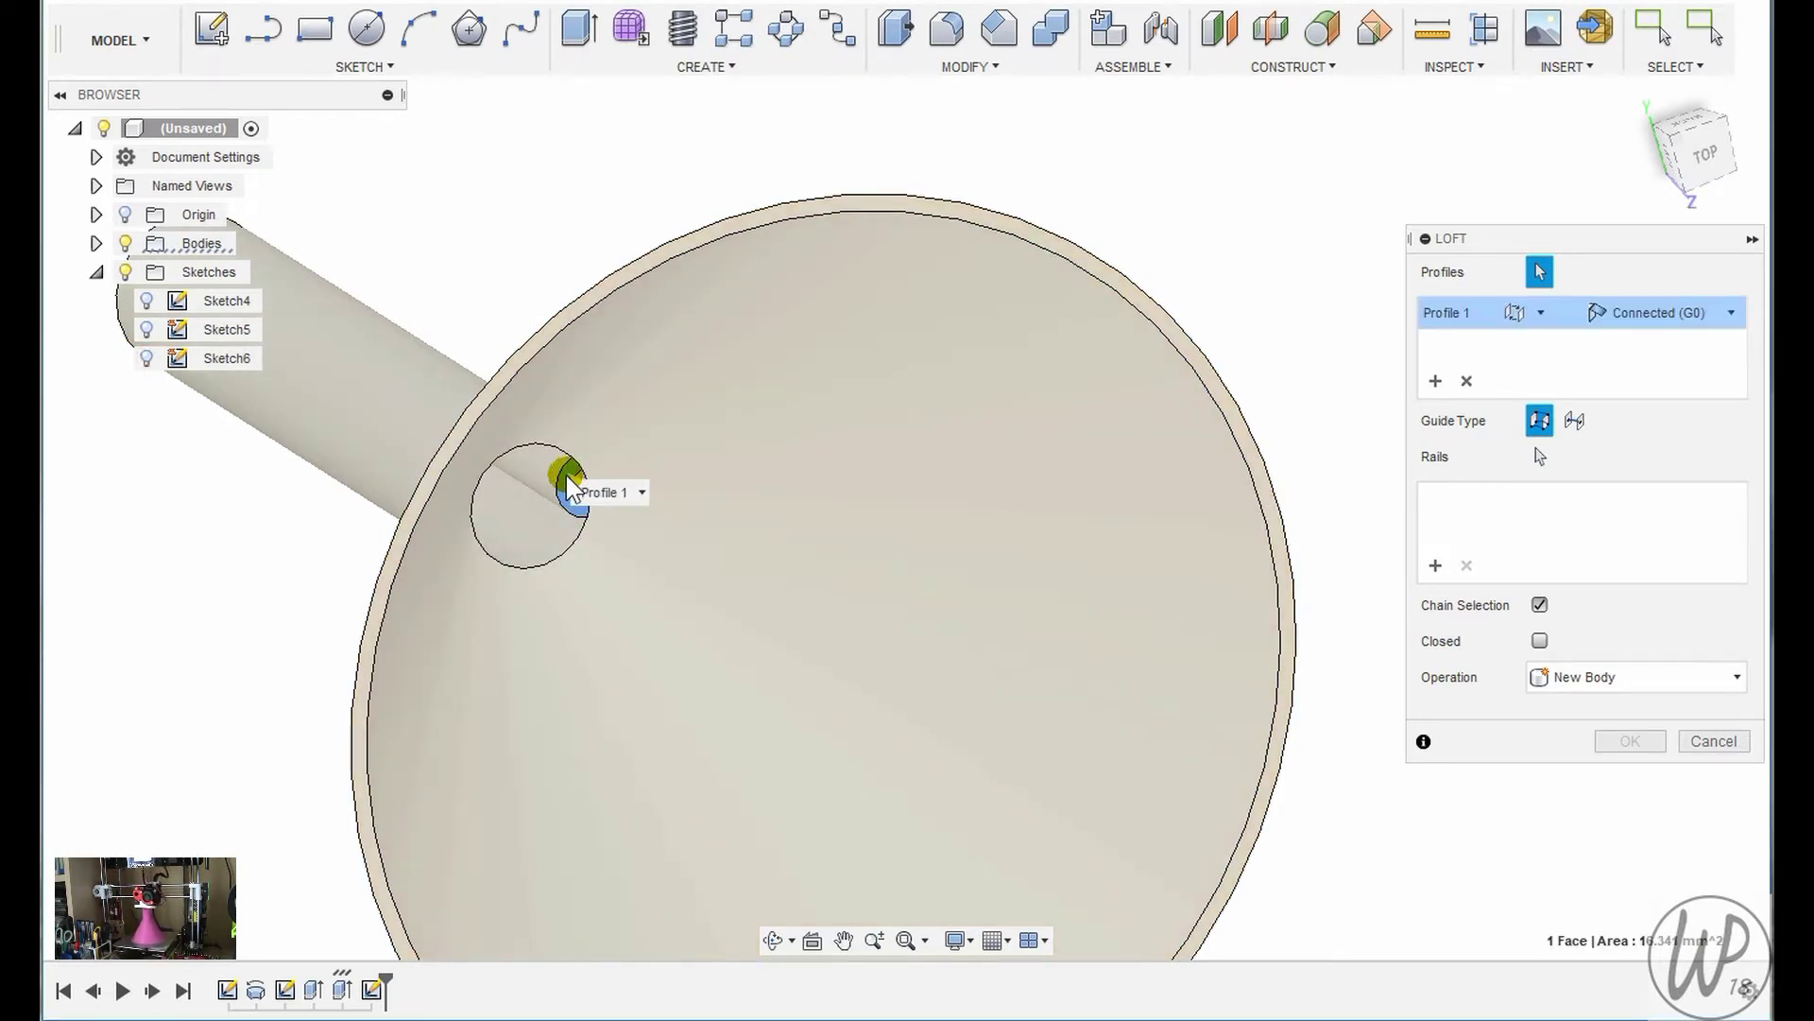
{"action": "left_click", "coordinate": [146, 358]}
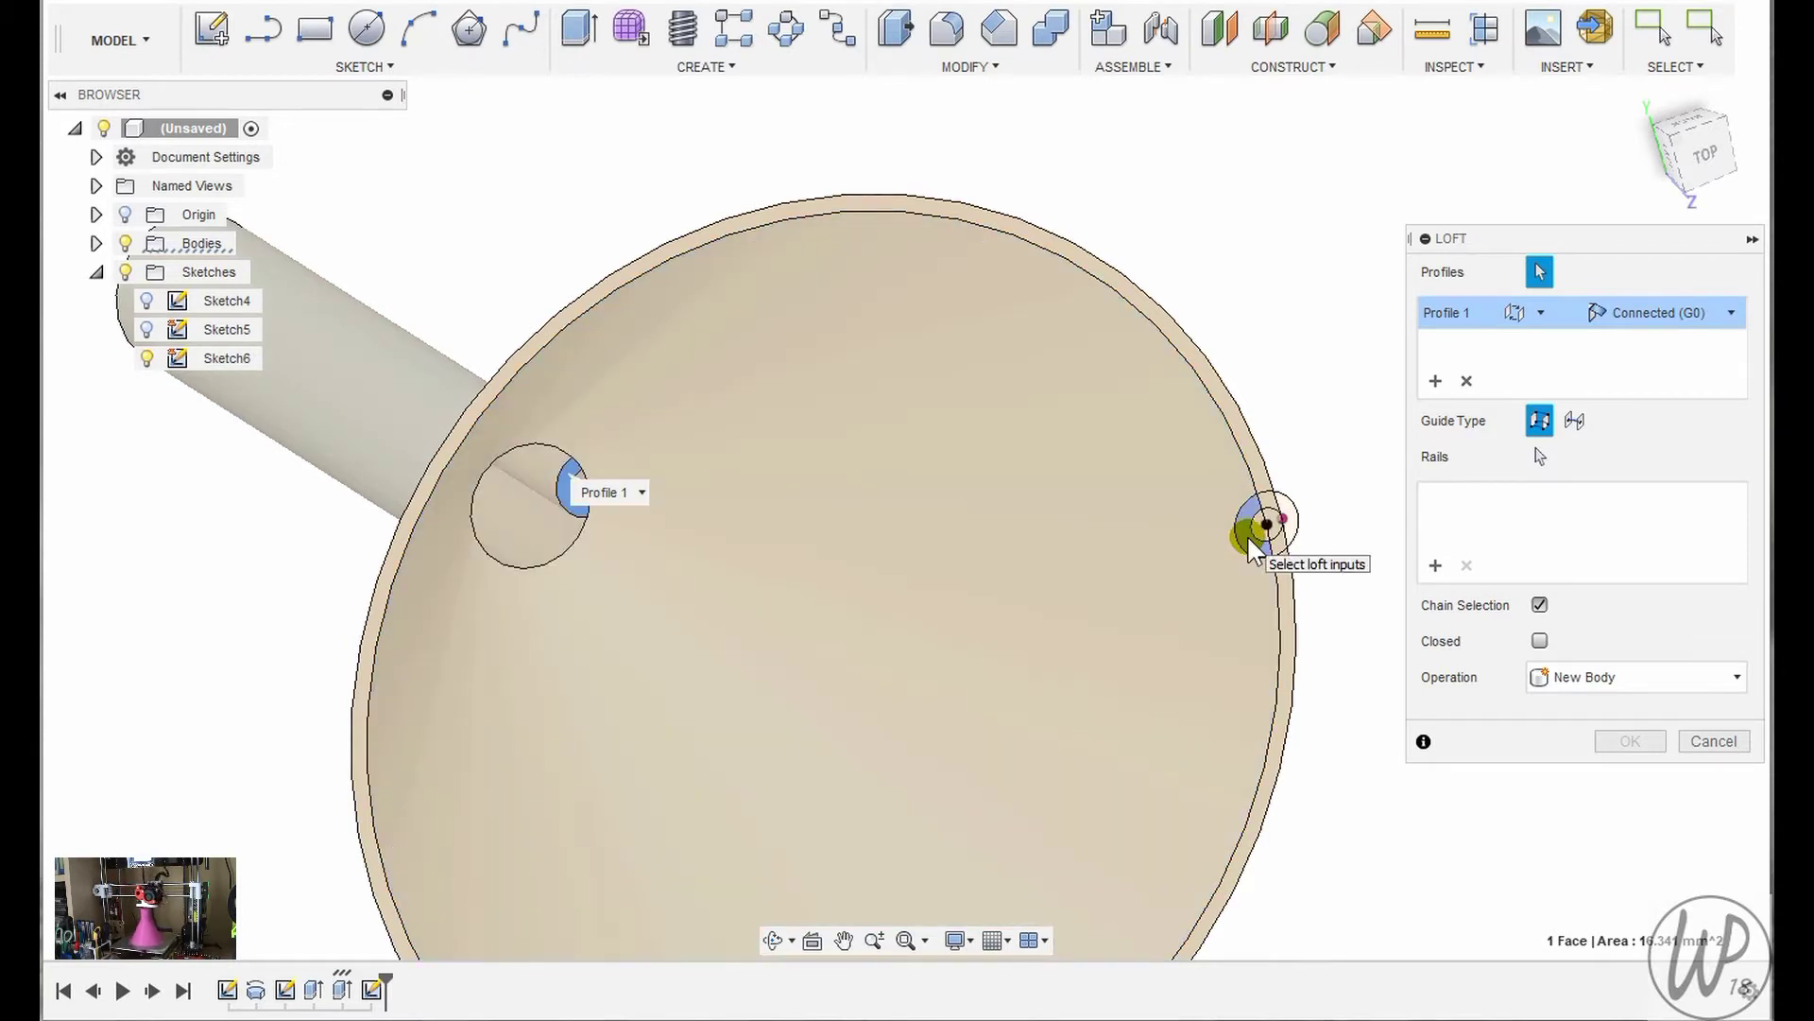
{"action": "left_click", "coordinate": [1250, 544]}
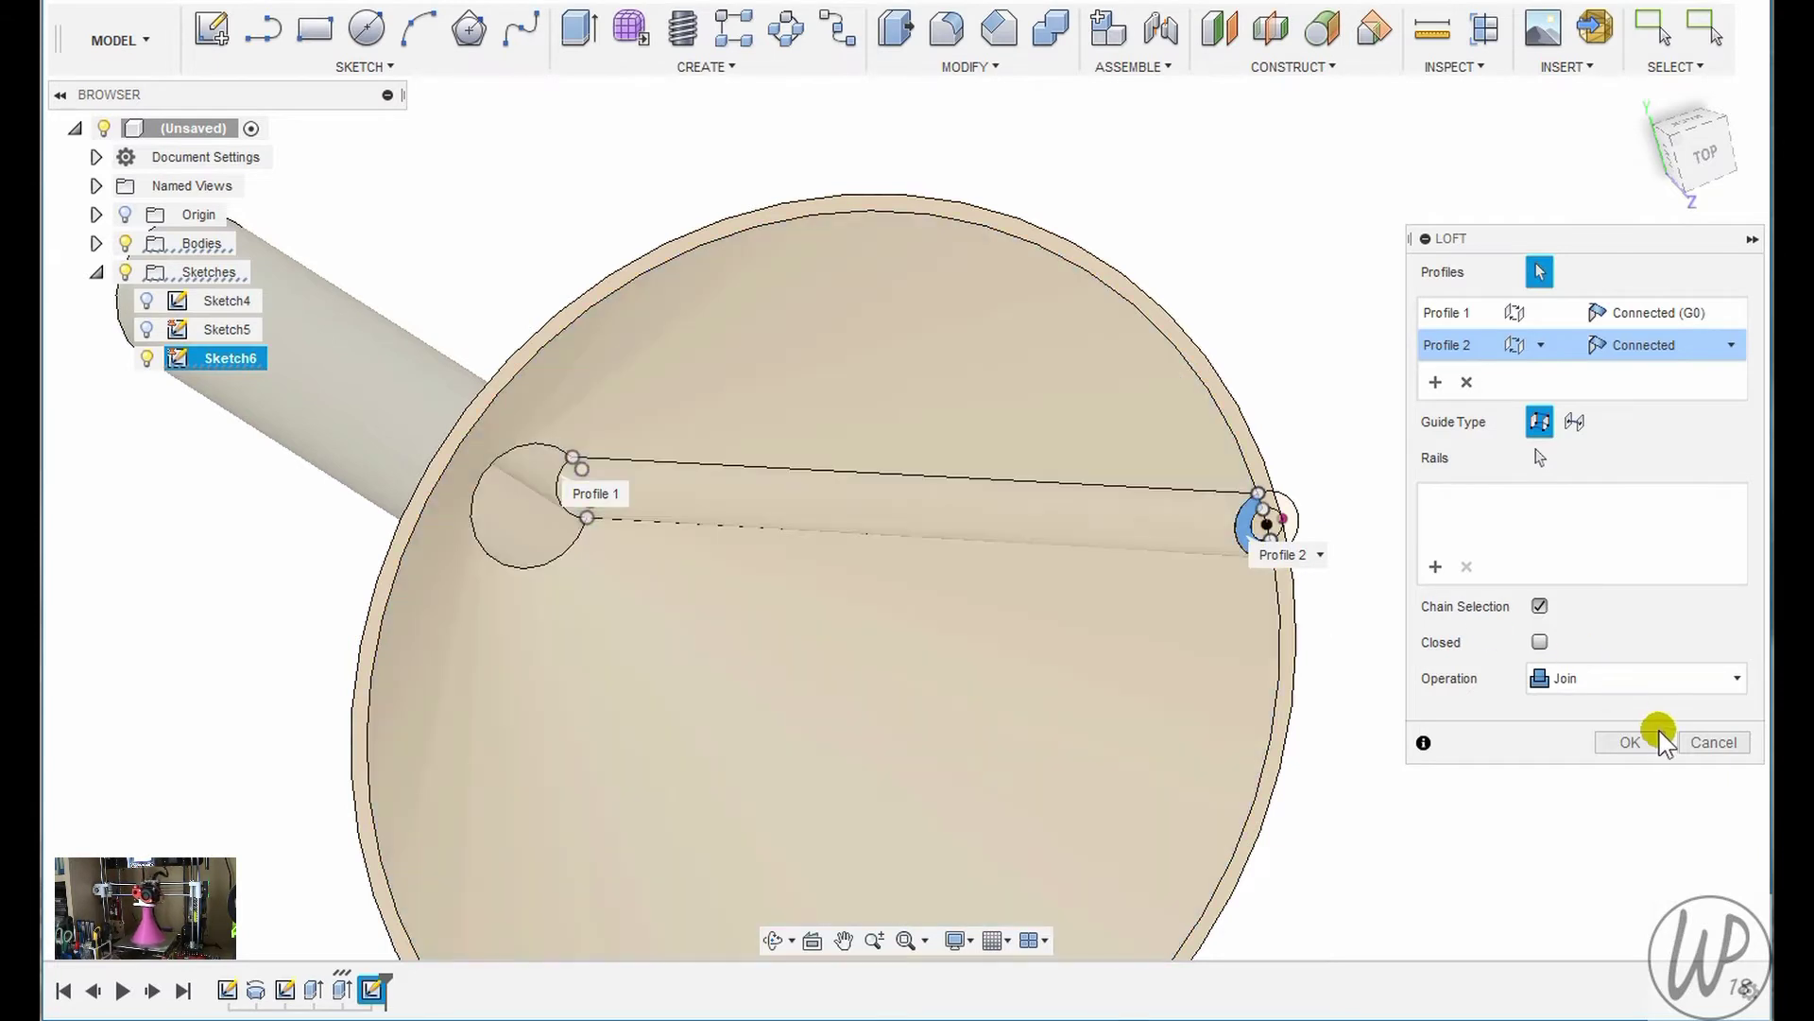
{"action": "left_click", "coordinate": [1630, 743]}
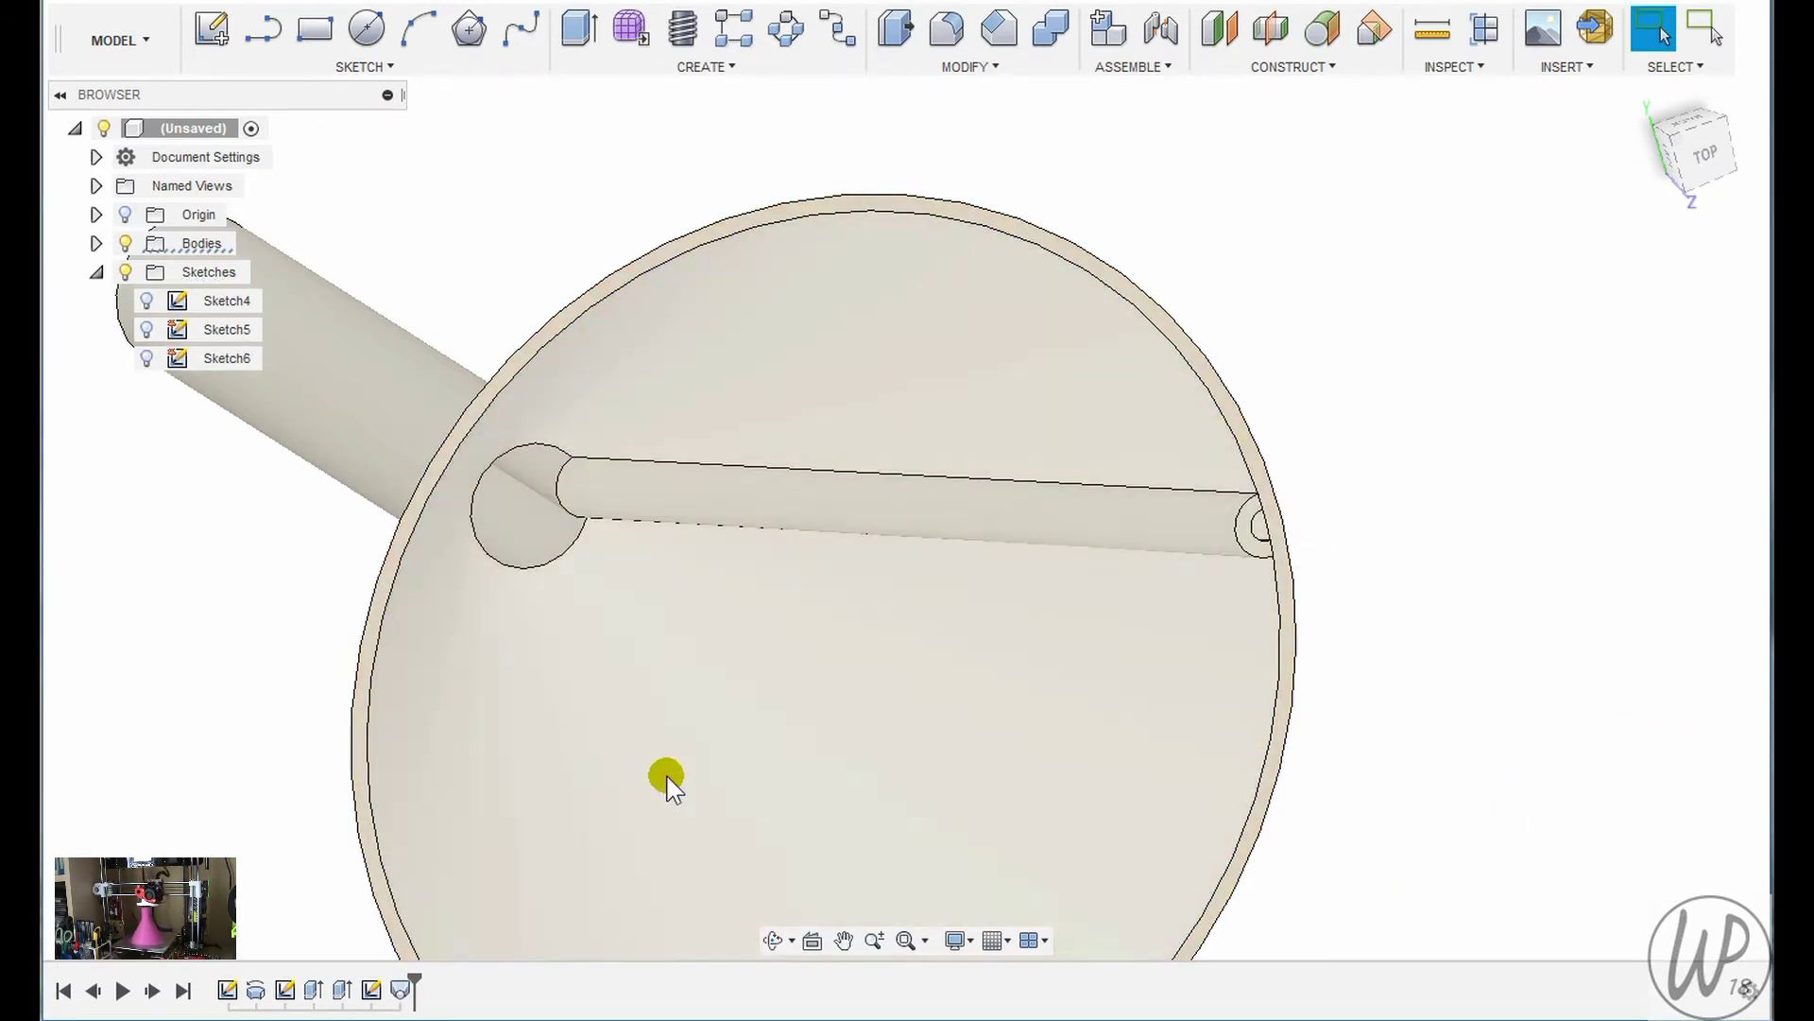
Rename Body2 in the Bodies list to 'Funnel'
{"action": "middle_click_drag", "start_coordinate": [668, 778], "coordinate": [925, 742], "text": "shift"}
{"action": "scroll", "coordinate": [884, 595], "scroll_direction": "down", "scroll_amount": 3}
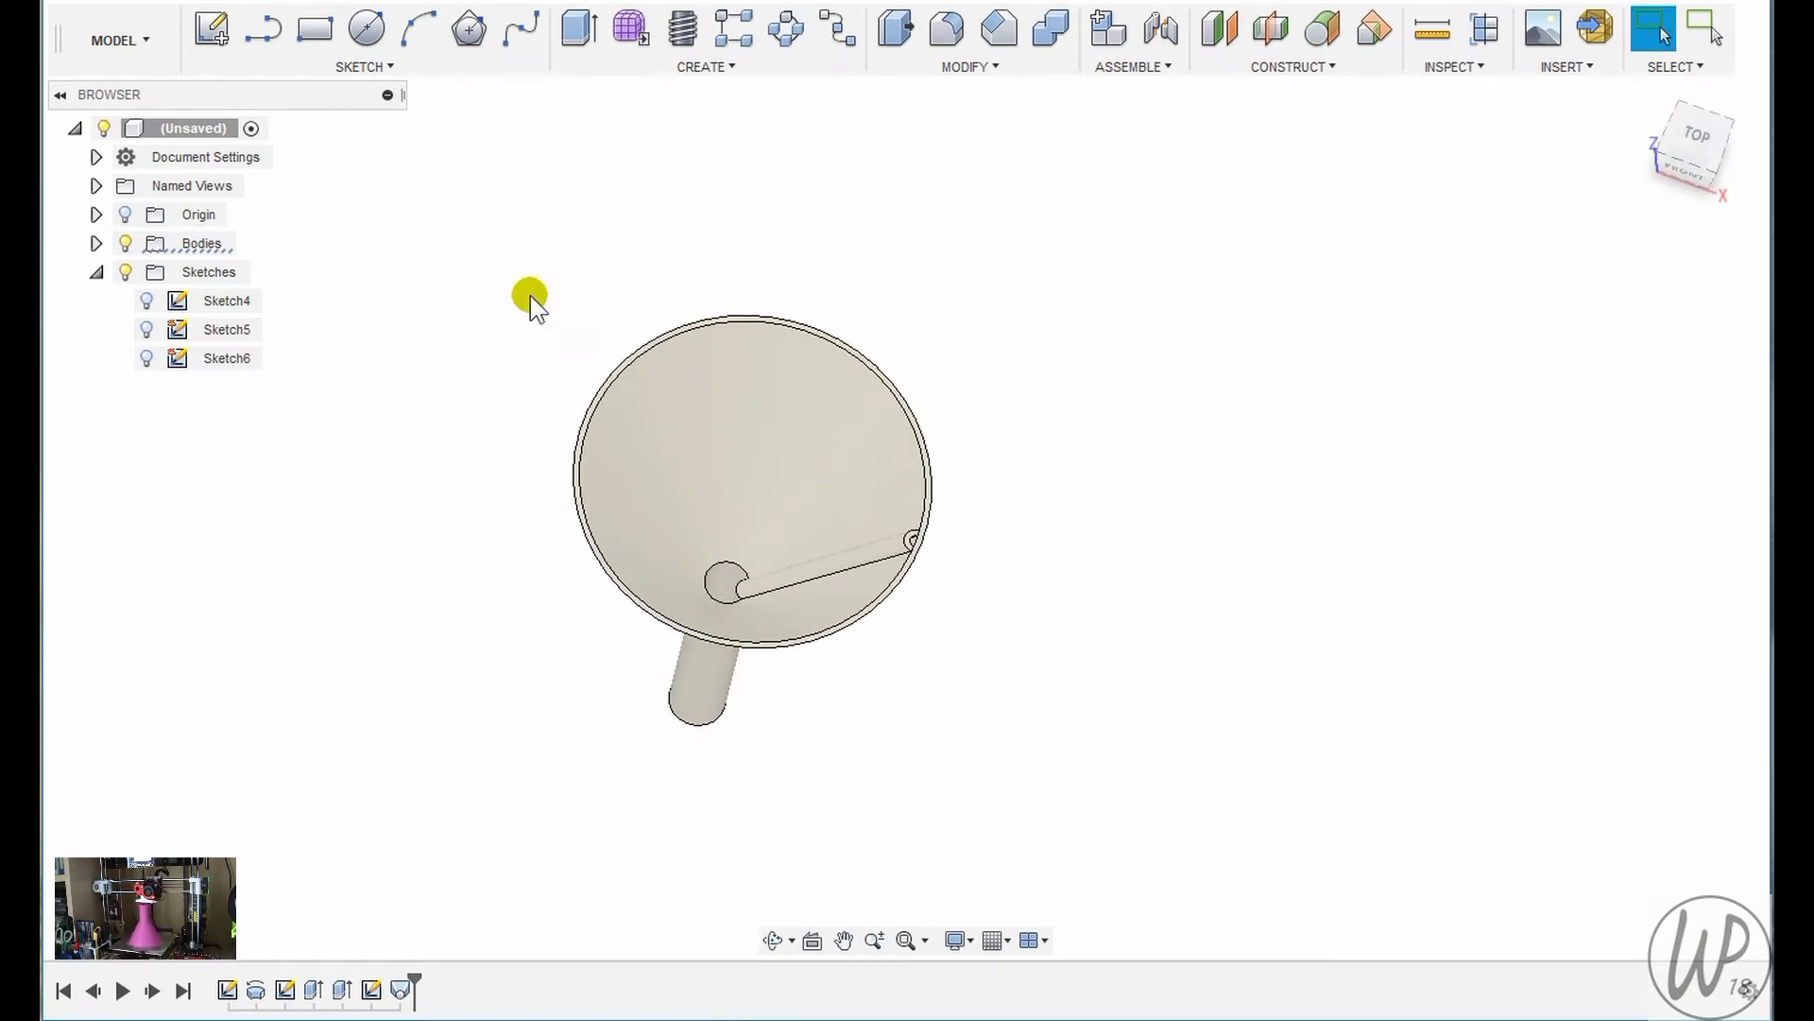
{"action": "left_click", "coordinate": [95, 244]}
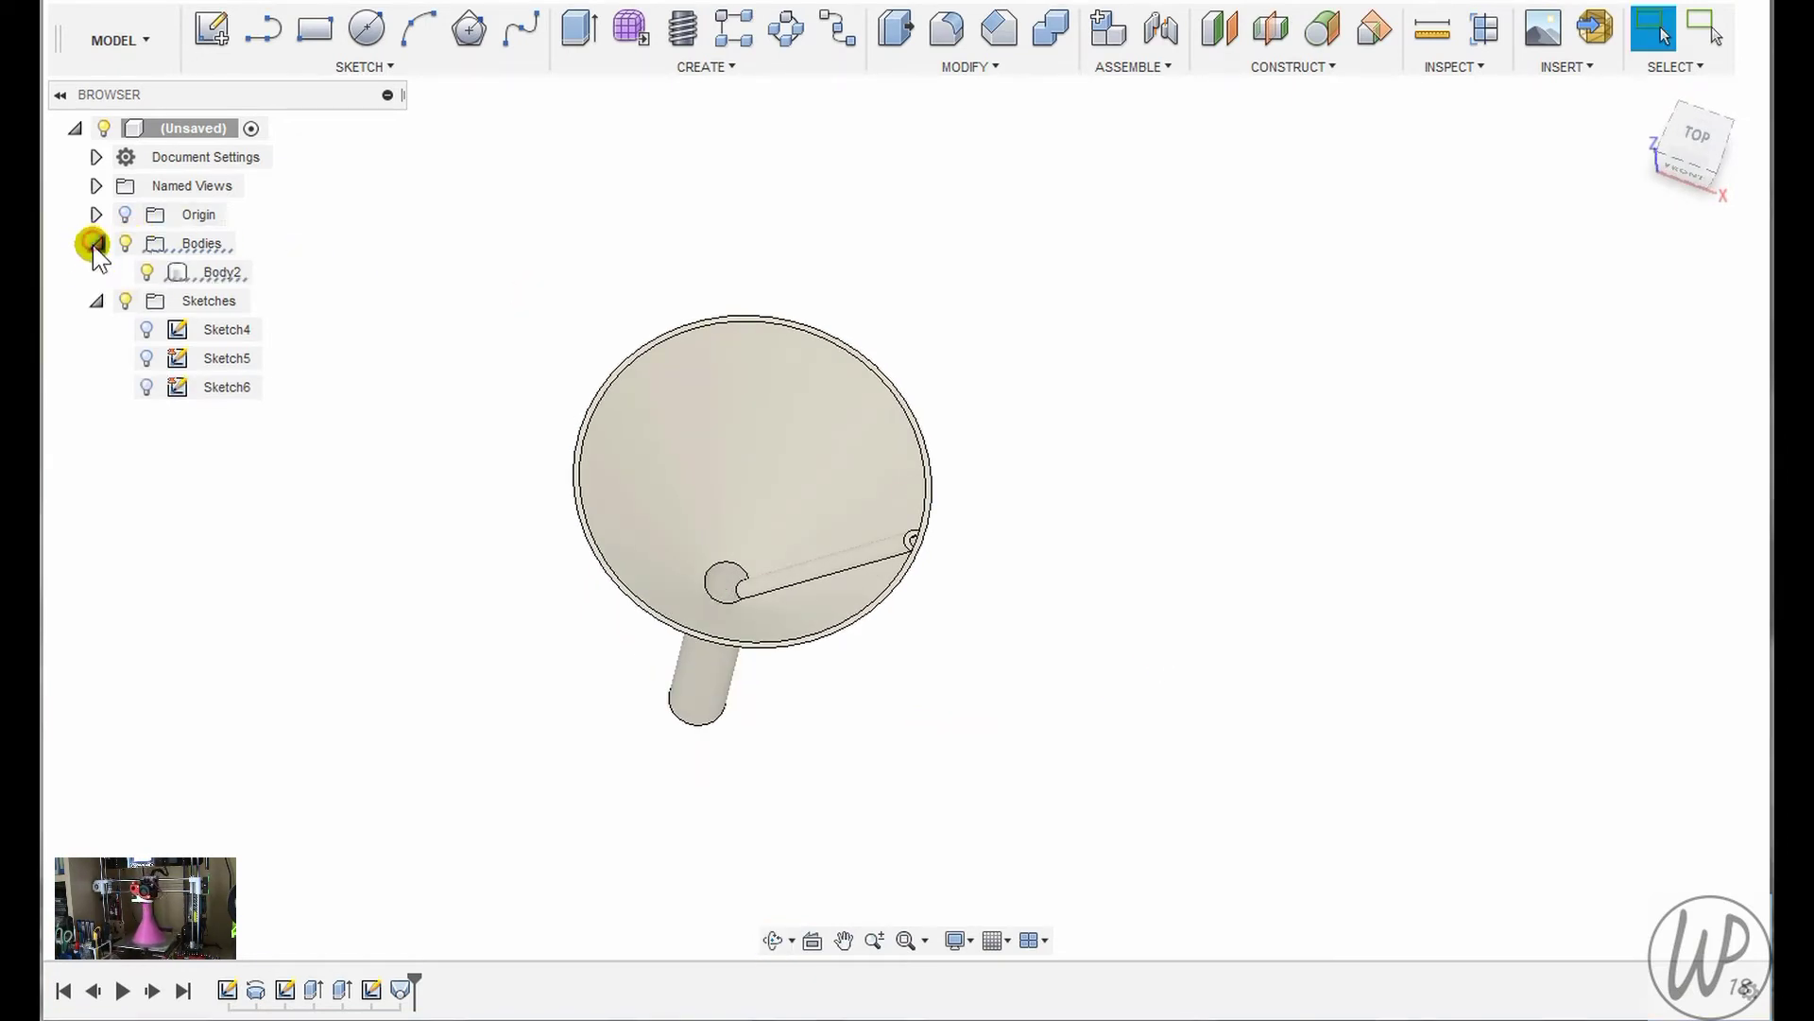
{"action": "double_click", "coordinate": [218, 272]}
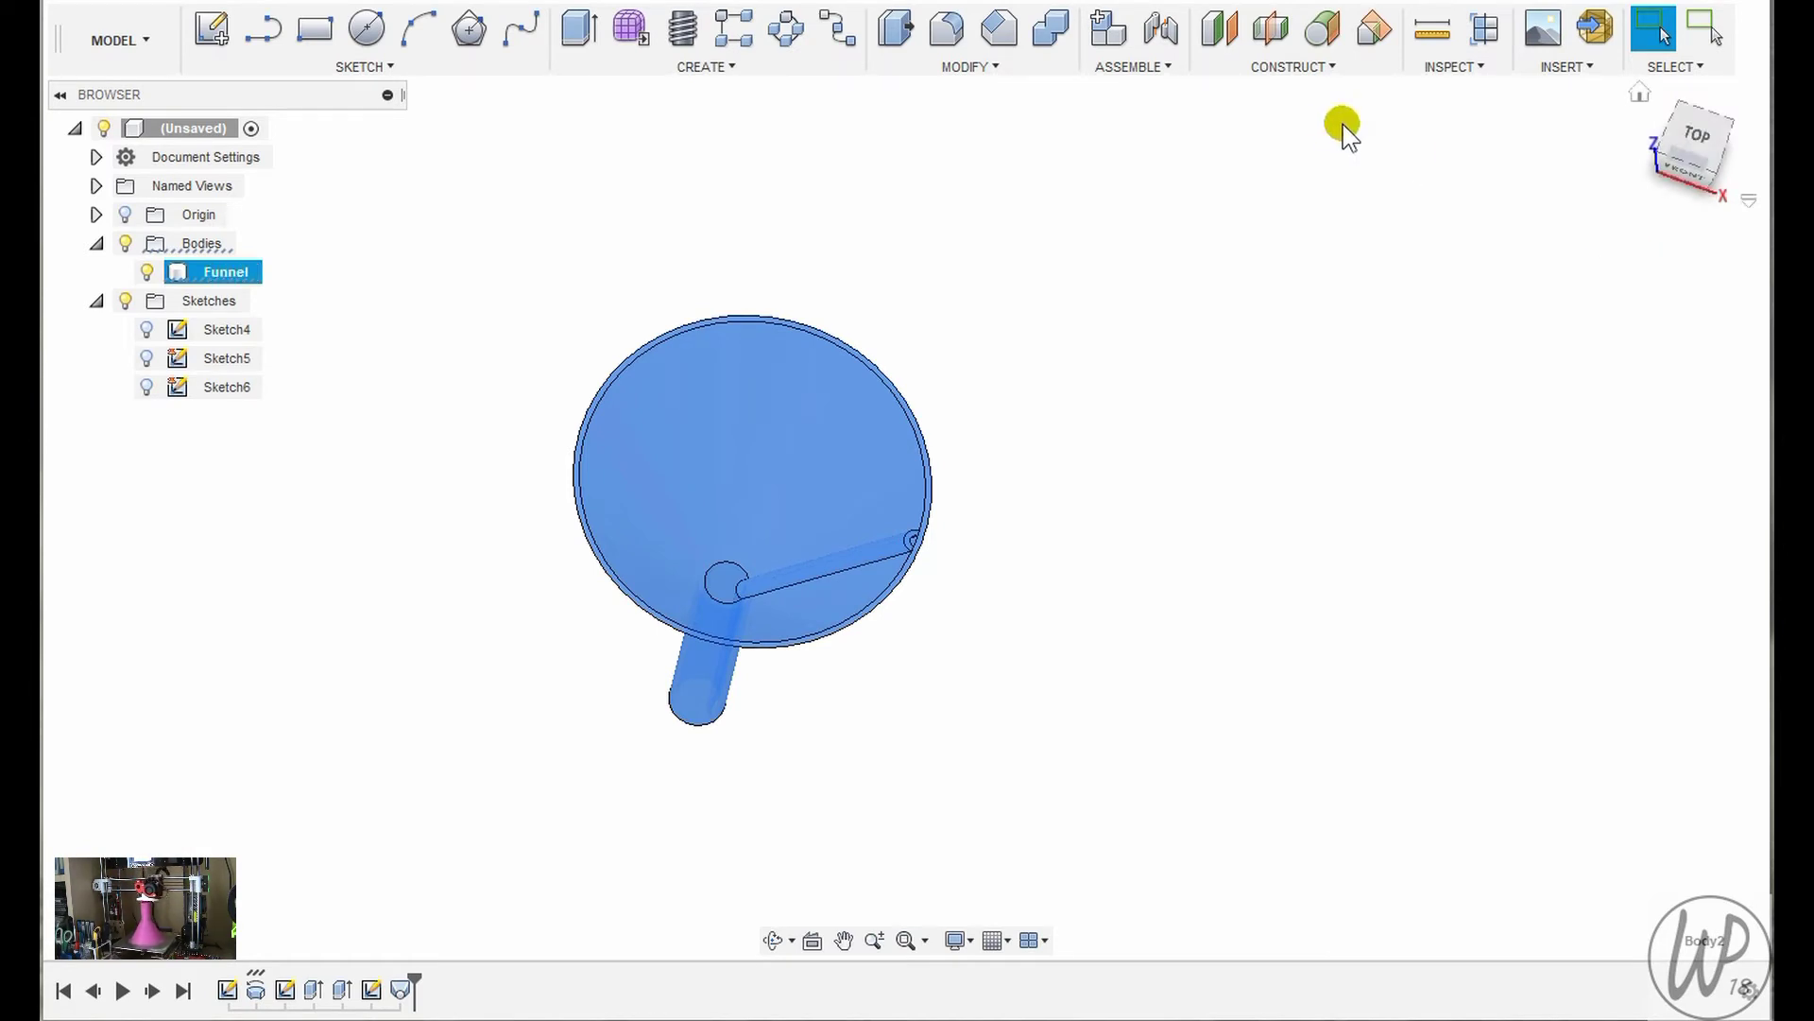
Bring up Save As STL for the Funnel body with Binary format and High refinement
{"action": "right_click", "coordinate": [236, 274]}
{"action": "left_click", "coordinate": [291, 522]}
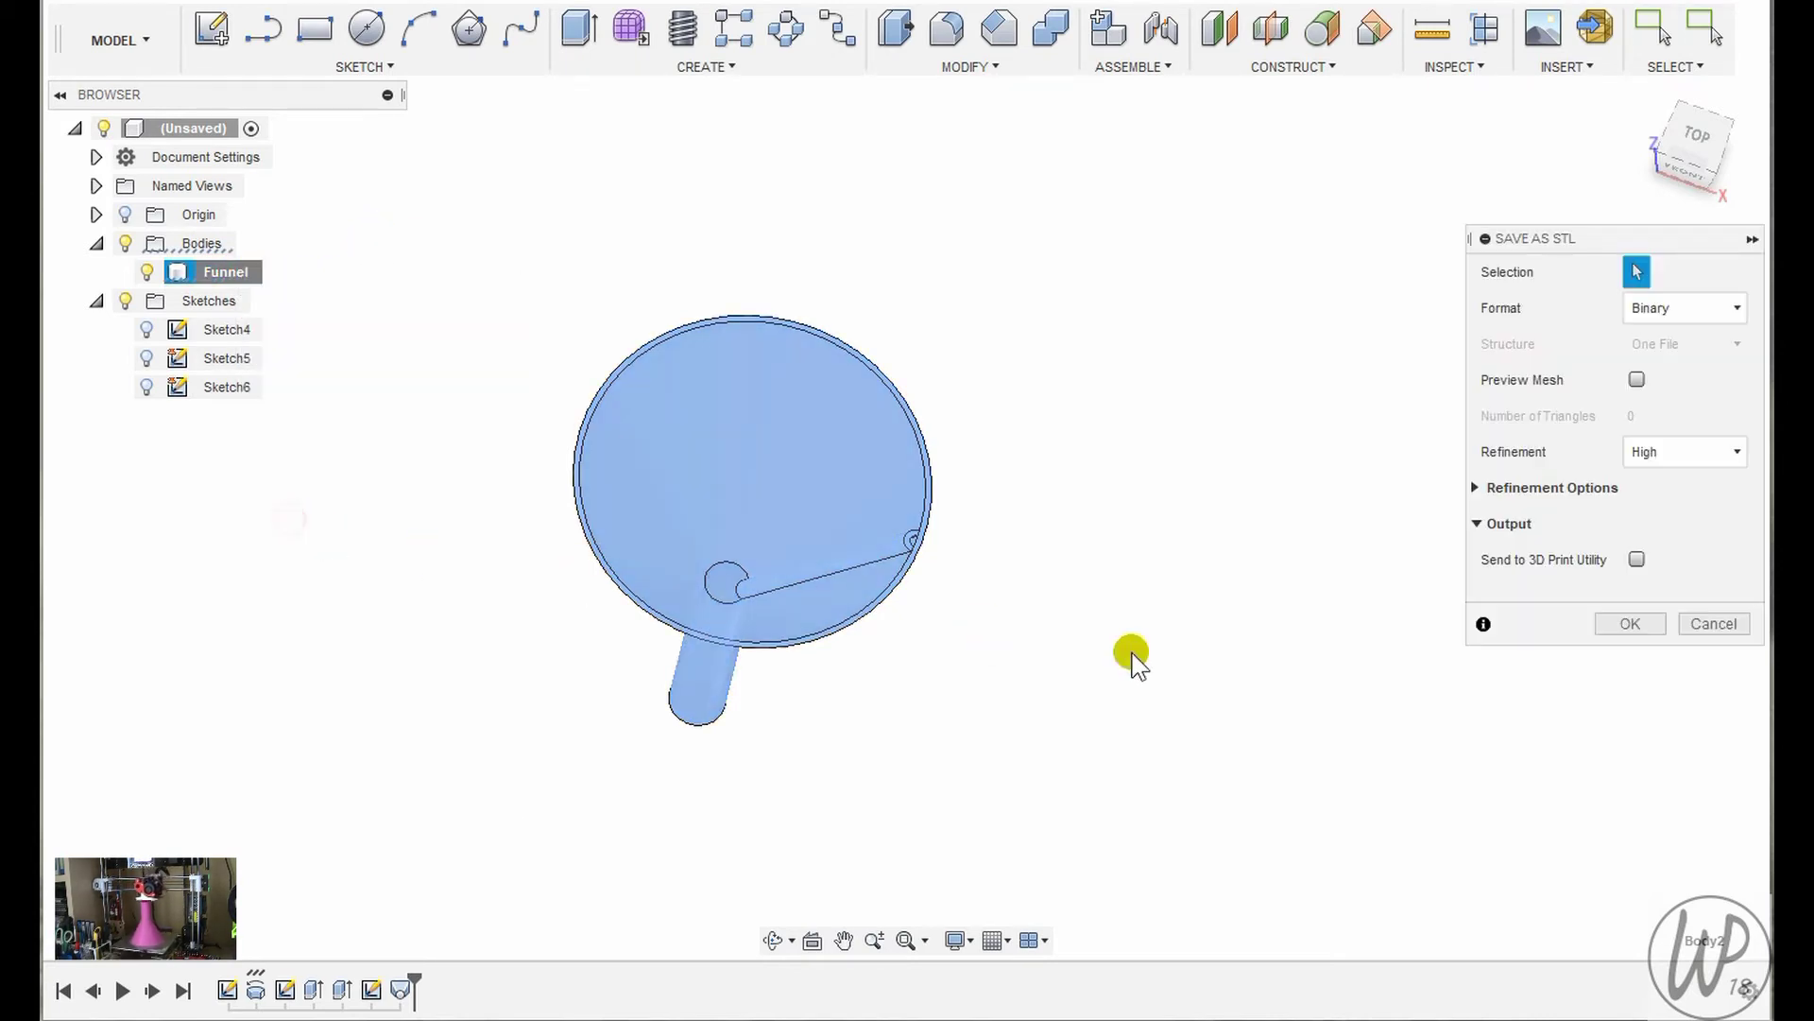
{"action": "left_click", "coordinate": [1637, 560]}
{"action": "left_click", "coordinate": [1631, 624]}
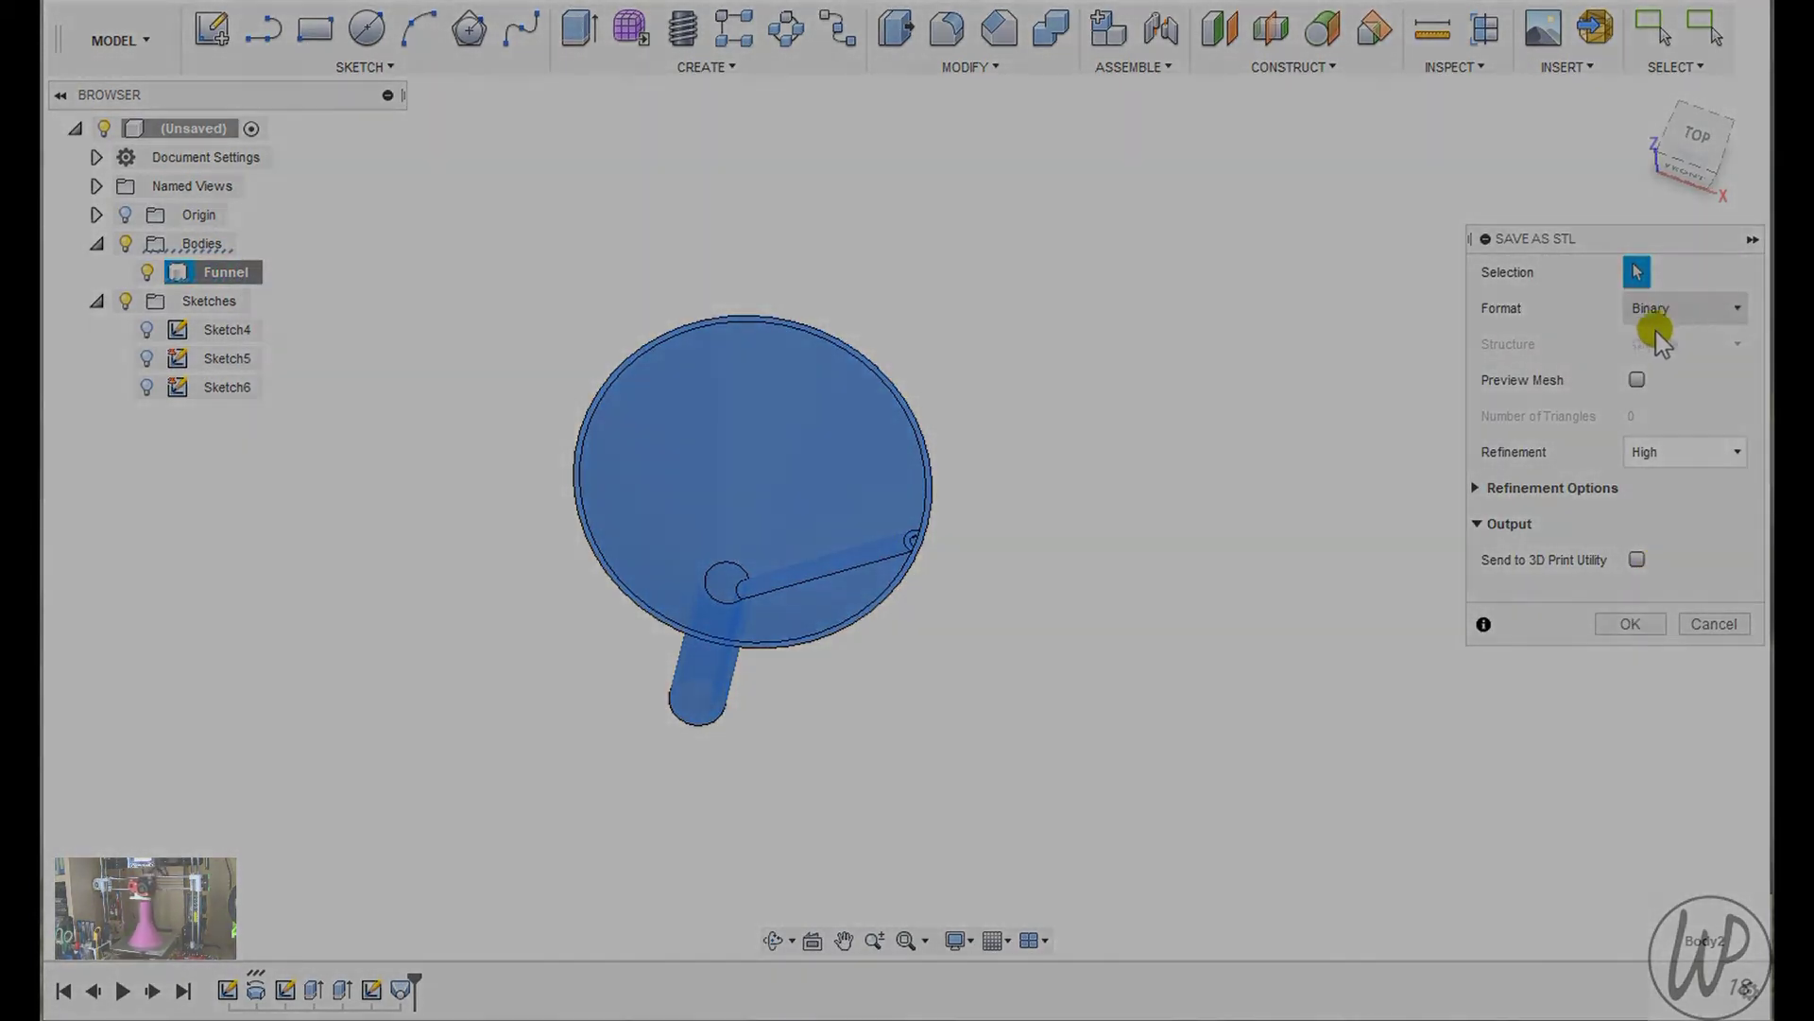